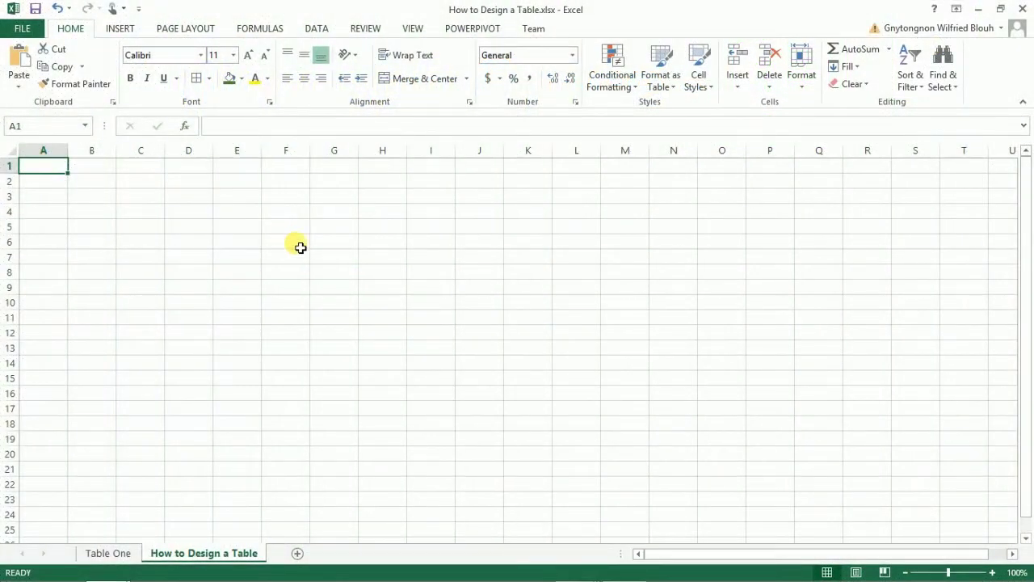
- Apply thin Outline and Inside border presets to G4:K9 to make an empty grid
left_click(346, 219)
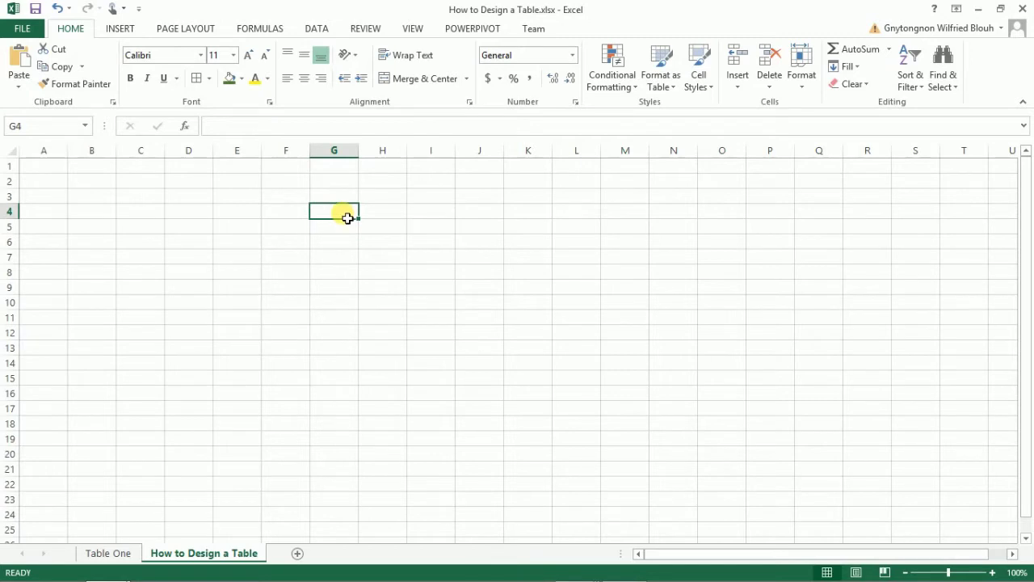
mouse_move(346, 219)
left_mouse_down()
mouse_move(353, 288)
mouse_move(538, 291)
left_mouse_up()
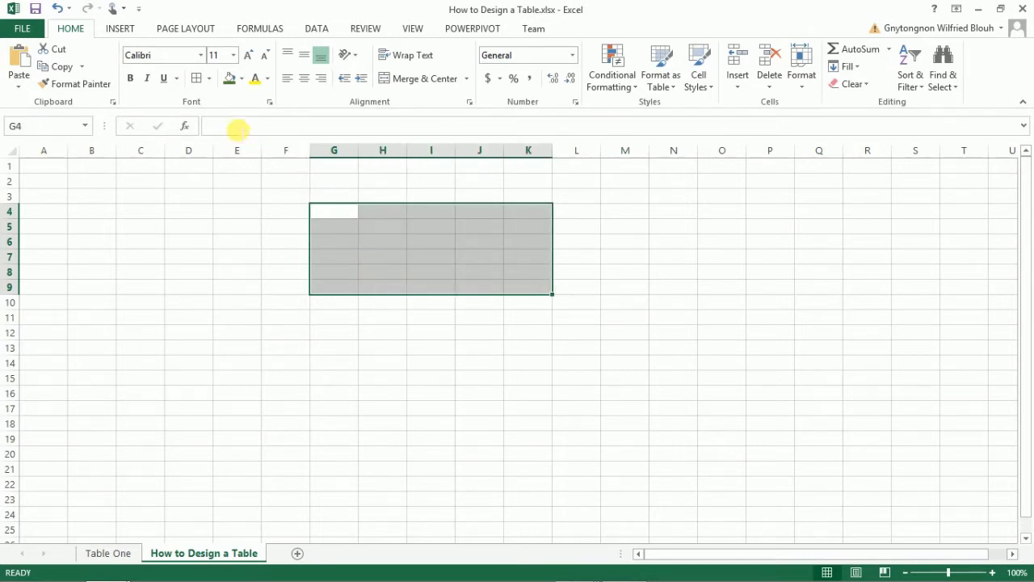
left_click(210, 78)
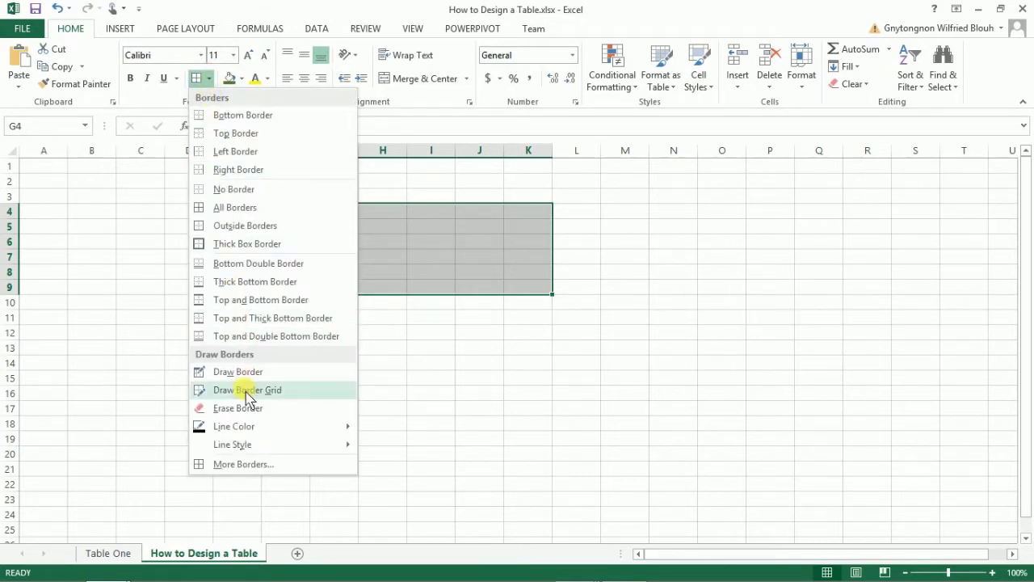
mouse_move(254, 451)
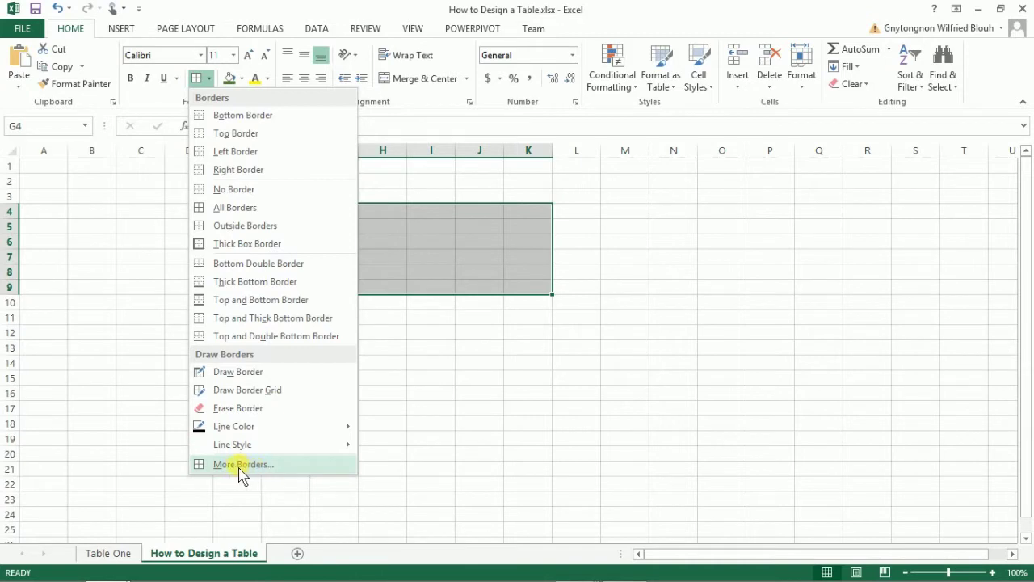
left_click(241, 465)
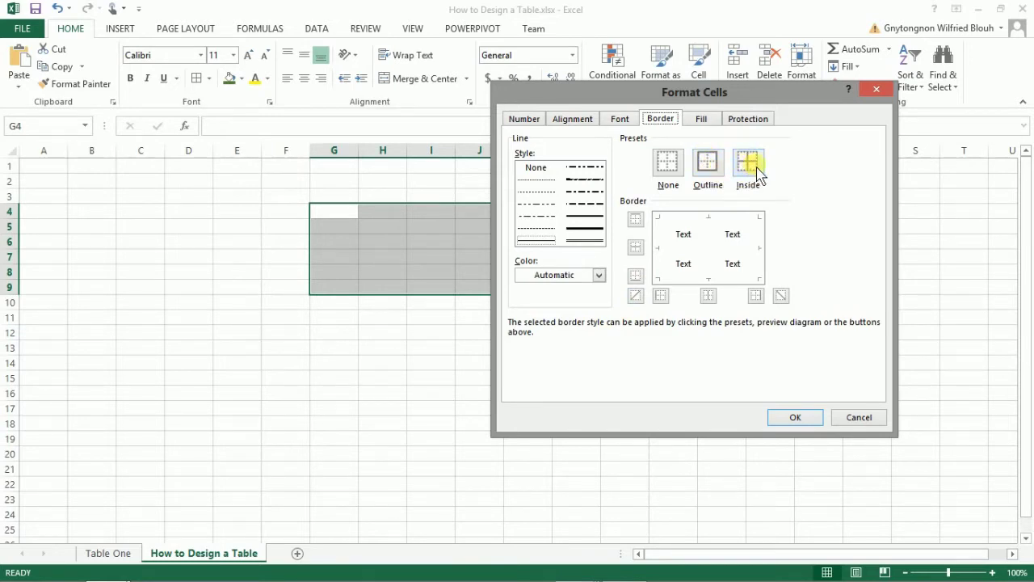
left_click(709, 174)
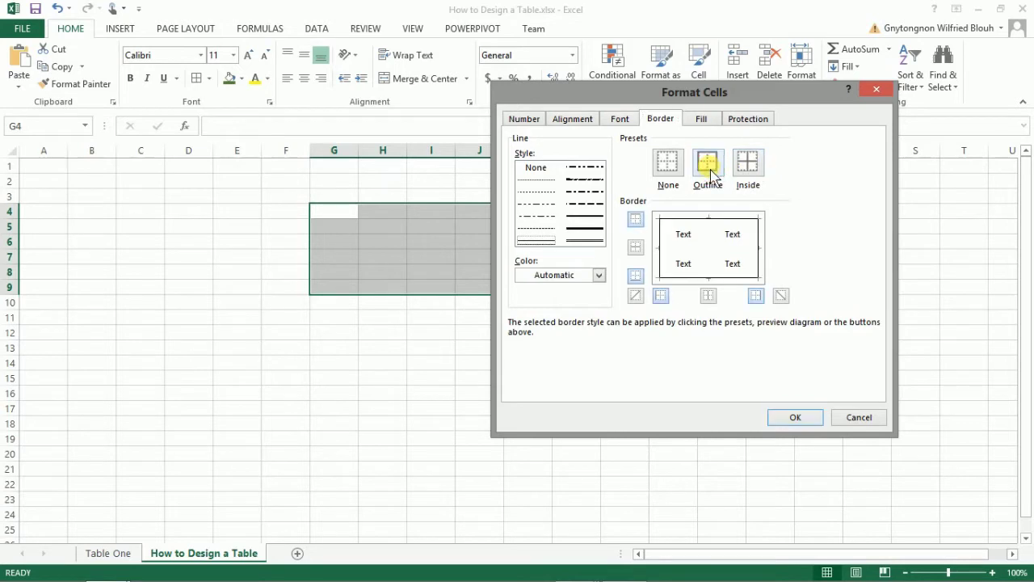
left_click(750, 171)
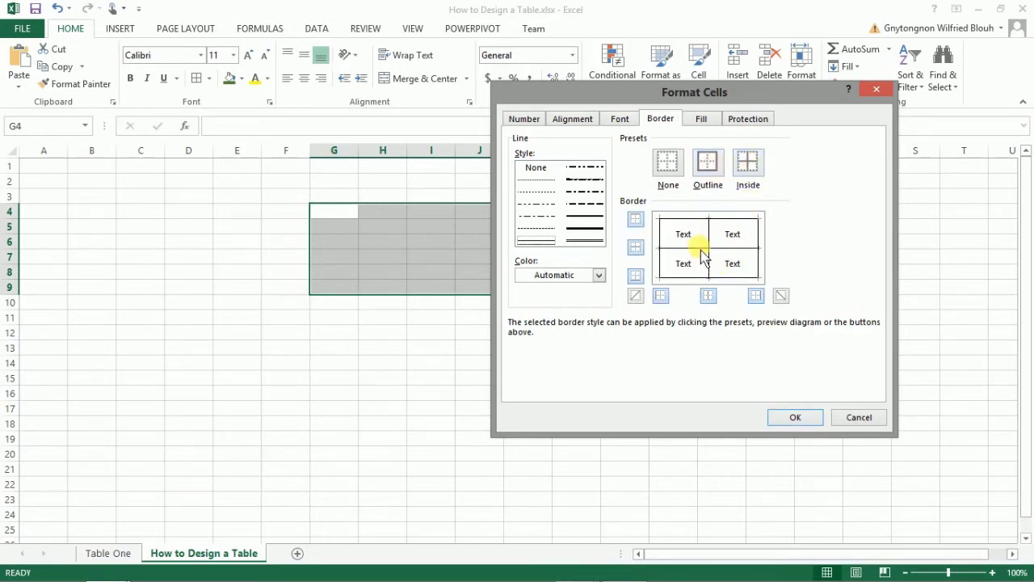
left_click(796, 417)
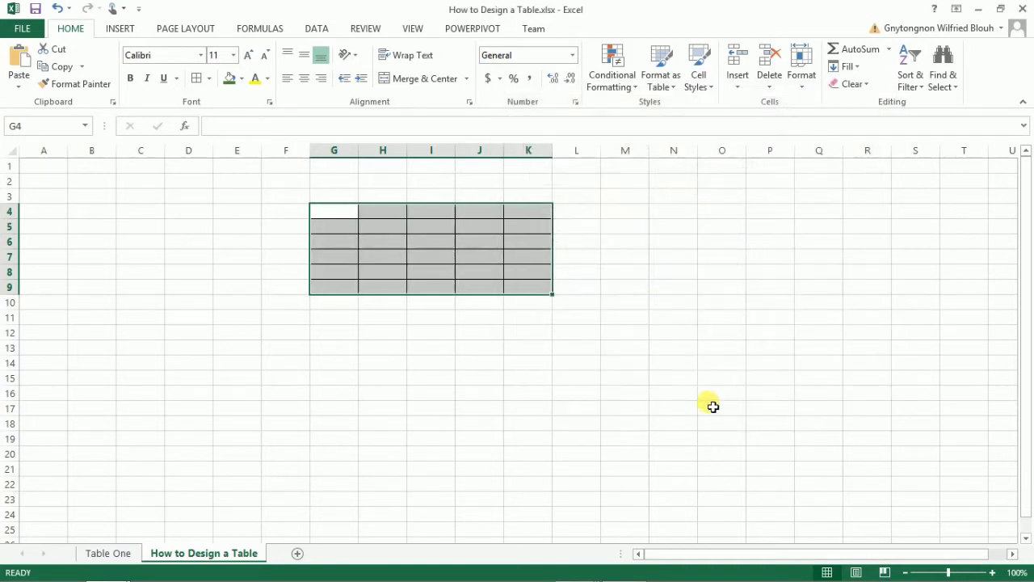
left_click(442, 337)
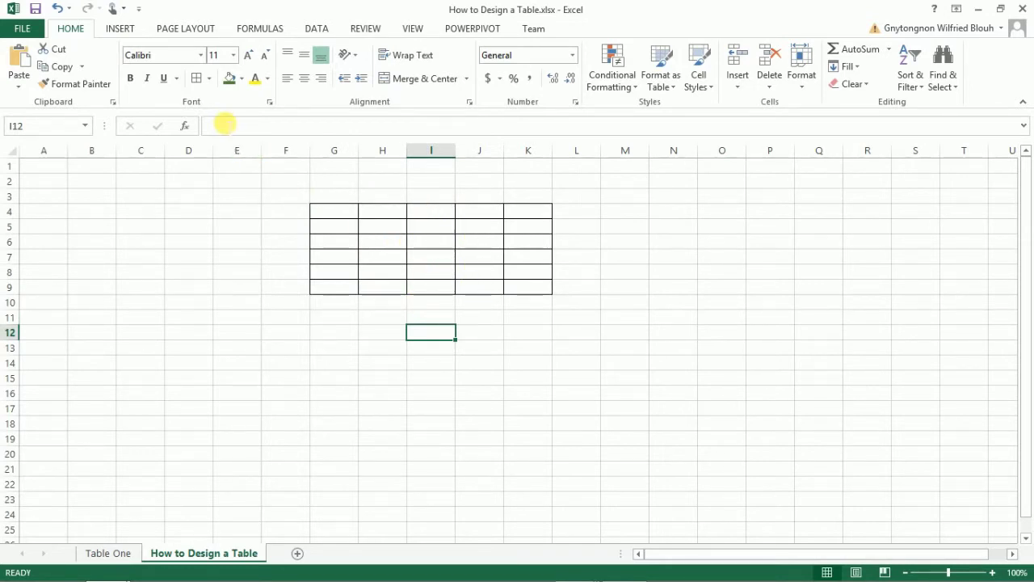
- Open the More Borders settings and cancel them without changes
left_click(210, 81)
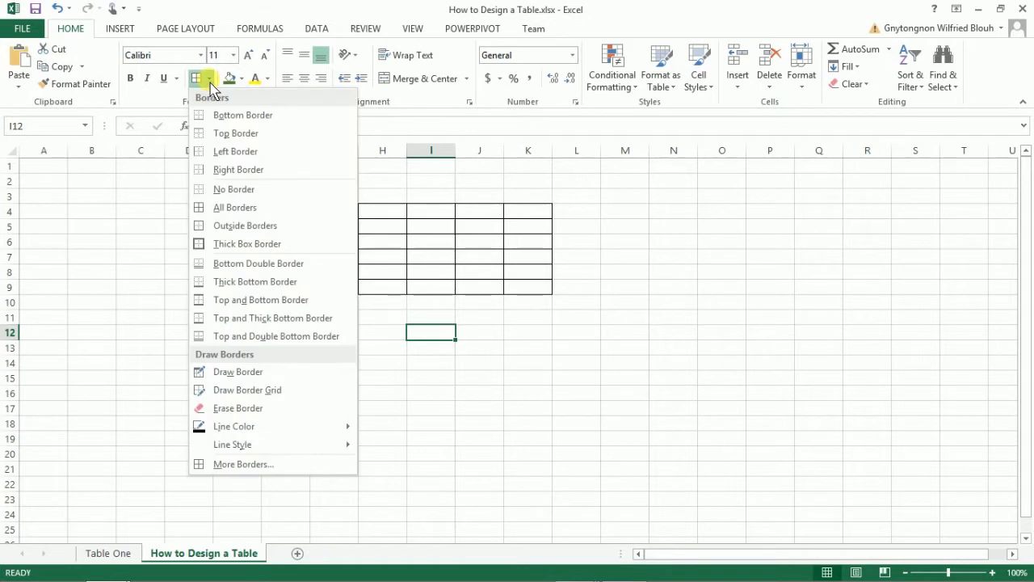
left_click(248, 465)
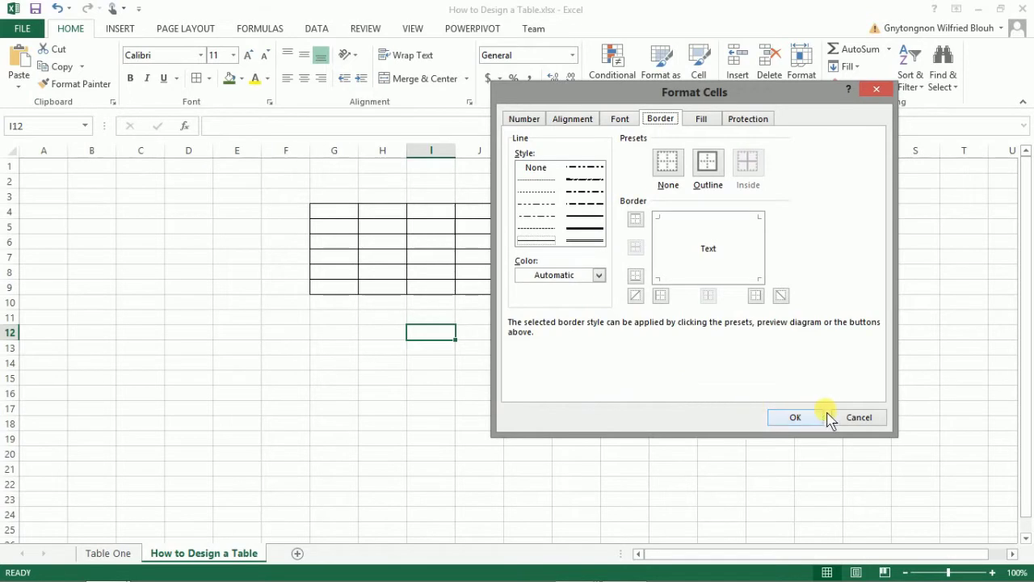
left_click(853, 420)
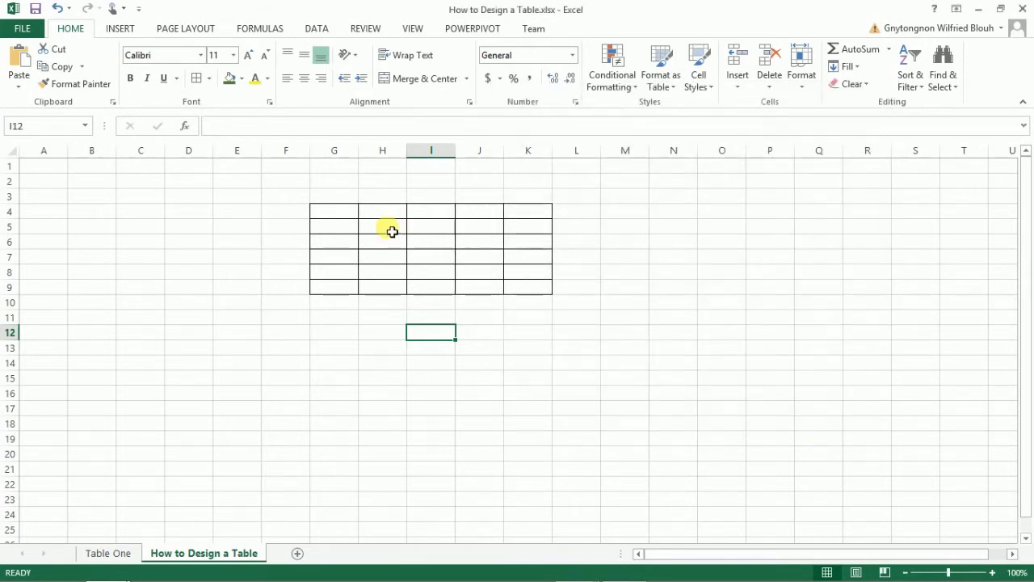
- Reselect G4:K9 and redraw its outline and inside borders with a thick line style
left_click(345, 217)
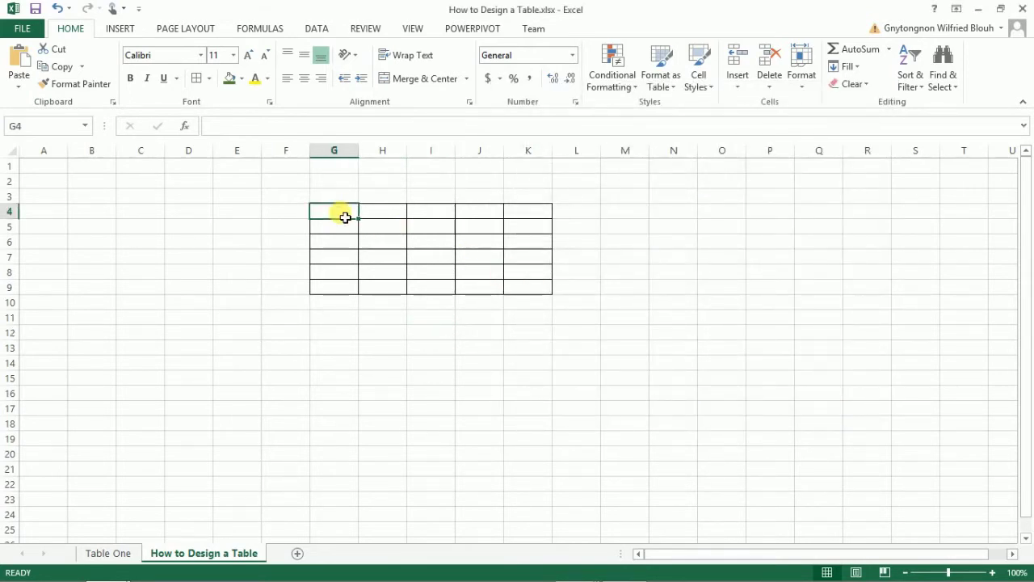
left_click(533, 291, "shift")
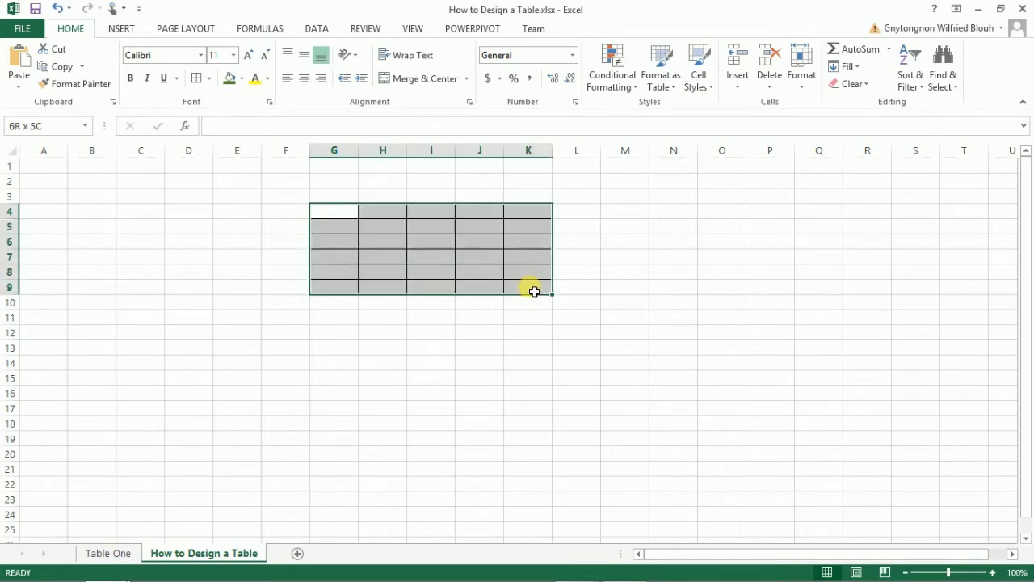
left_click(209, 79)
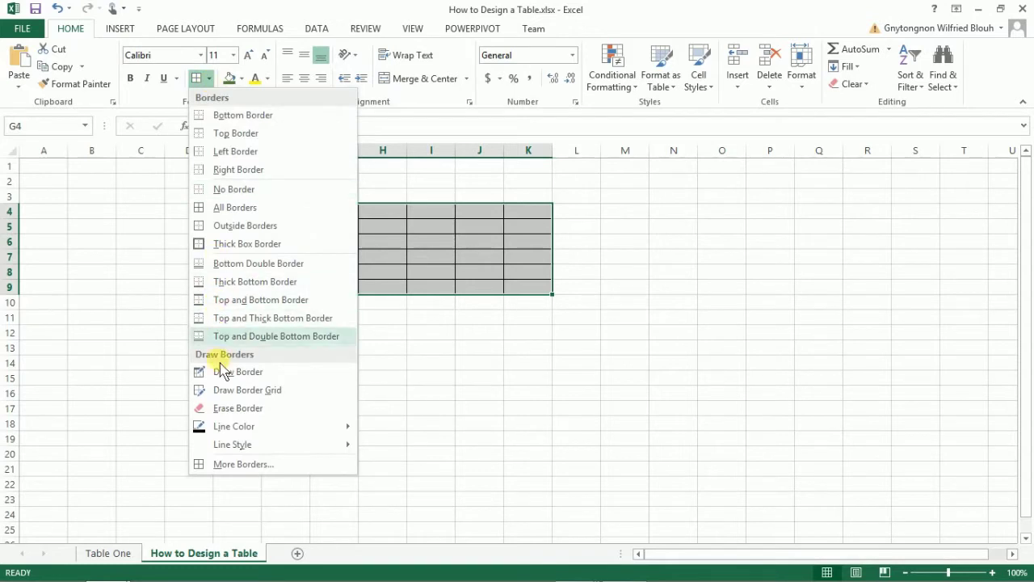
left_click(242, 464)
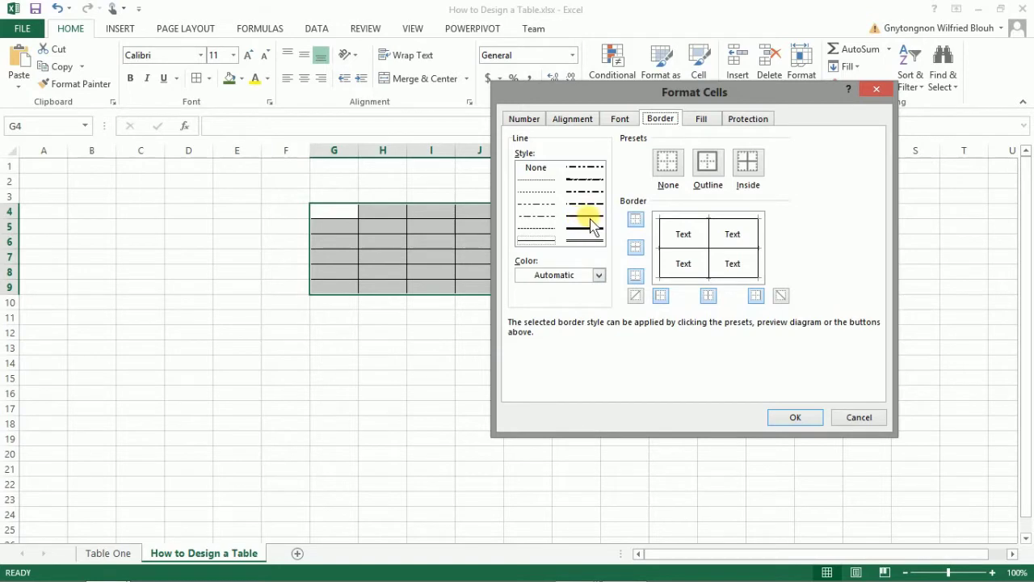
left_click(585, 226)
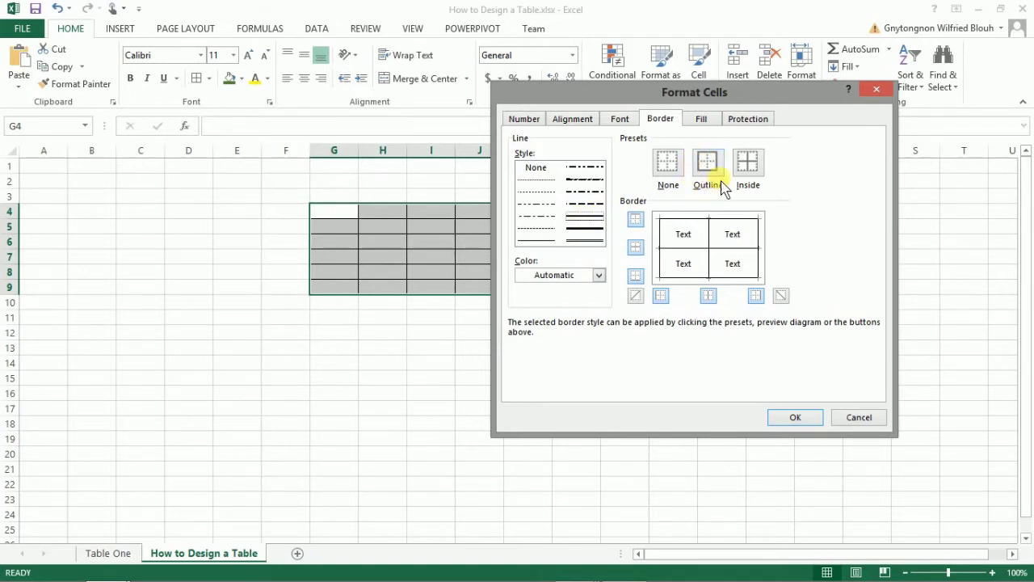
left_click(706, 168)
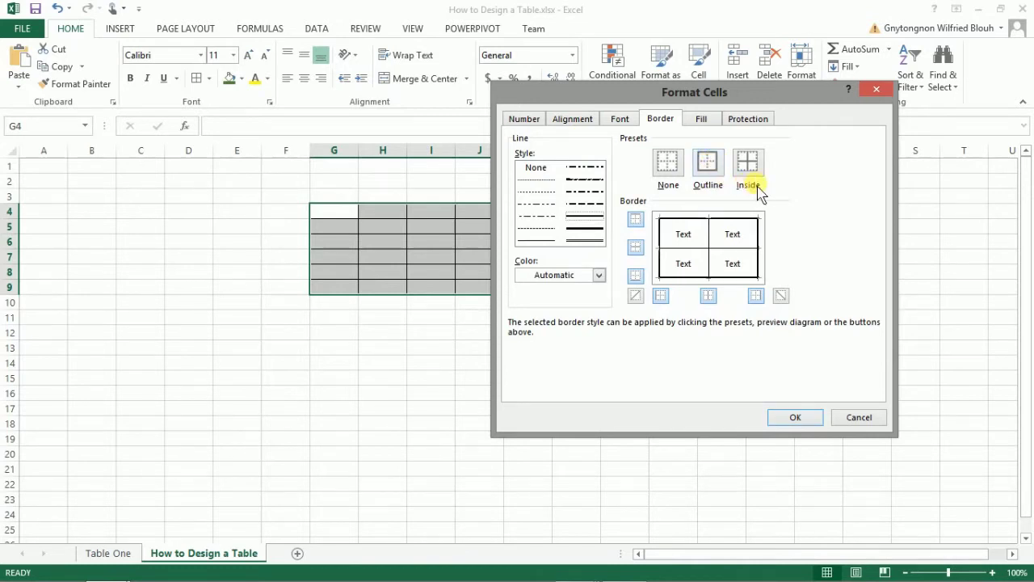
left_click(748, 168)
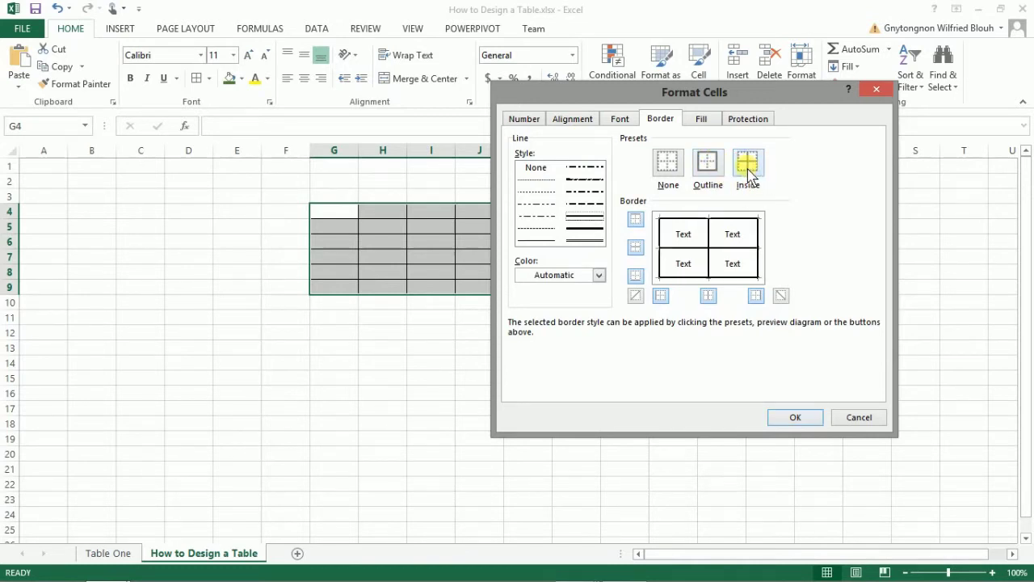
left_click(793, 417)
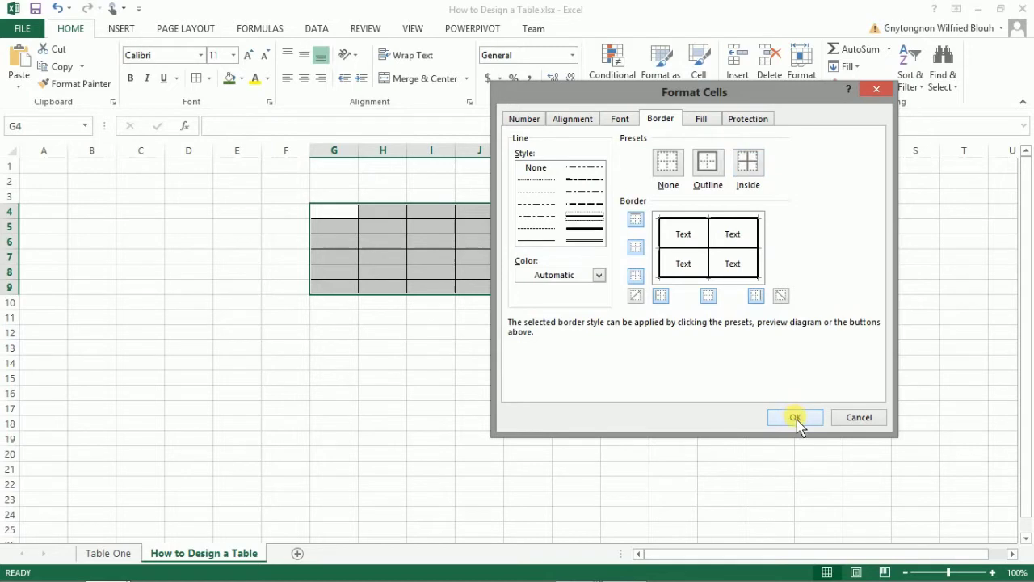
- Zoom the sheet in to 130% to view the thick-bordered table
left_click(447, 343)
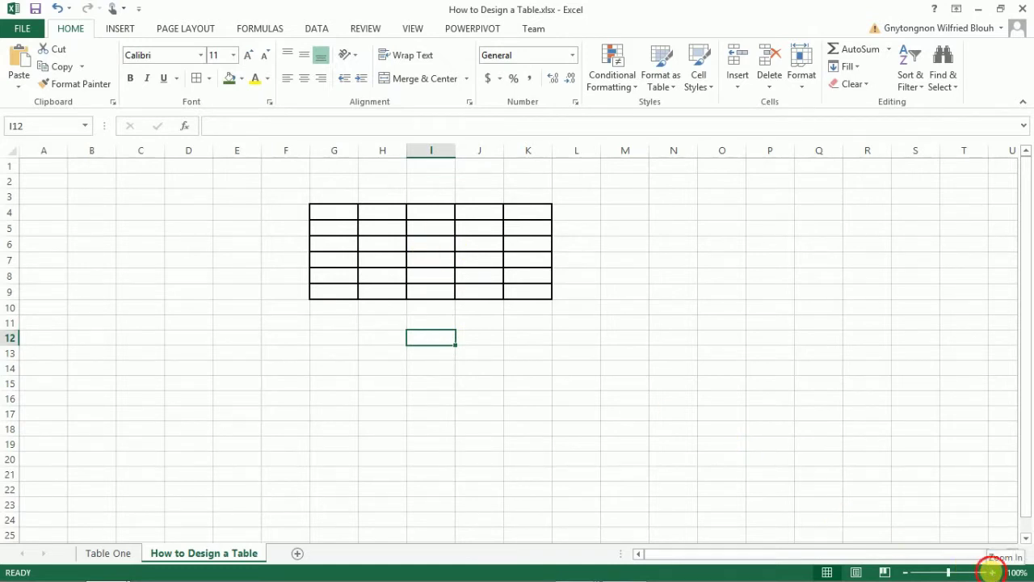
left_click(992, 572)
left_click(991, 572)
left_click(992, 572)
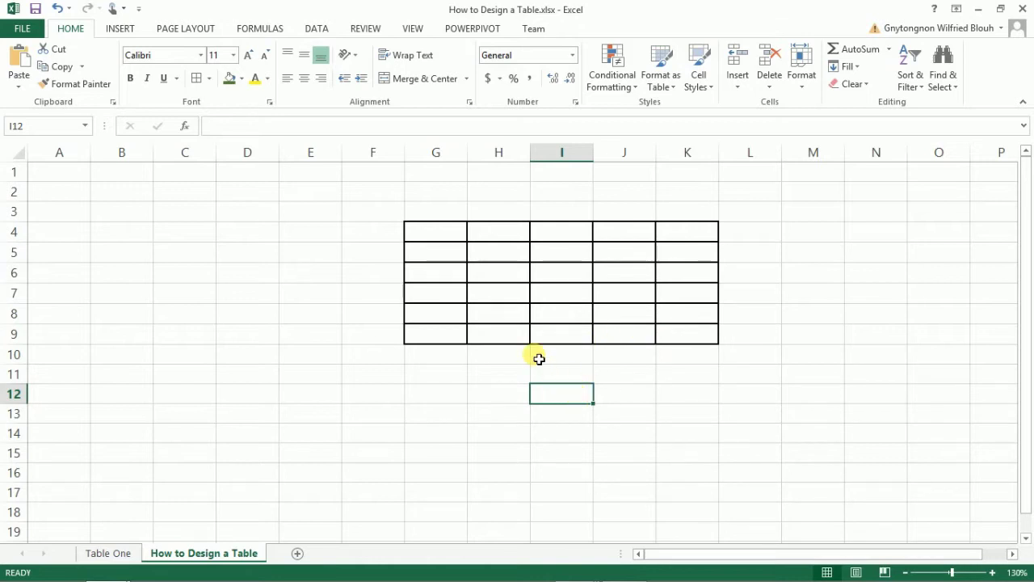
- Enter and leave cell G4 without an entry, then reselect G4
double_click(448, 240)
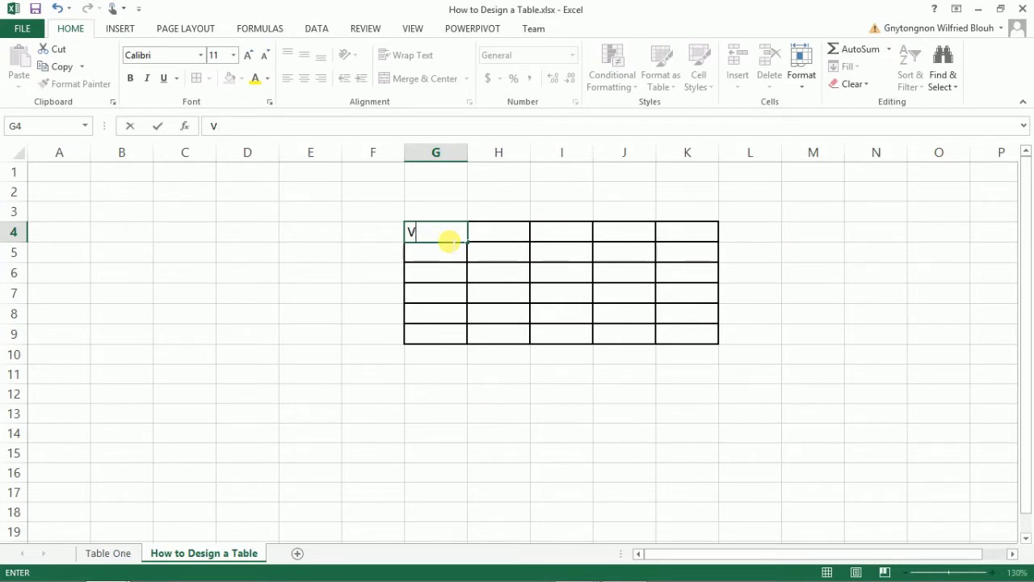
left_click(376, 235)
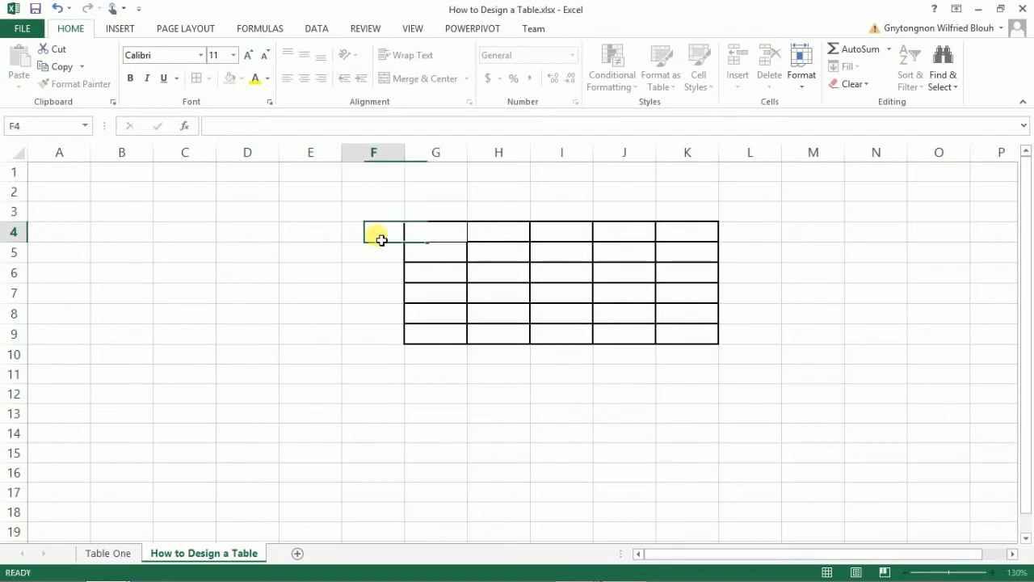
left_click(433, 240)
- Merge and centre G4:G5, H8:H9 and I4:I5 into single tall cells
left_click_drag(434, 239, 438, 260)
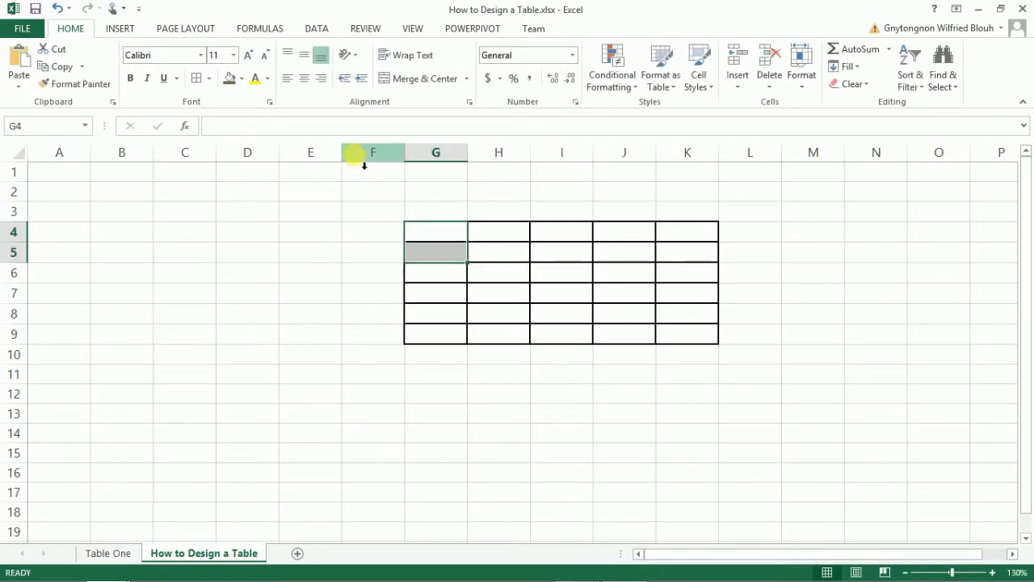
left_click(428, 81)
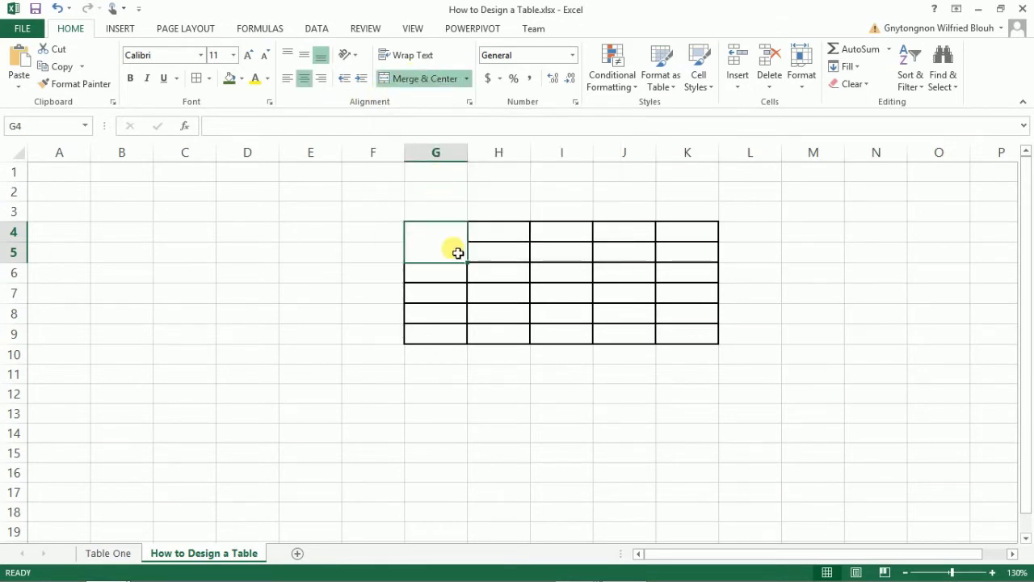
left_click(565, 376)
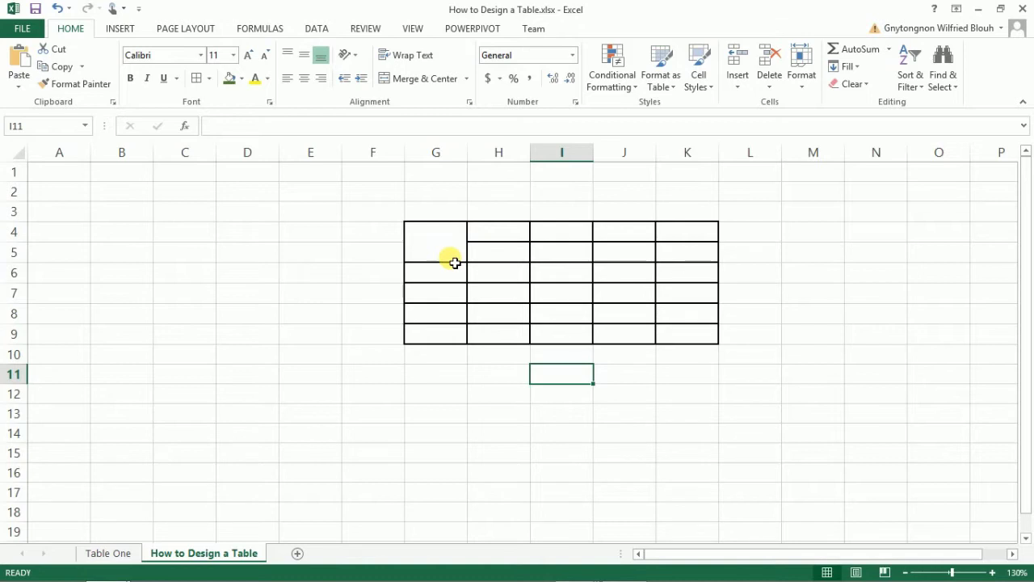
left_click(500, 315)
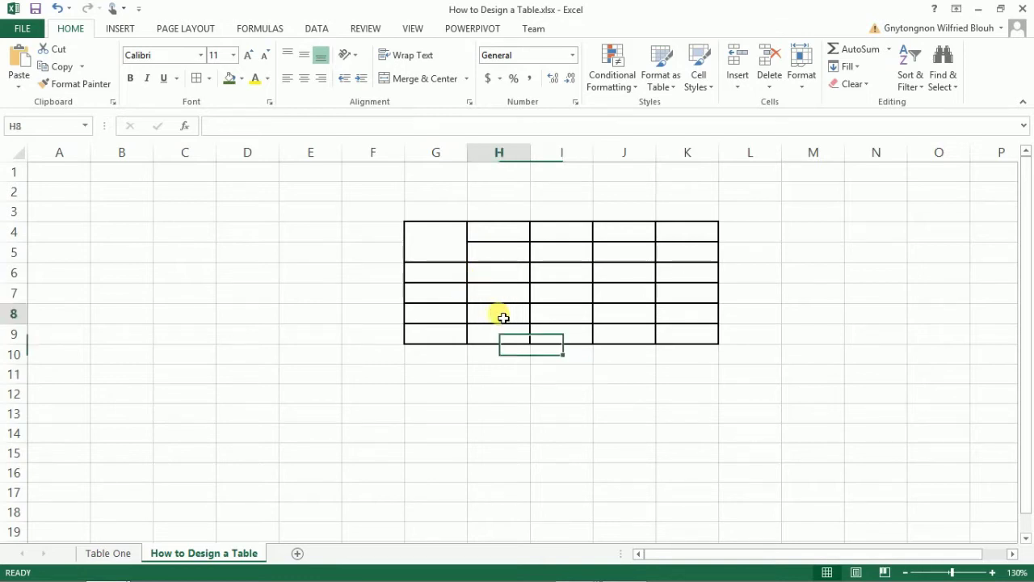
left_click_drag(502, 317, 505, 334)
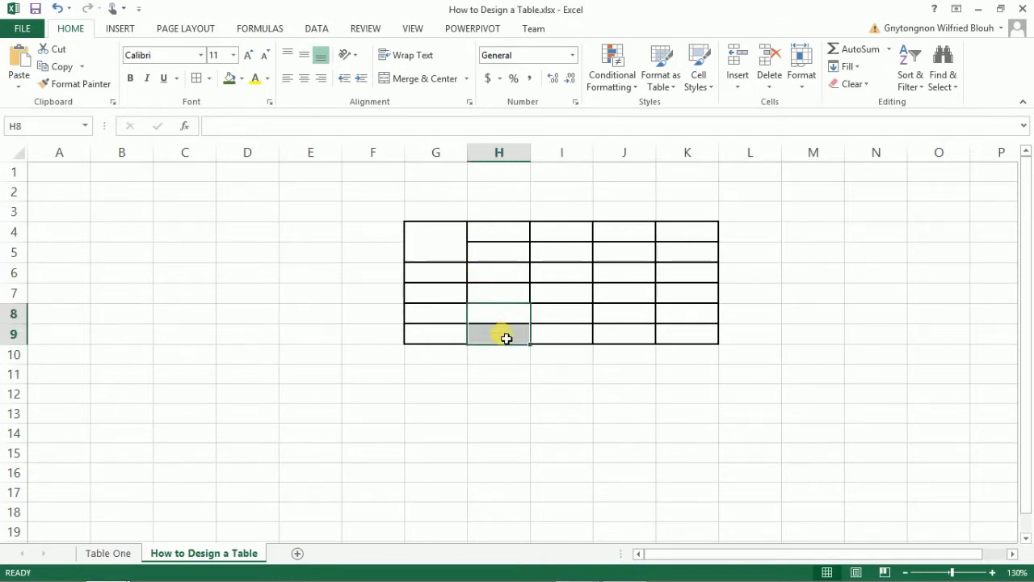
left_click(408, 78)
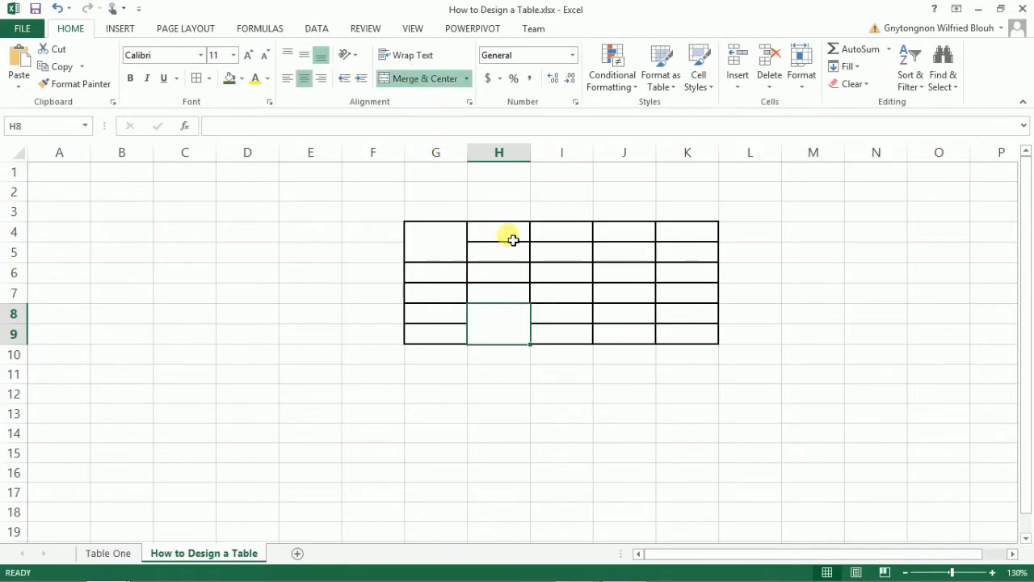
left_click(560, 238)
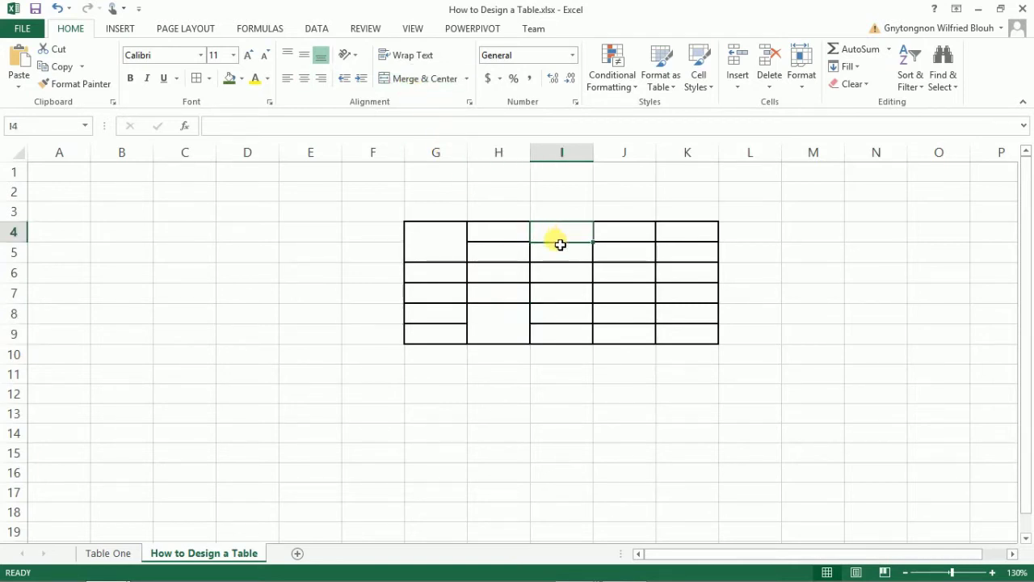
left_click_drag(560, 238, 561, 256)
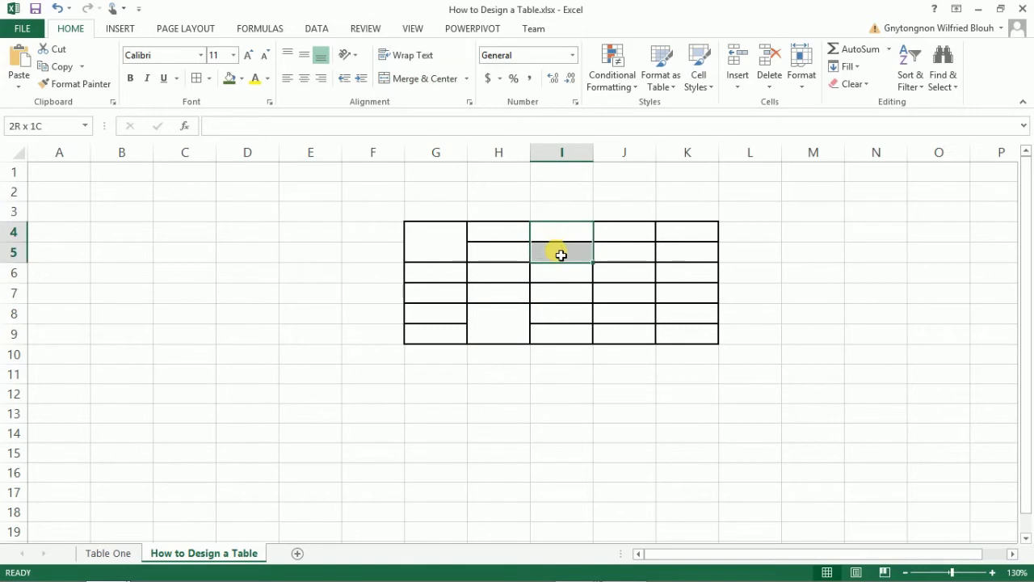
left_click(415, 81)
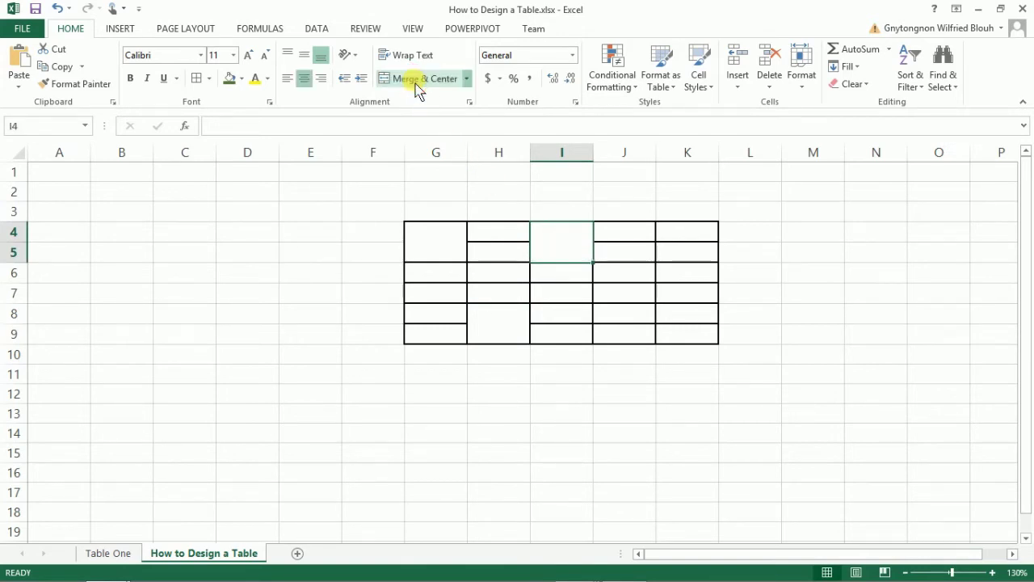
- Merge and centre J8:J9, K4:K5 and K8:K9 into single tall cells
left_click(628, 315)
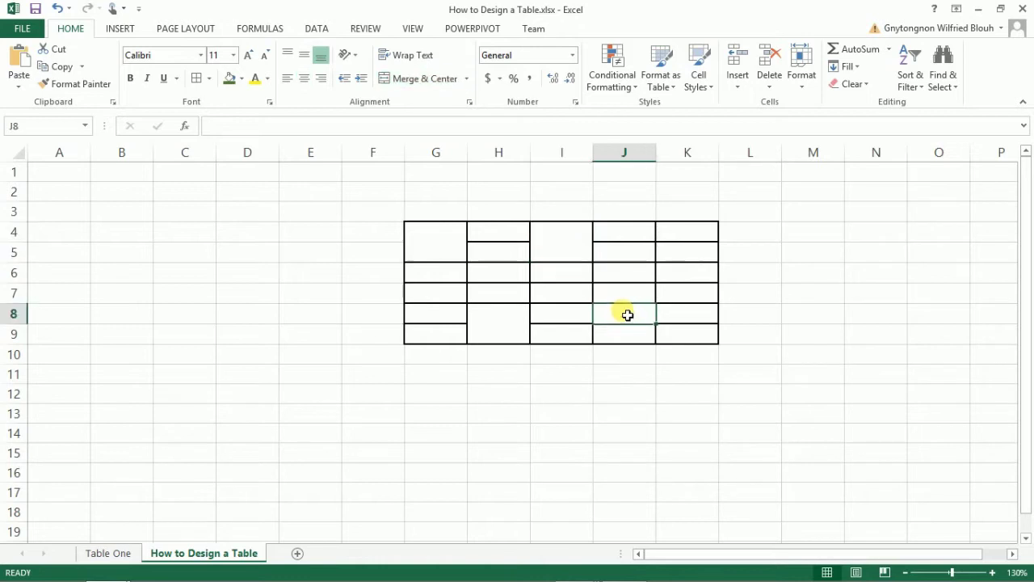
left_click_drag(628, 315, 628, 334)
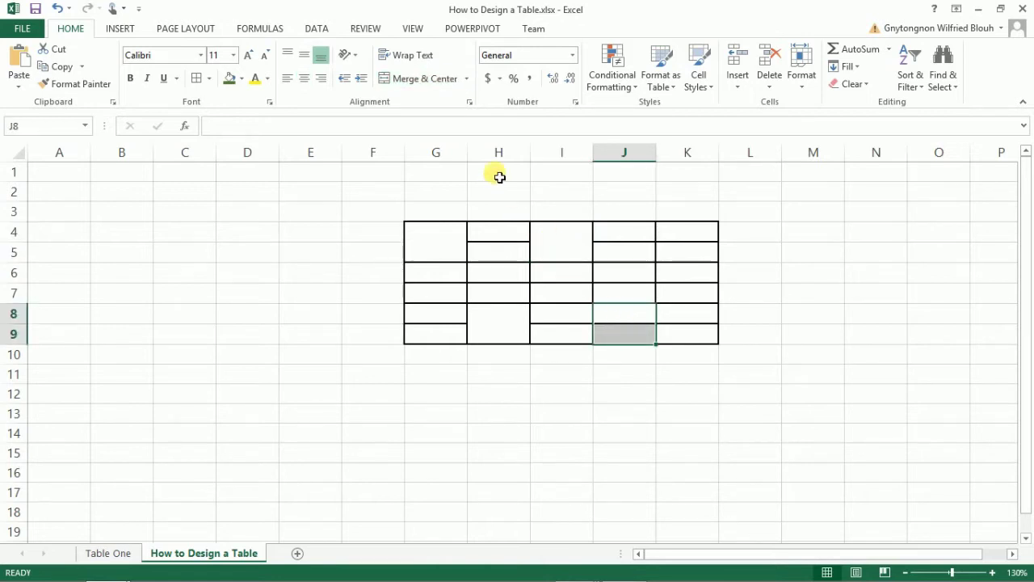
left_click(422, 79)
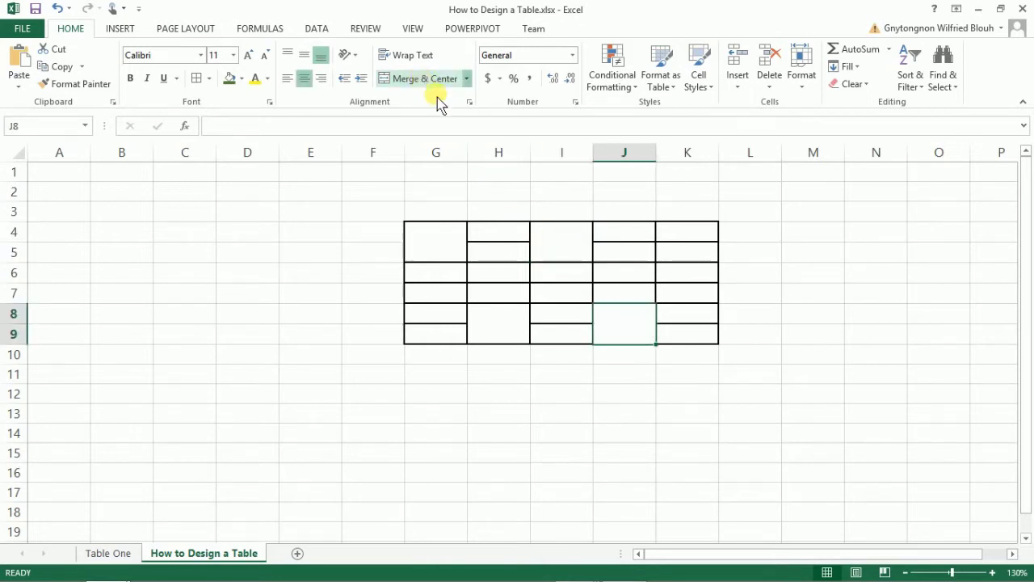
left_click(682, 234)
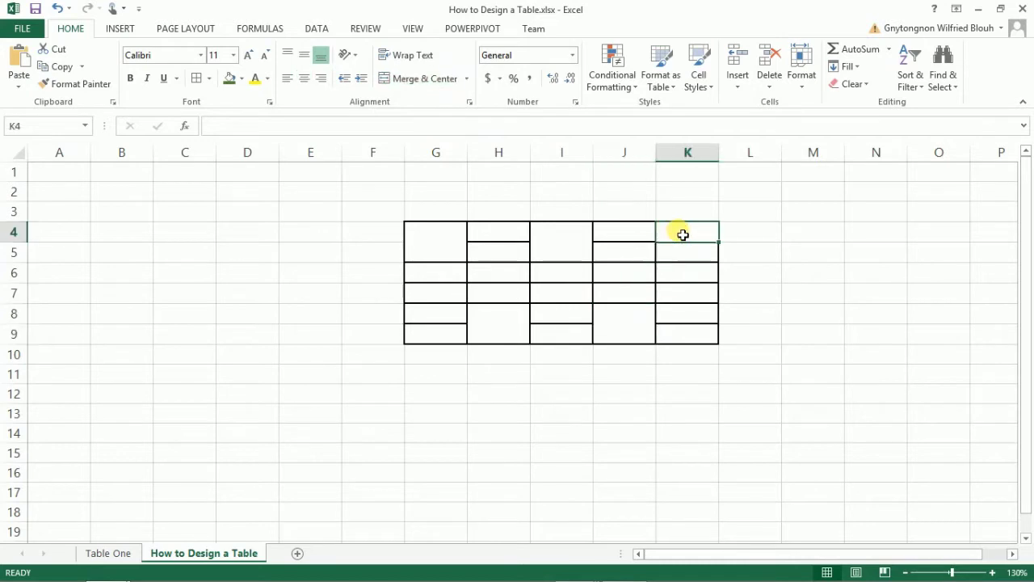
left_click_drag(683, 234, 684, 256)
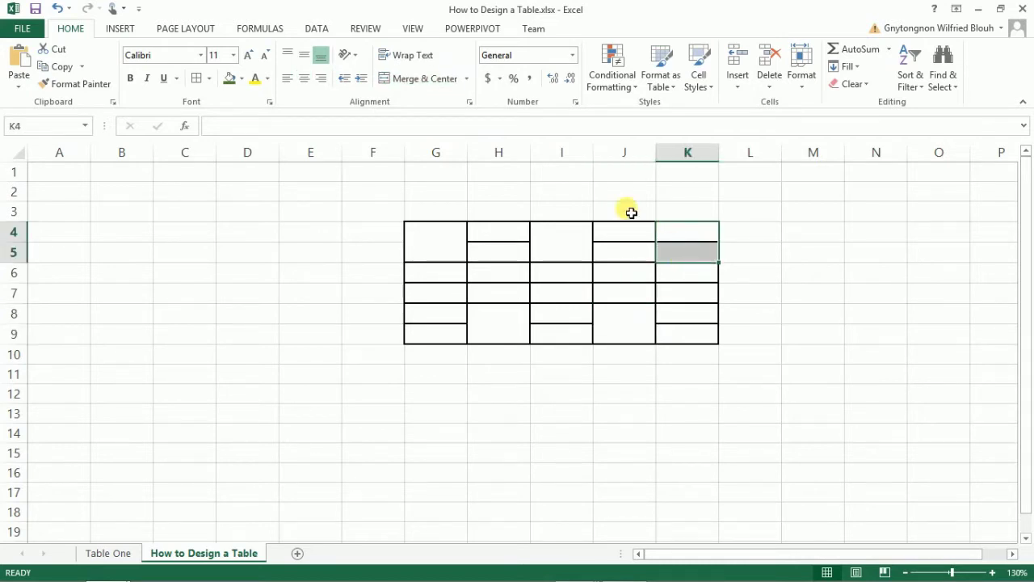
left_click(421, 81)
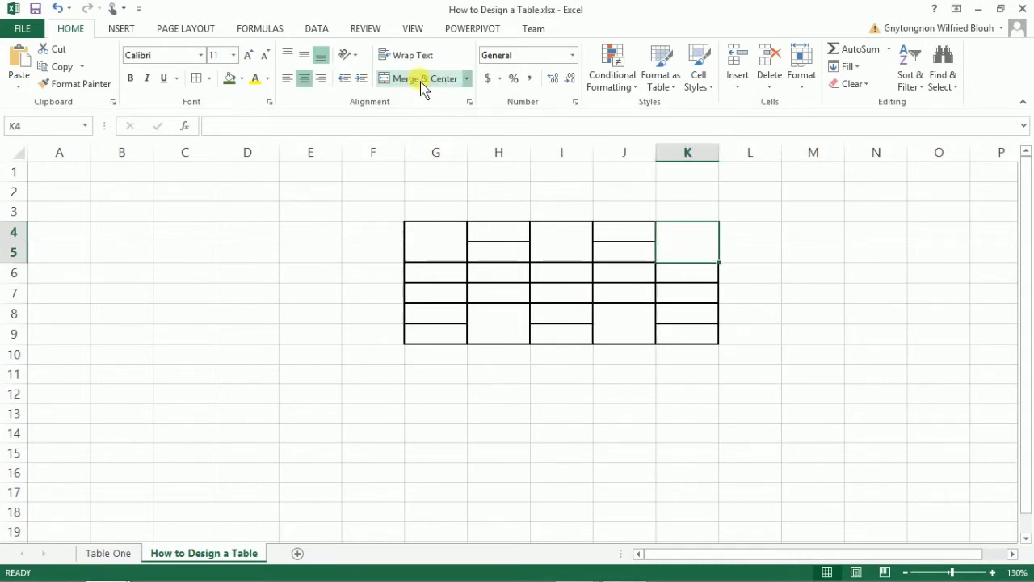
left_click_drag(678, 313, 689, 336)
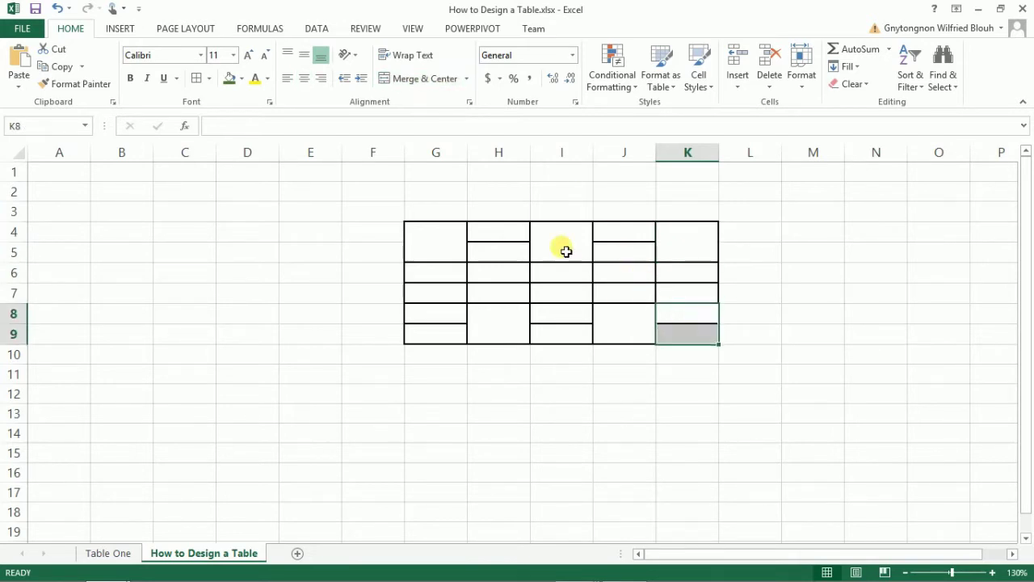
left_click(408, 82)
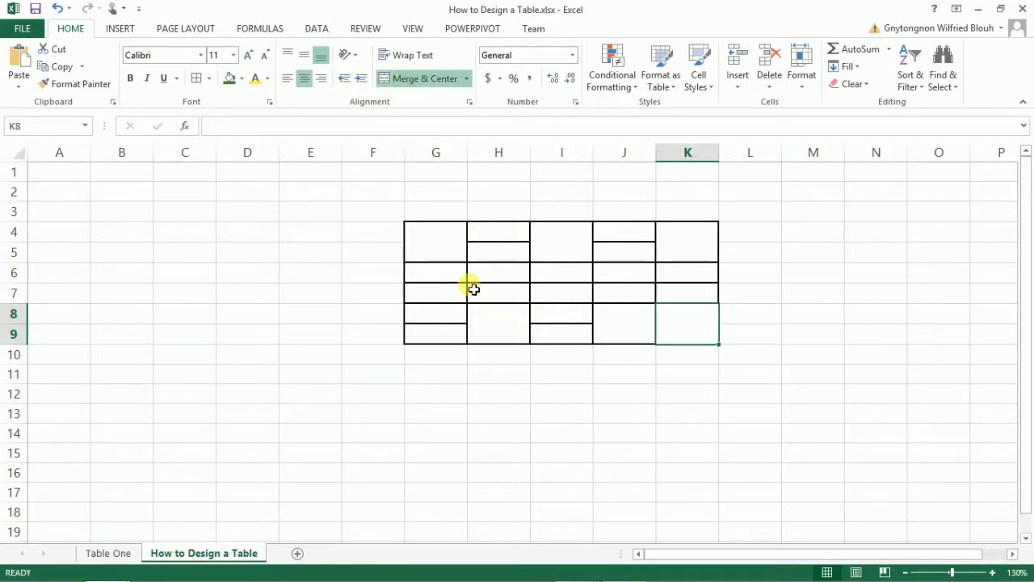
left_click(444, 253)
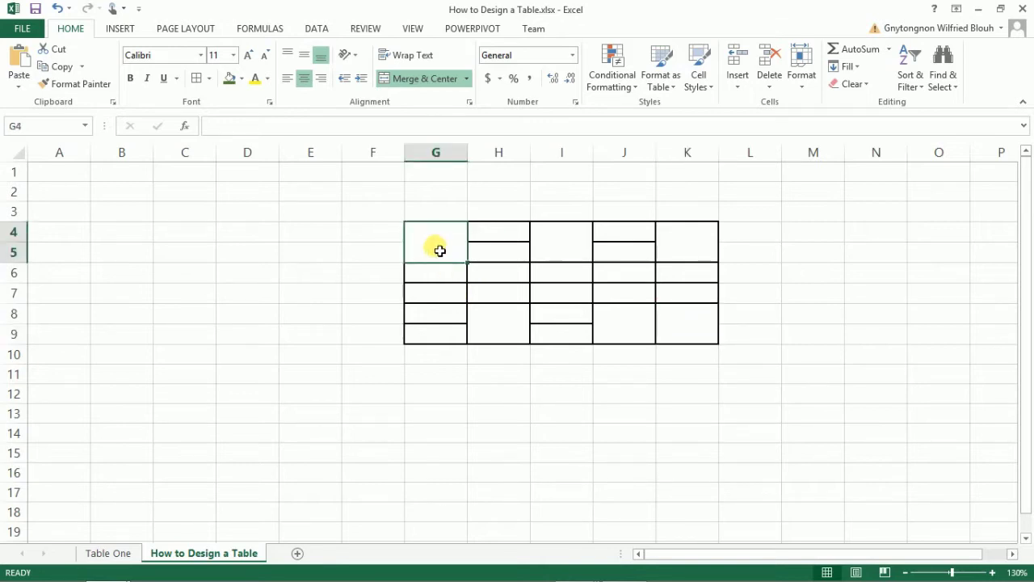
- Give merged cell G4:G5 a red outline border
left_click(209, 79)
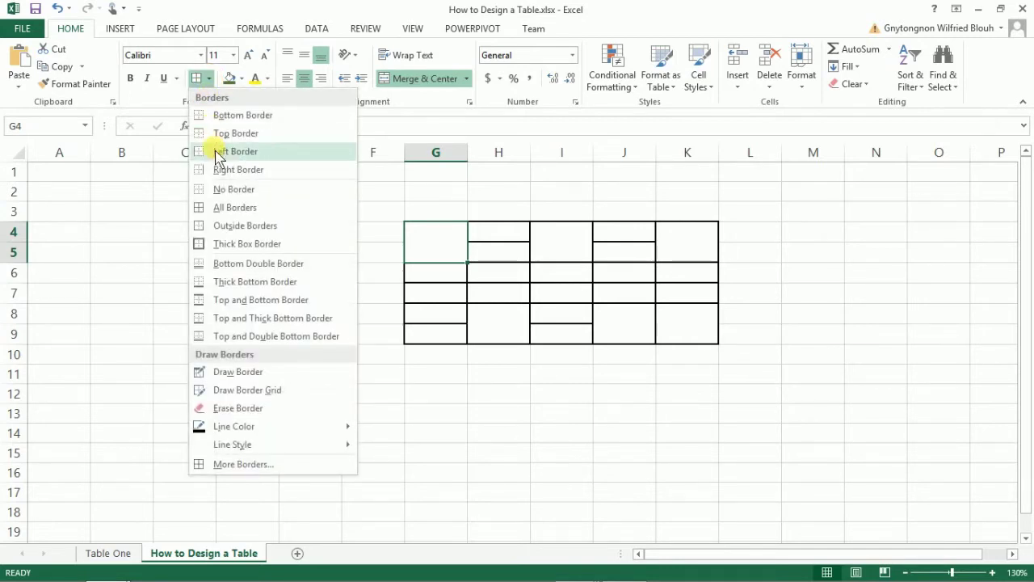
left_click(244, 467)
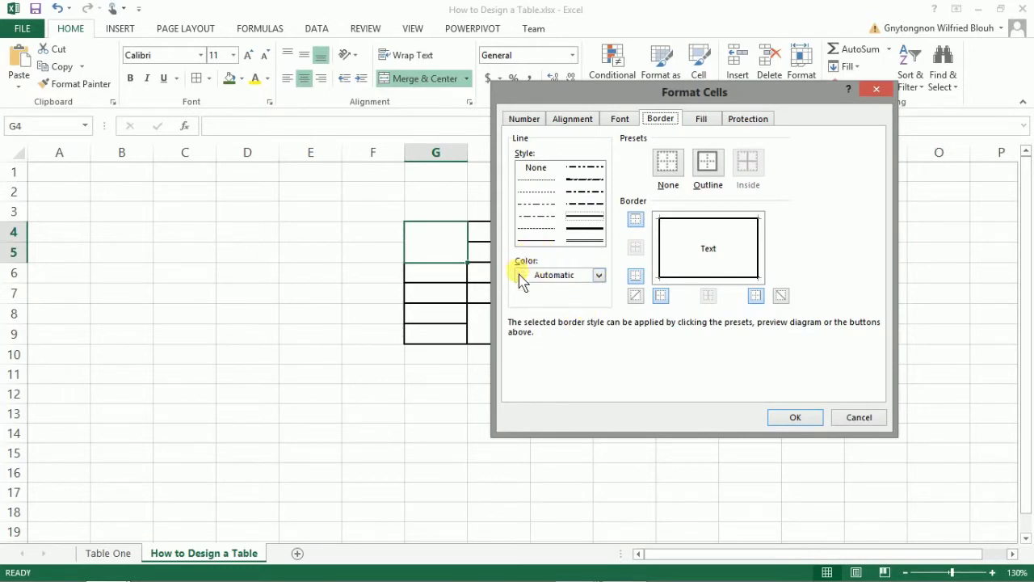
left_click(597, 276)
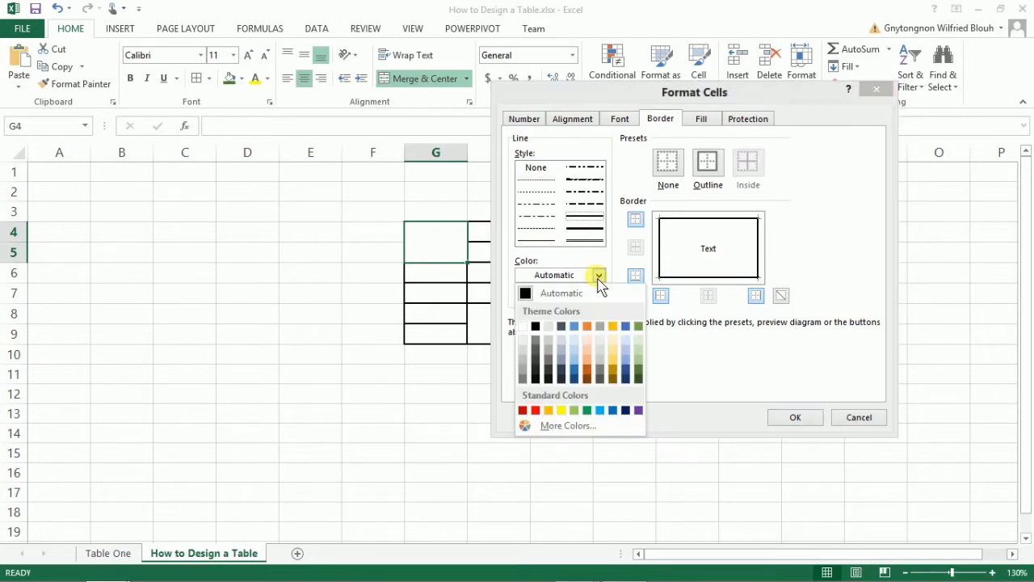
left_click(537, 410)
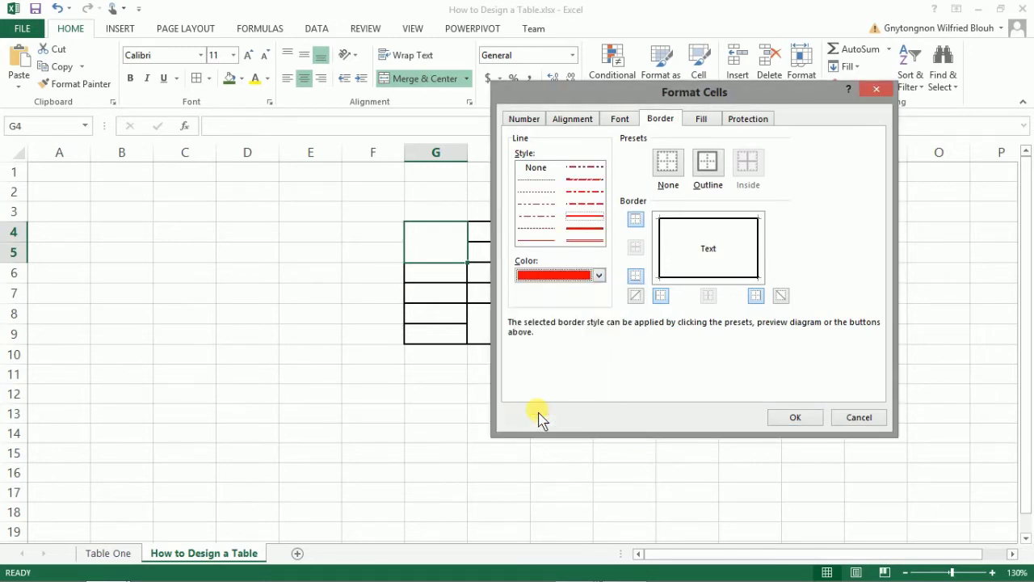
left_click(708, 165)
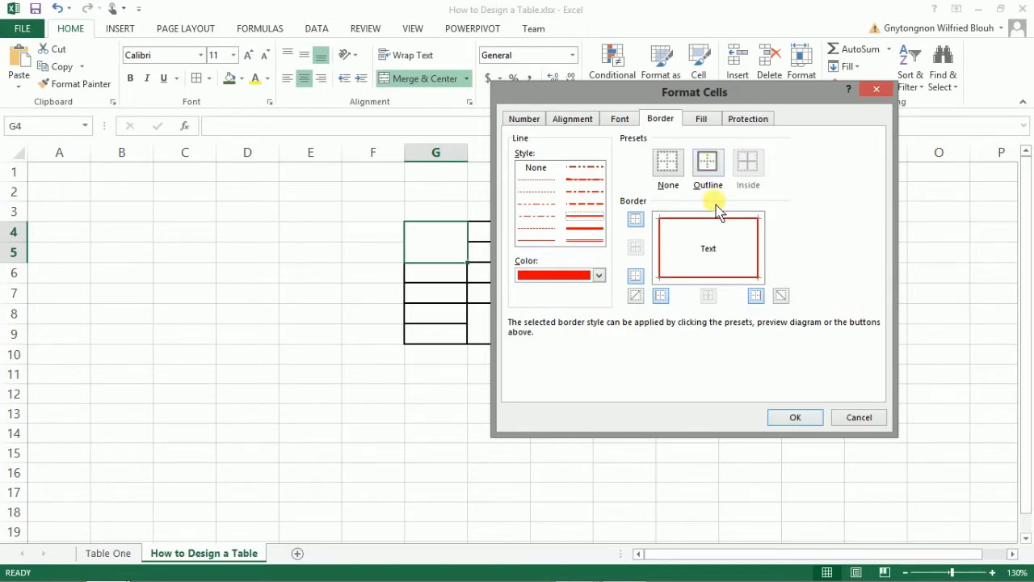
left_click(795, 418)
left_click(577, 381)
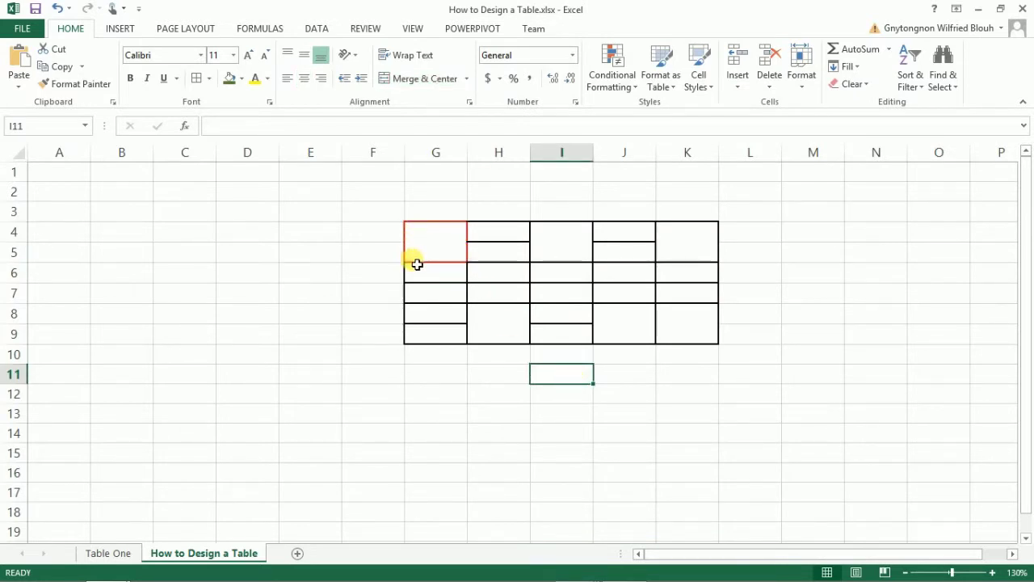
- Give merged cell H8:H9 a red outline border
left_click(465, 213)
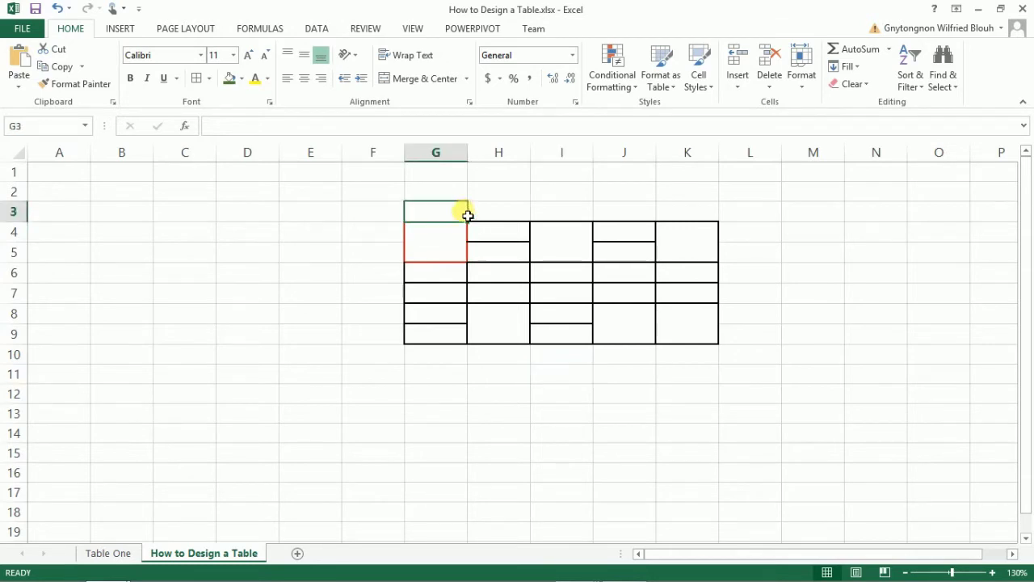
left_click(500, 325)
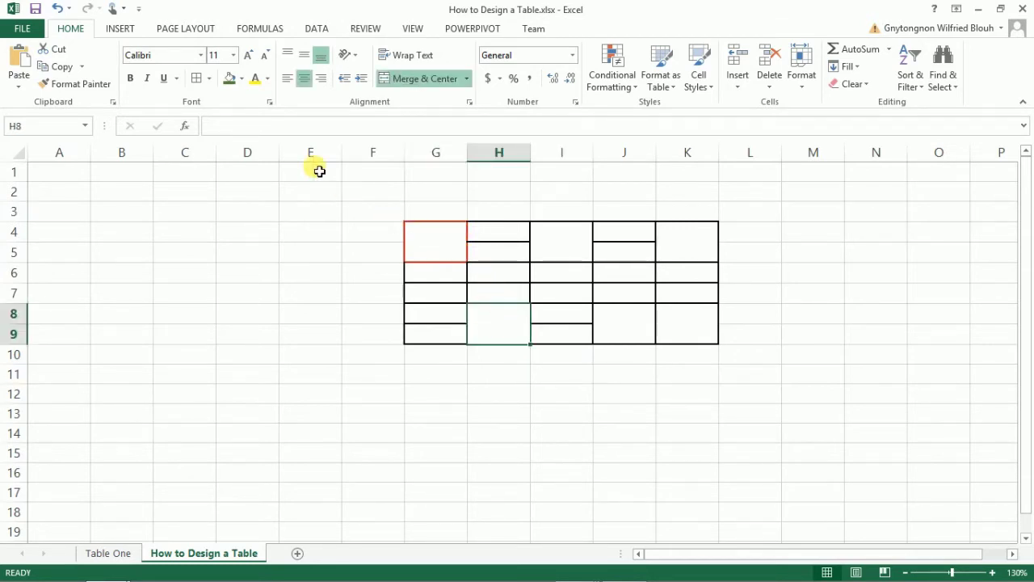
left_click(209, 78)
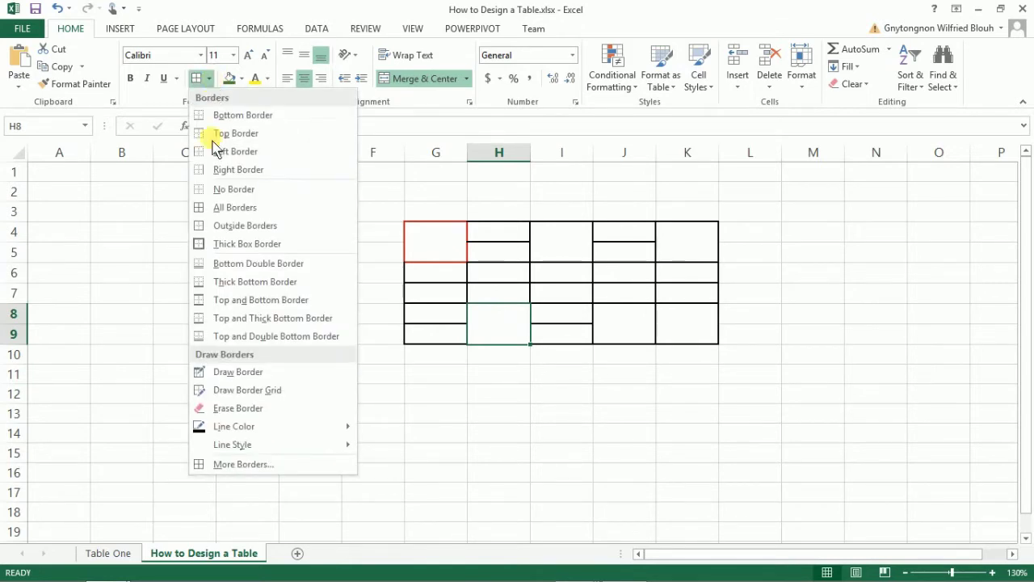
left_click(243, 467)
left_click(600, 276)
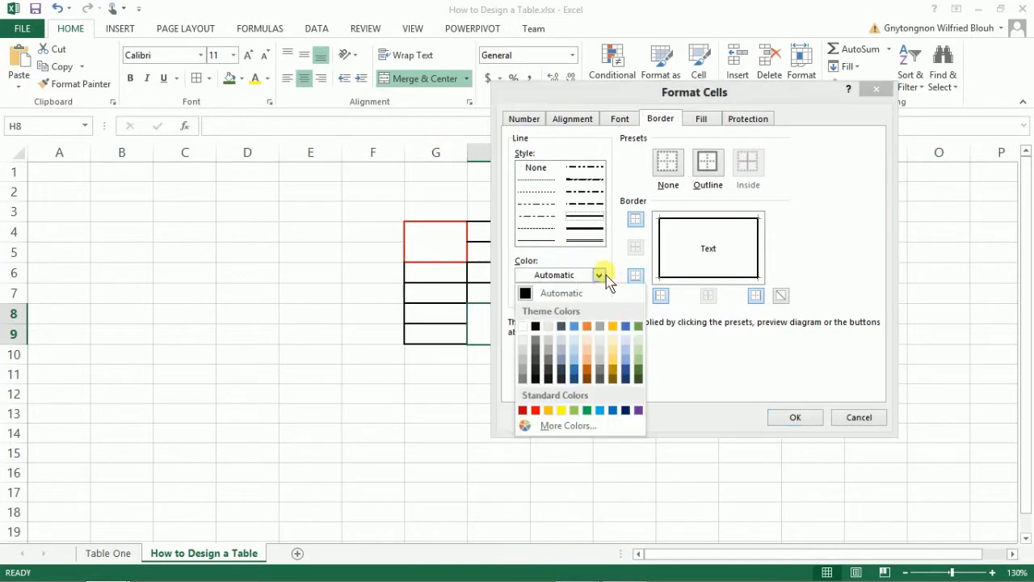
left_click(538, 410)
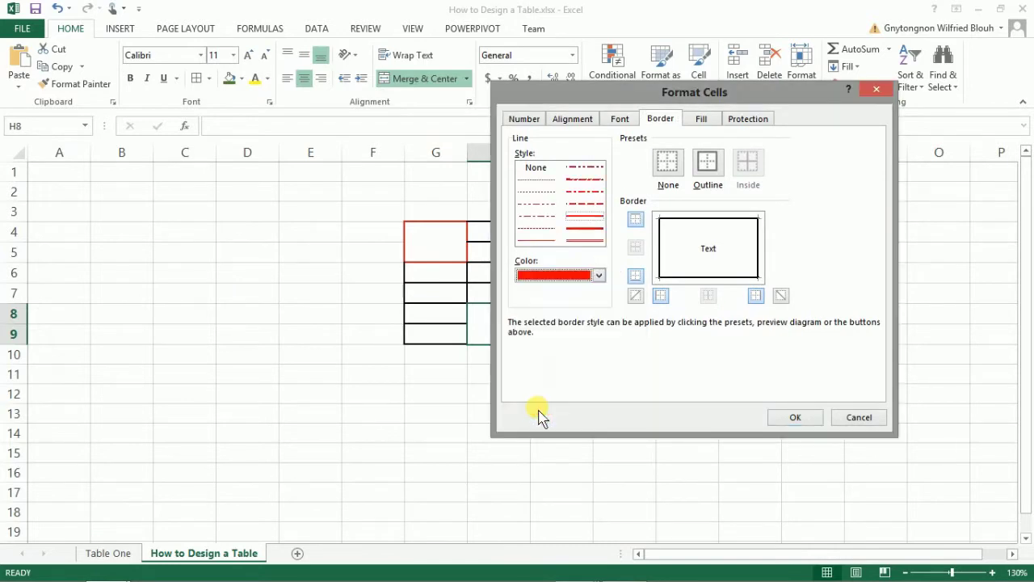
left_click(710, 168)
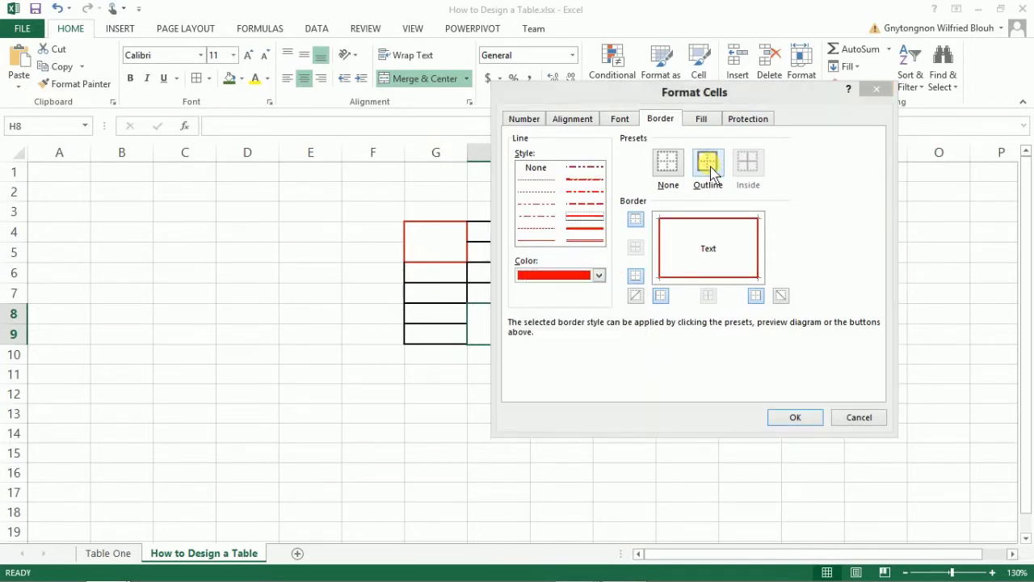
left_click(795, 418)
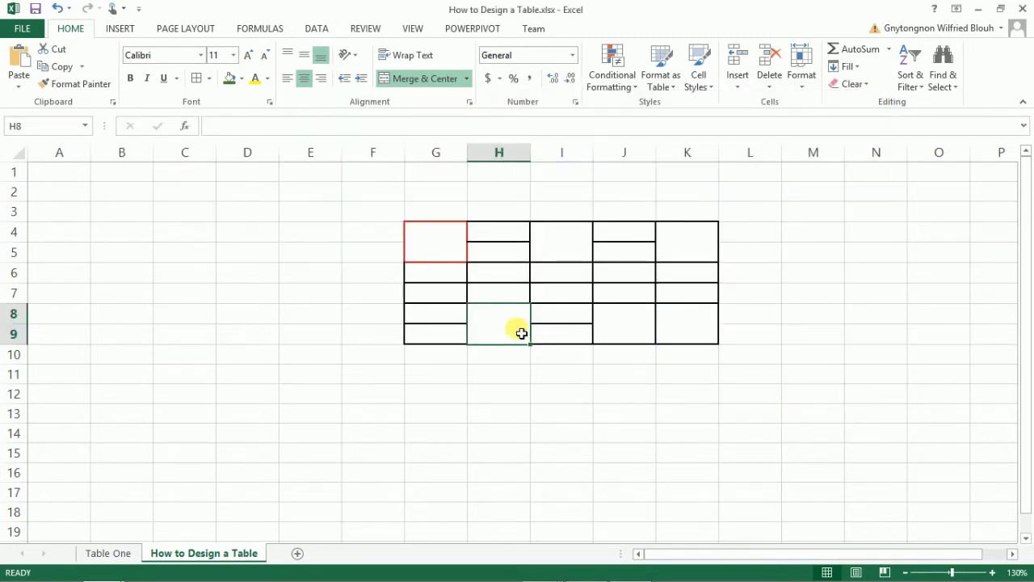
- Outline merged cell I4:I5 with a red border
left_click(561, 255)
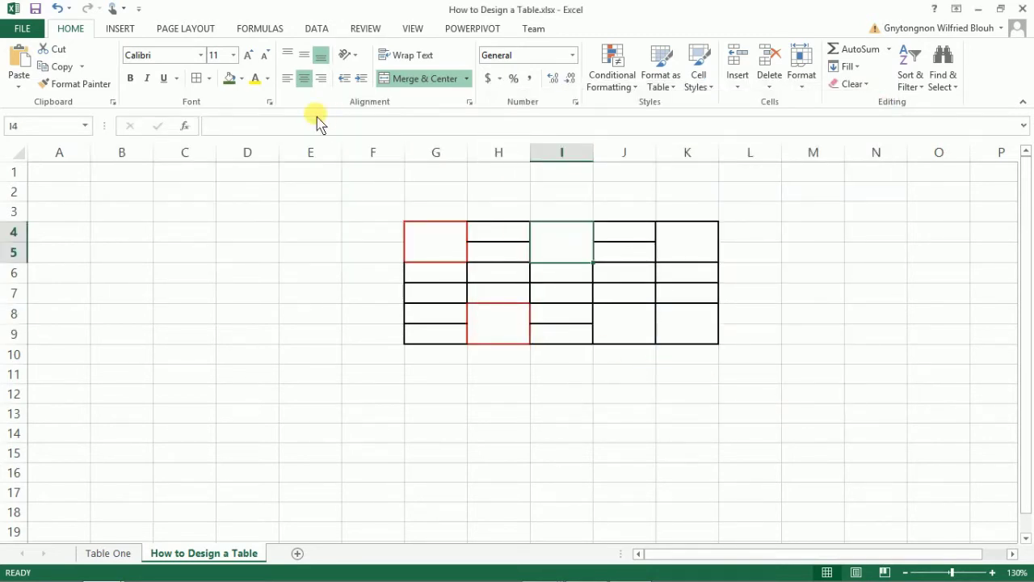
left_click(210, 79)
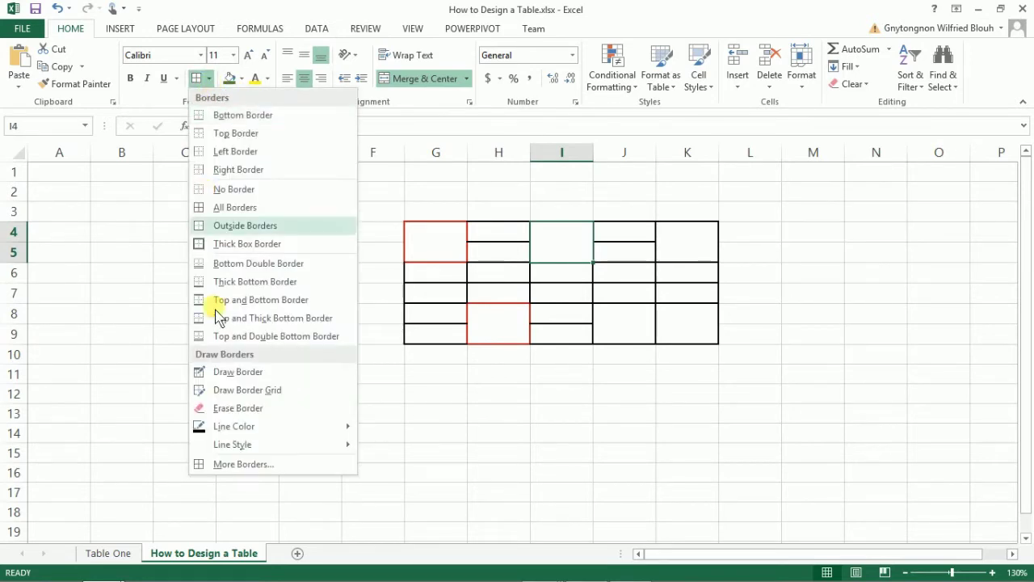
left_click(230, 464)
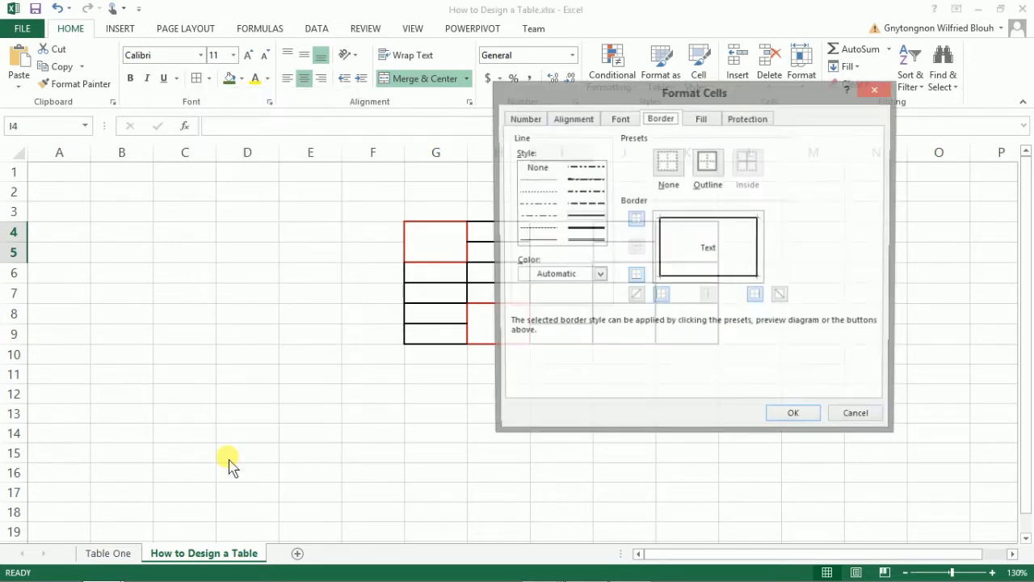
left_click(599, 276)
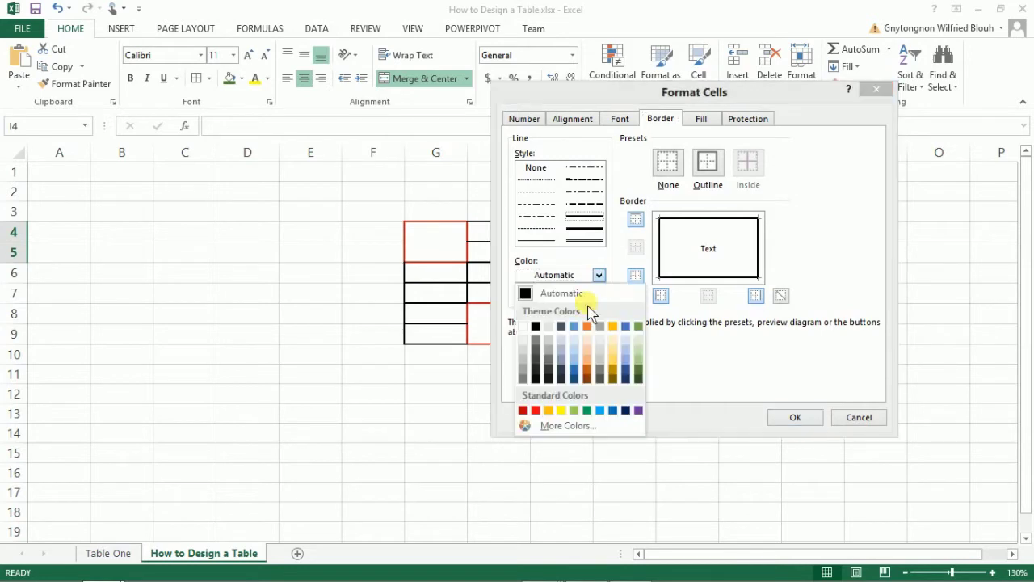
left_click(536, 411)
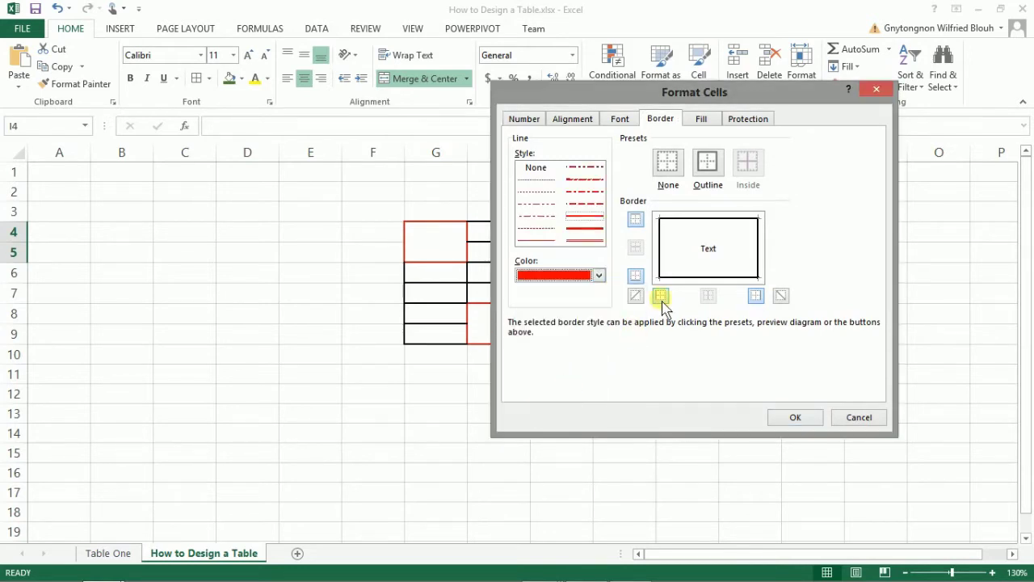
left_click(709, 166)
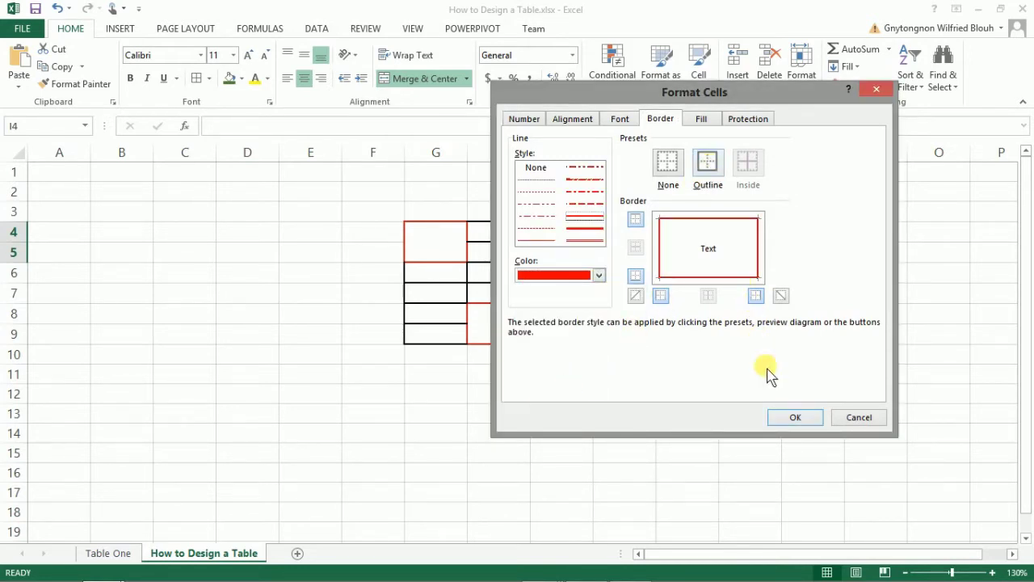
left_click(790, 416)
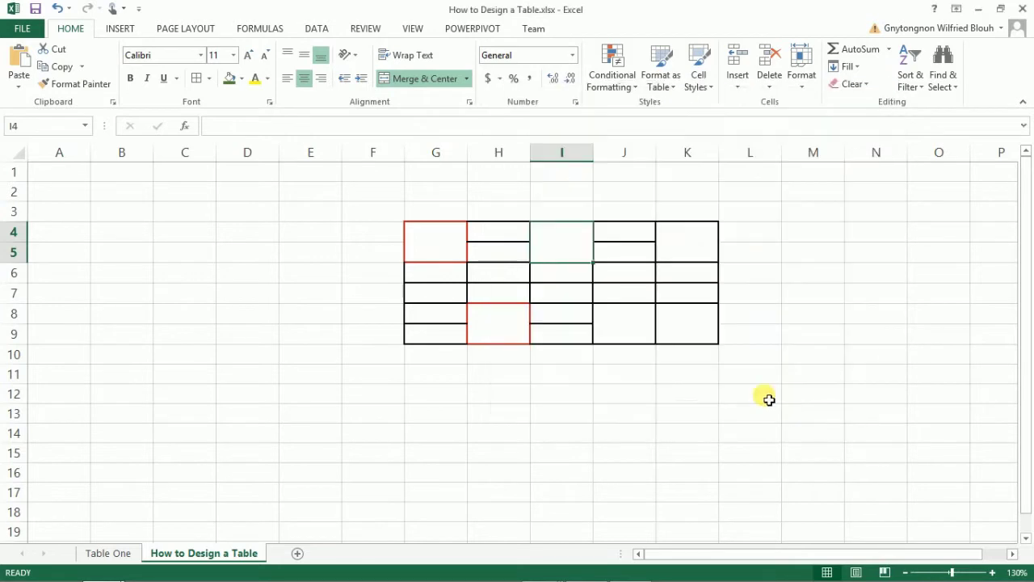
- Outline merged cell J8:J9 with a red border
left_click(641, 327)
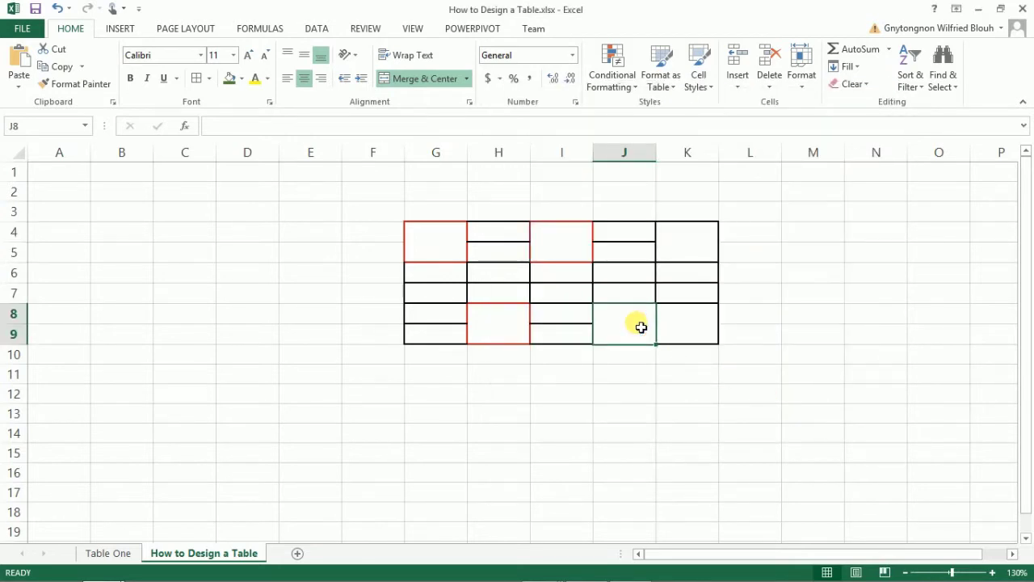
left_click(210, 79)
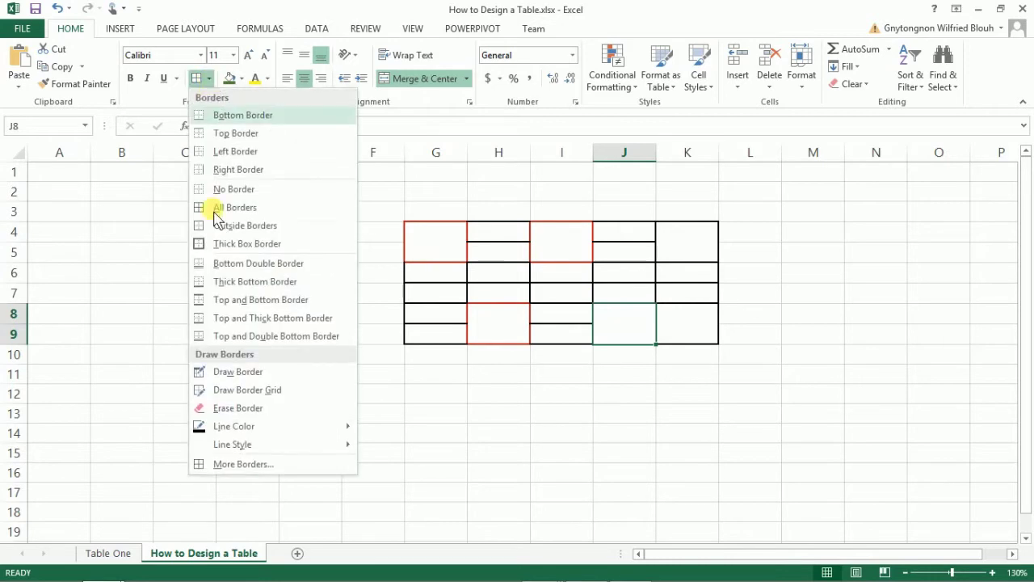
left_click(251, 467)
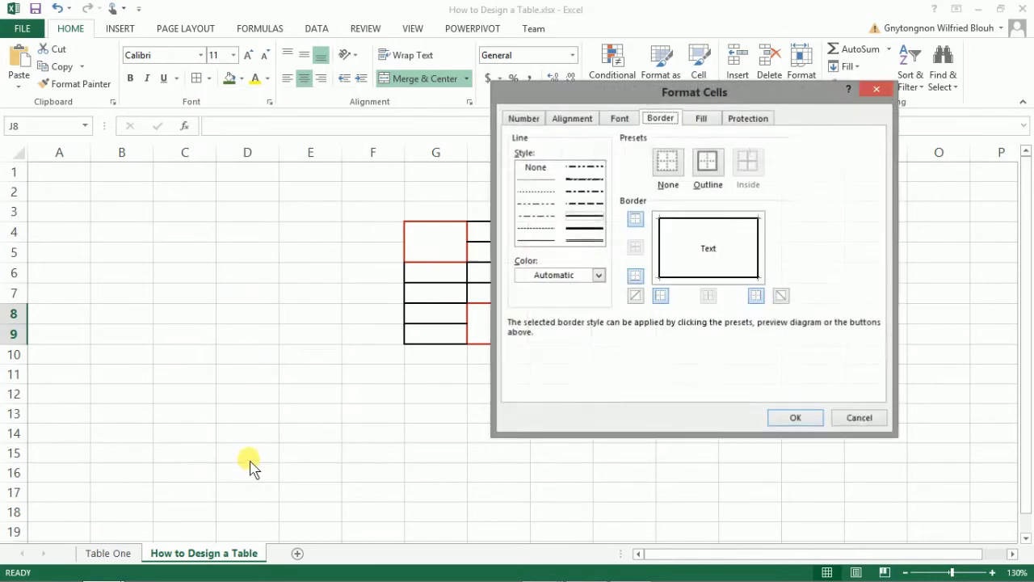
left_click(599, 276)
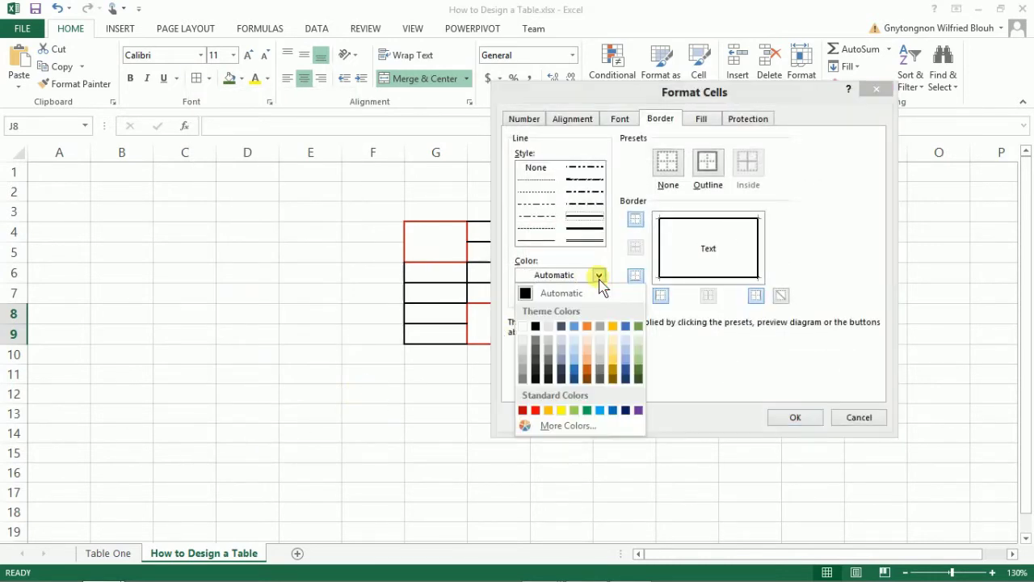
left_click(536, 411)
left_click(708, 168)
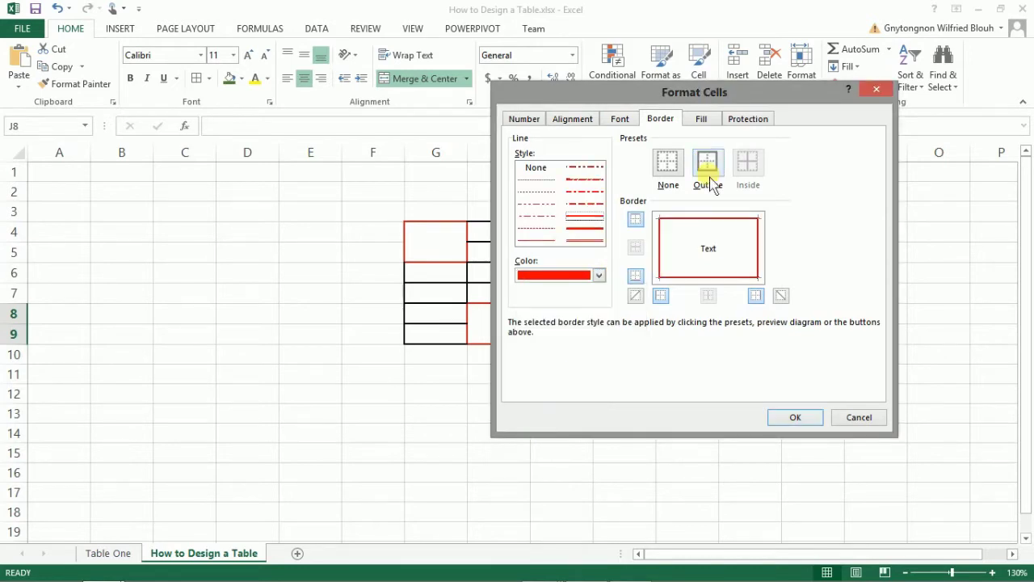
left_click(790, 418)
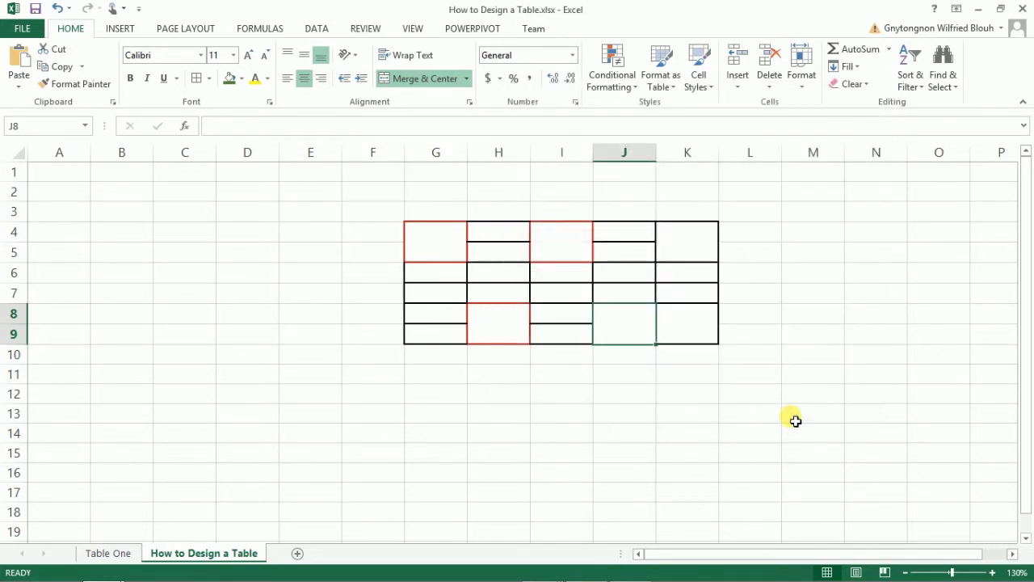
- Outline merged cell K4:K5 with a red border
left_click(686, 243)
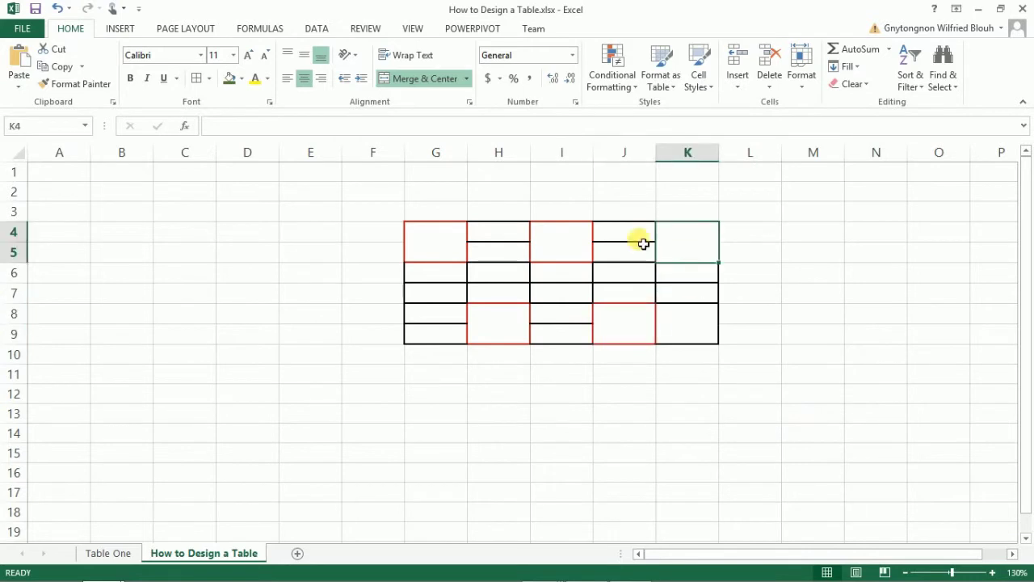
left_click(212, 81)
left_click(242, 466)
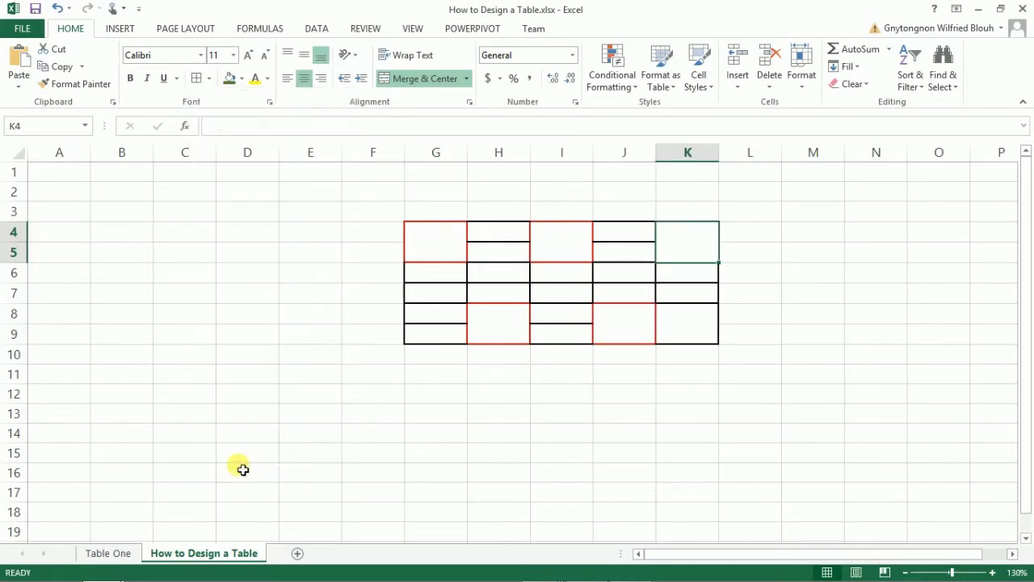
left_click(600, 276)
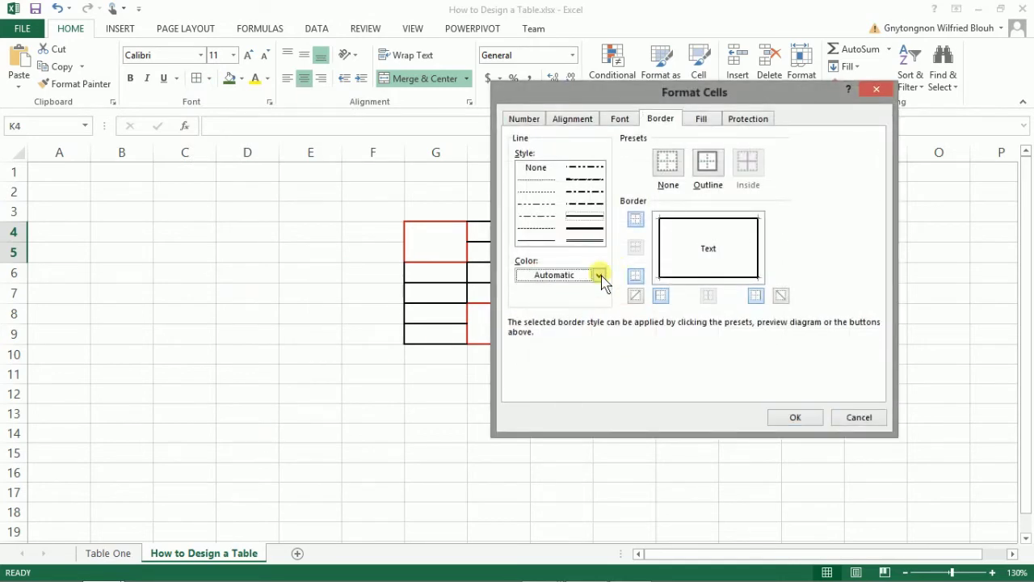
left_click(601, 276)
left_click(536, 412)
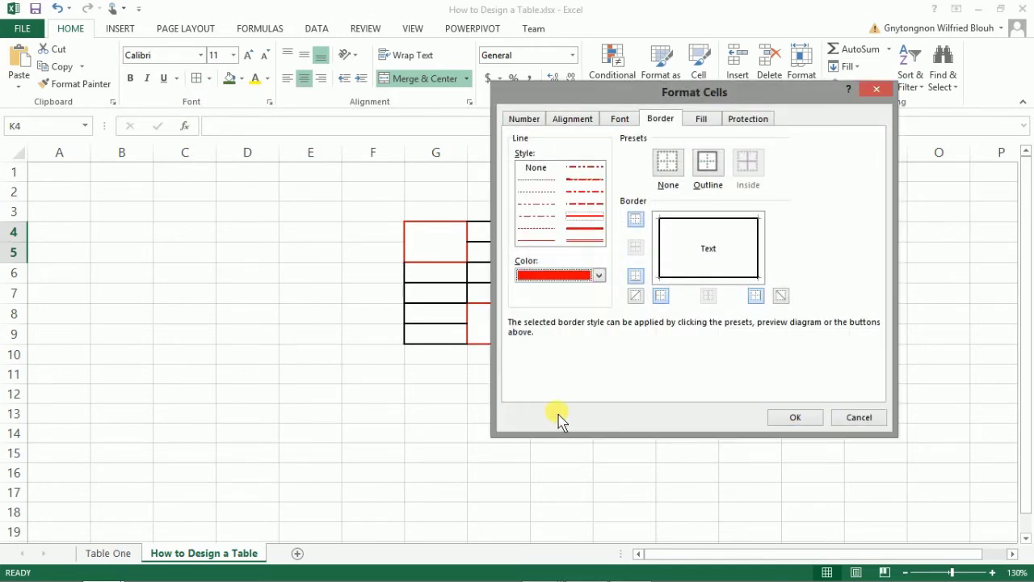
left_click(709, 166)
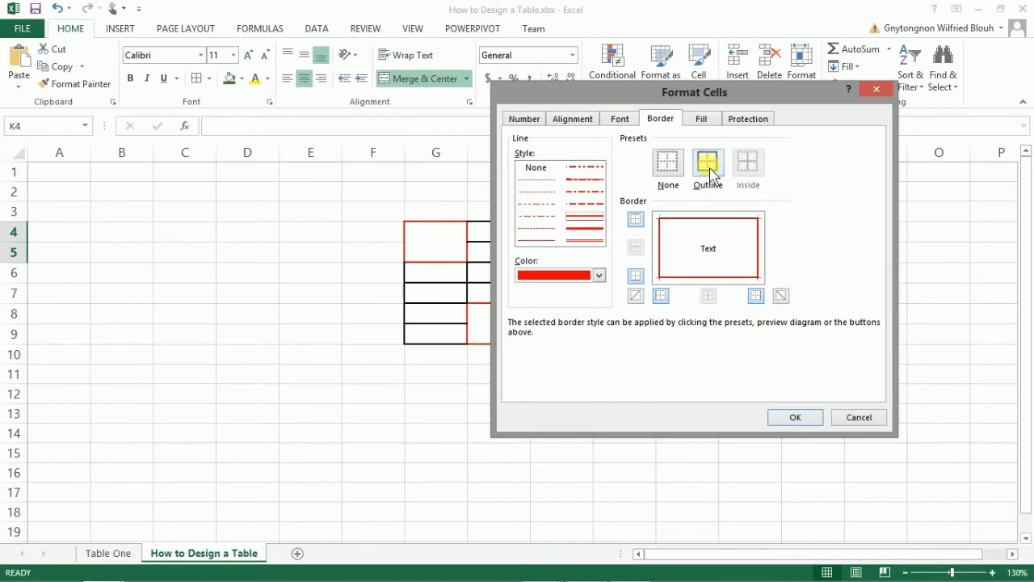
left_click(790, 420)
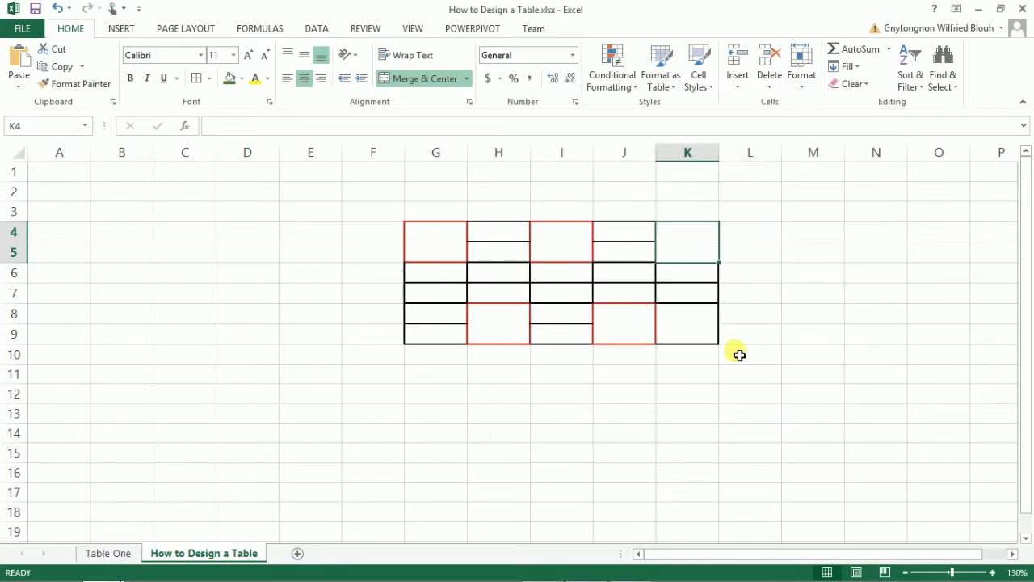
left_click(700, 336)
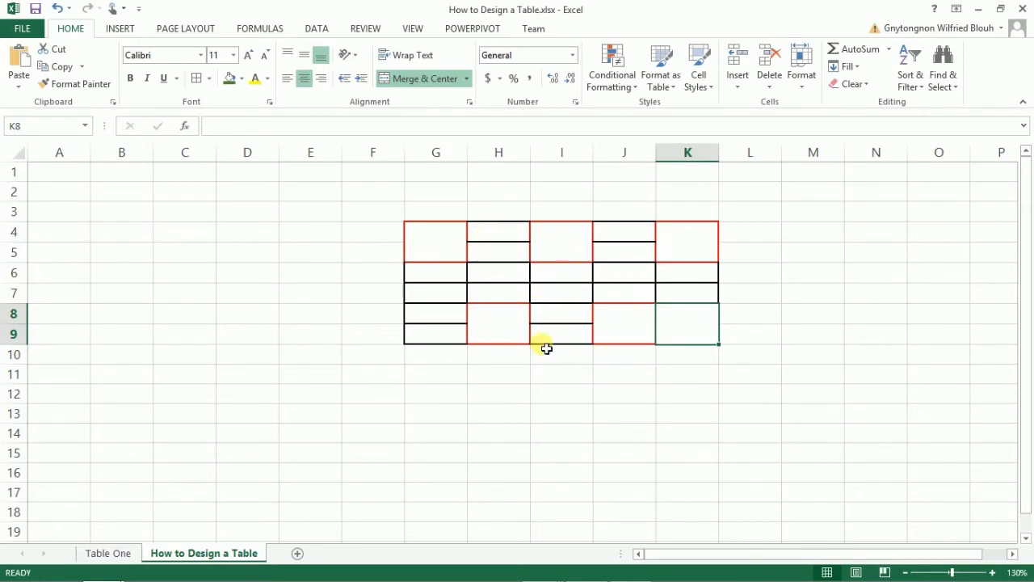
- Enter Value 1 in G4, fill Value 2–5 down to G9, and add Value 6–25 in columns H–K
double_click(446, 246)
type("Value 1")
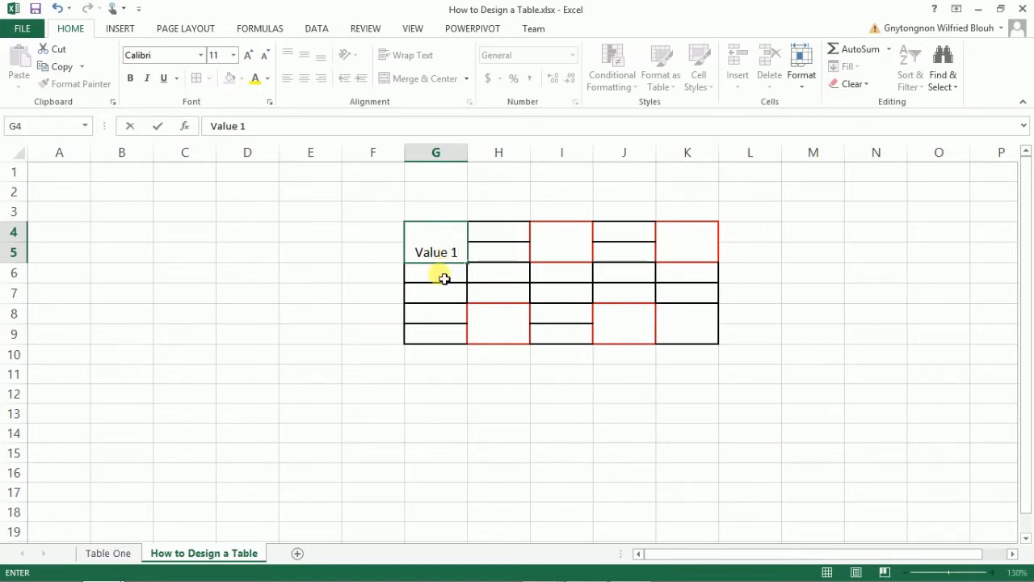
left_click(444, 278)
double_click(444, 279)
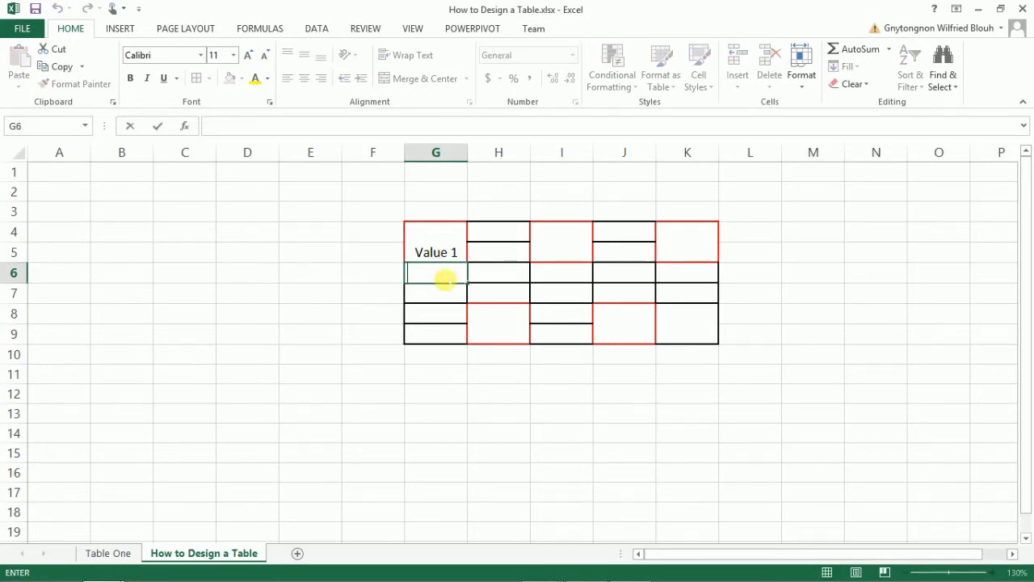
type("Value 2")
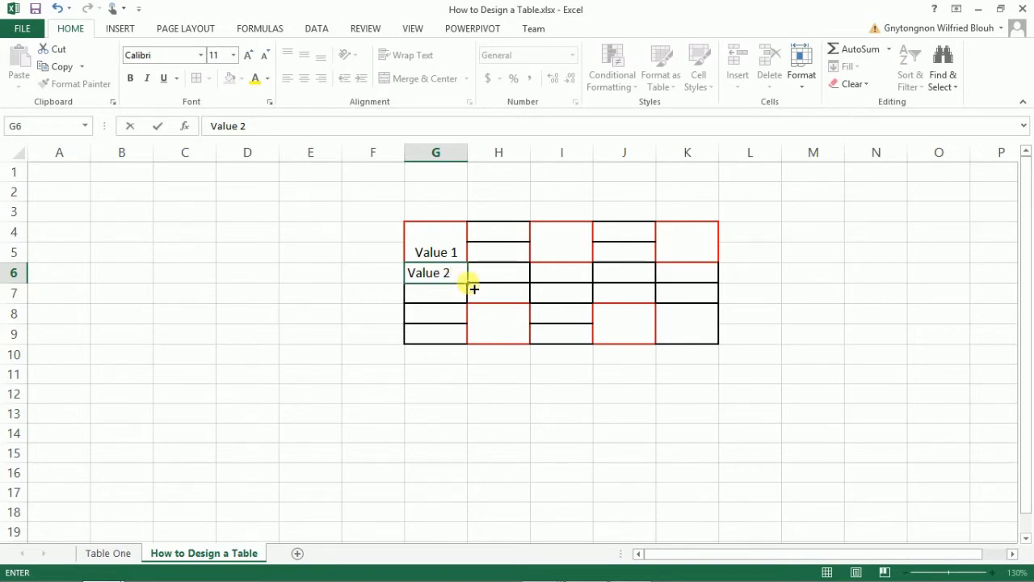
left_click_drag(473, 288, 474, 346)
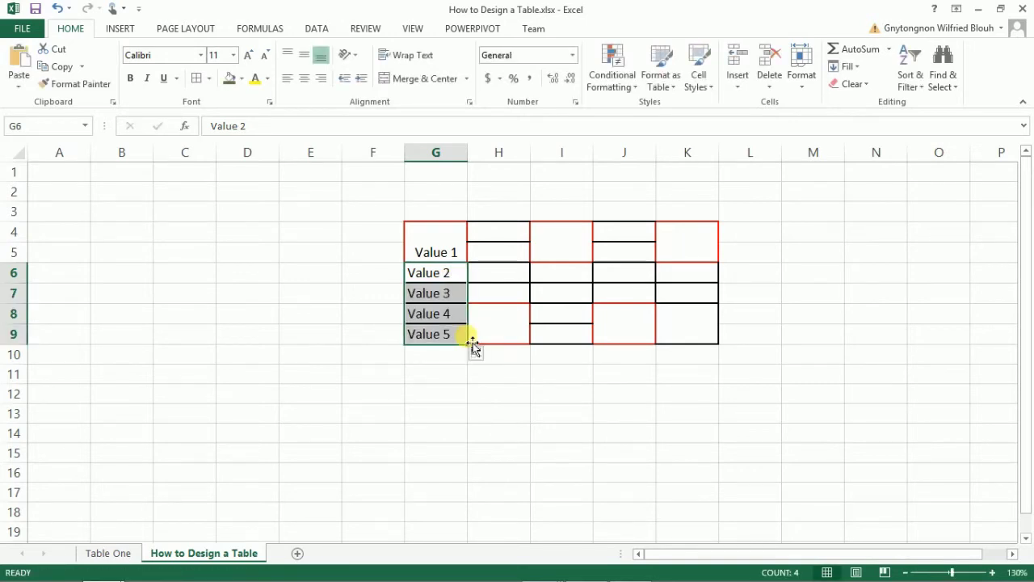
left_click(504, 234)
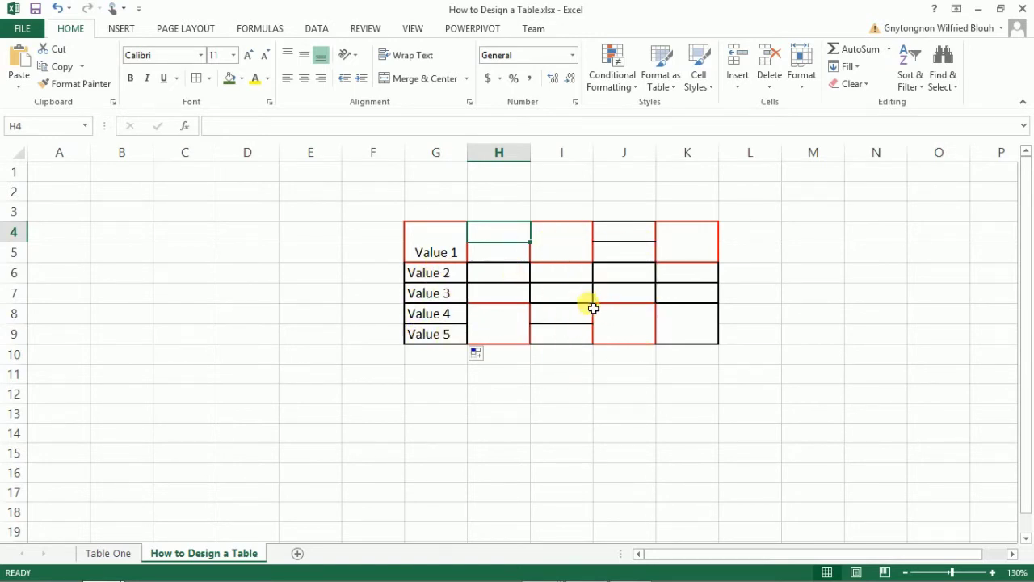
left_click(574, 401)
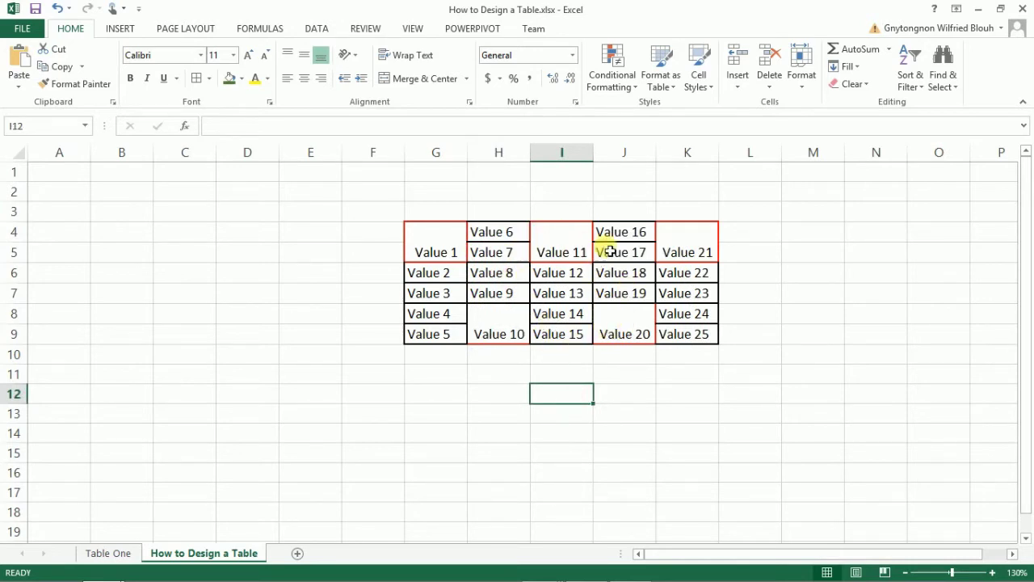
mouse_move(659, 576)
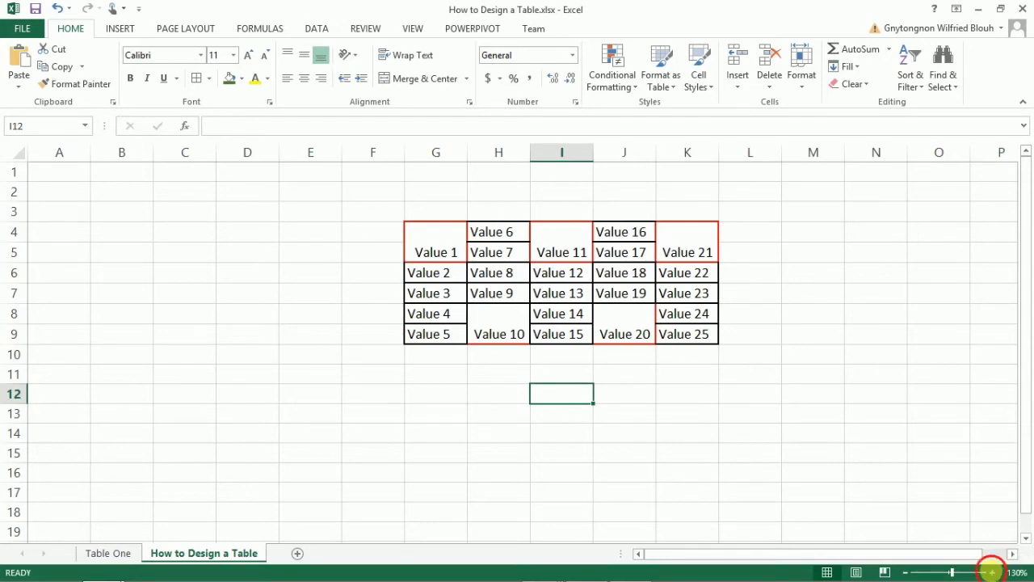
- Zoom the sheet to 160% and scroll horizontally to recentre the Value table
left_click(993, 572)
left_click(993, 572)
left_click(993, 572)
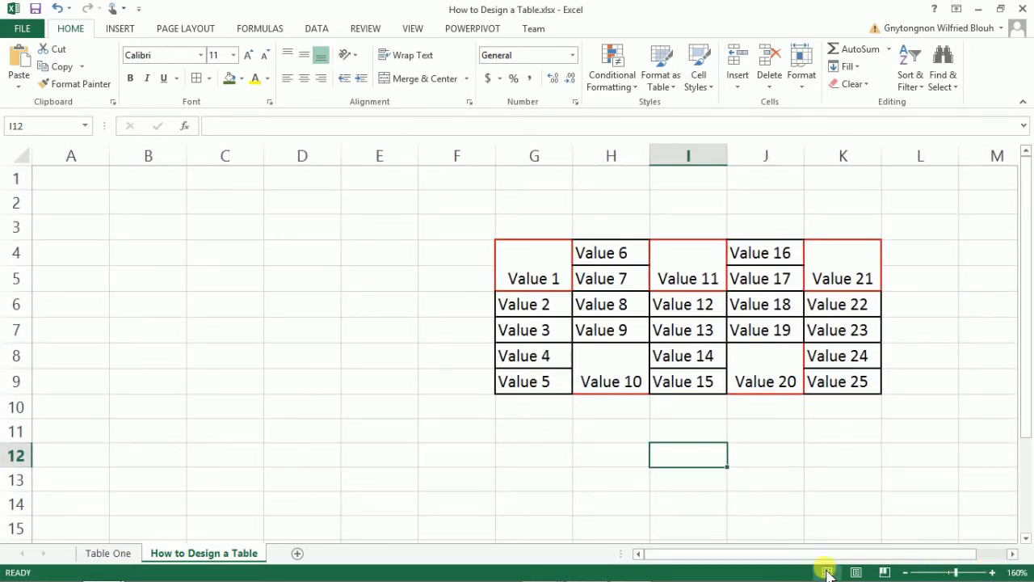
left_click_drag(723, 555, 782, 557)
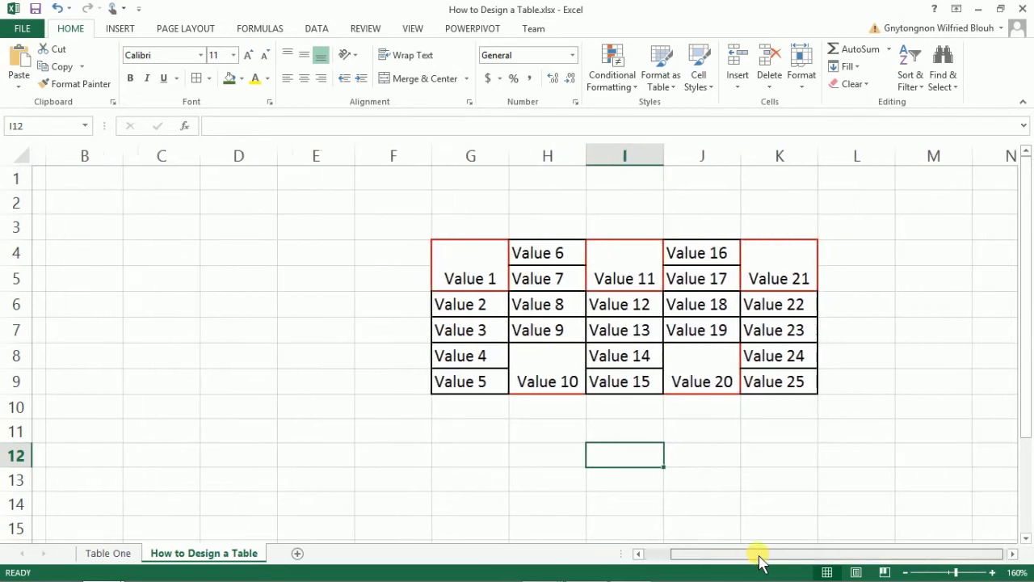
left_click(1013, 554)
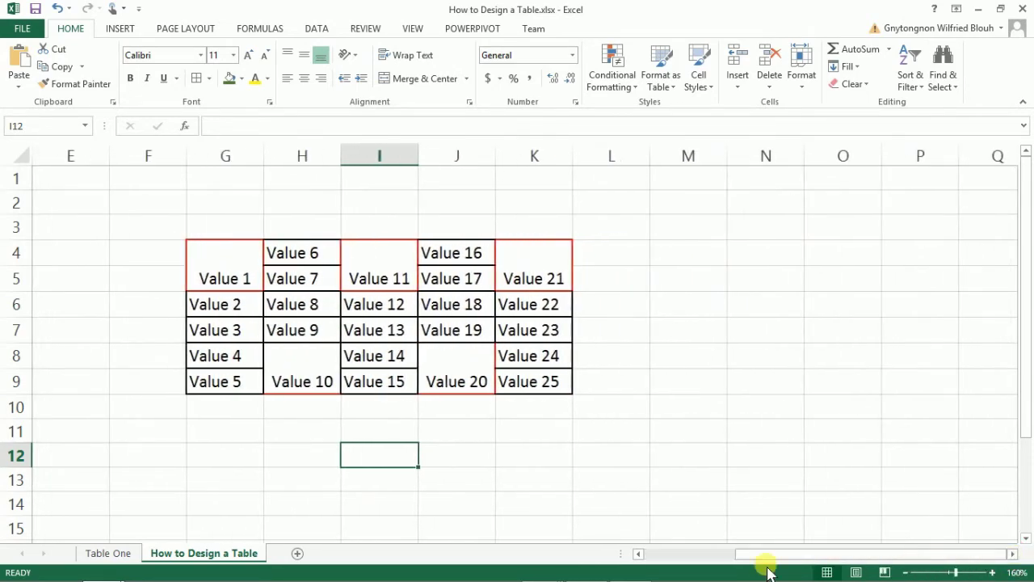
left_click_drag(743, 556, 711, 561)
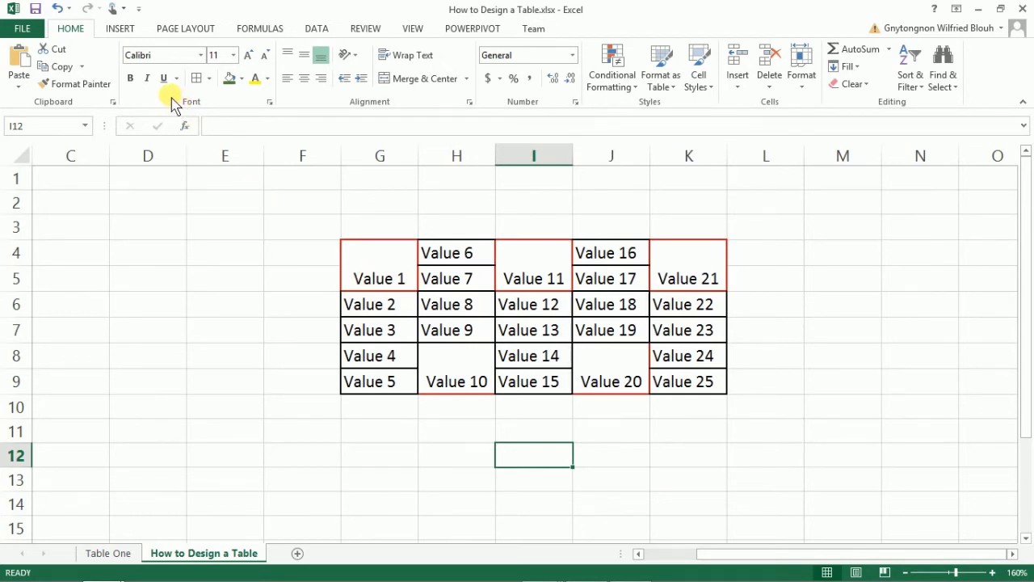
- Make the Value 1 text in merged cell G4:G5 red
left_click(269, 79)
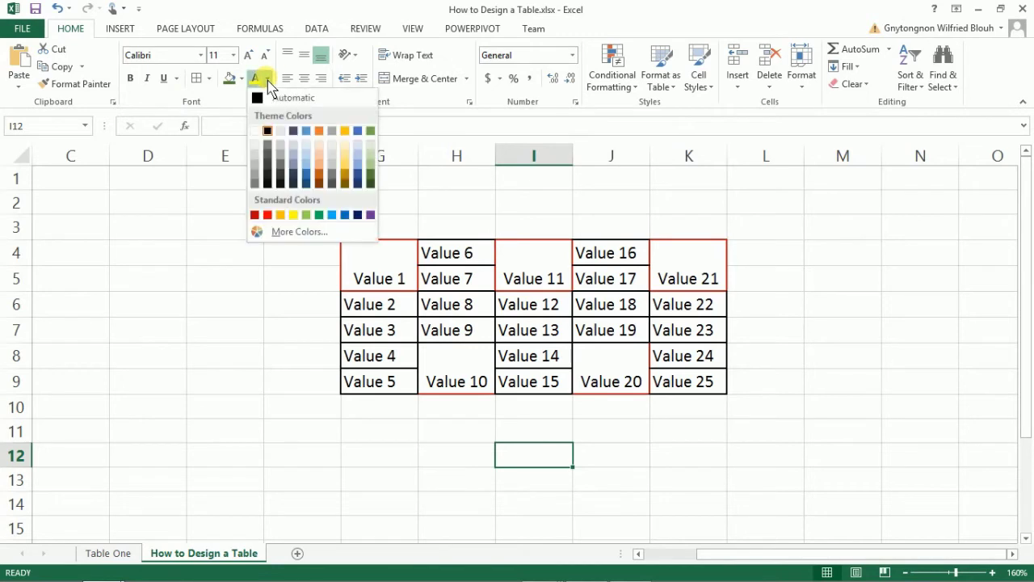
left_click(269, 216)
left_click(380, 301)
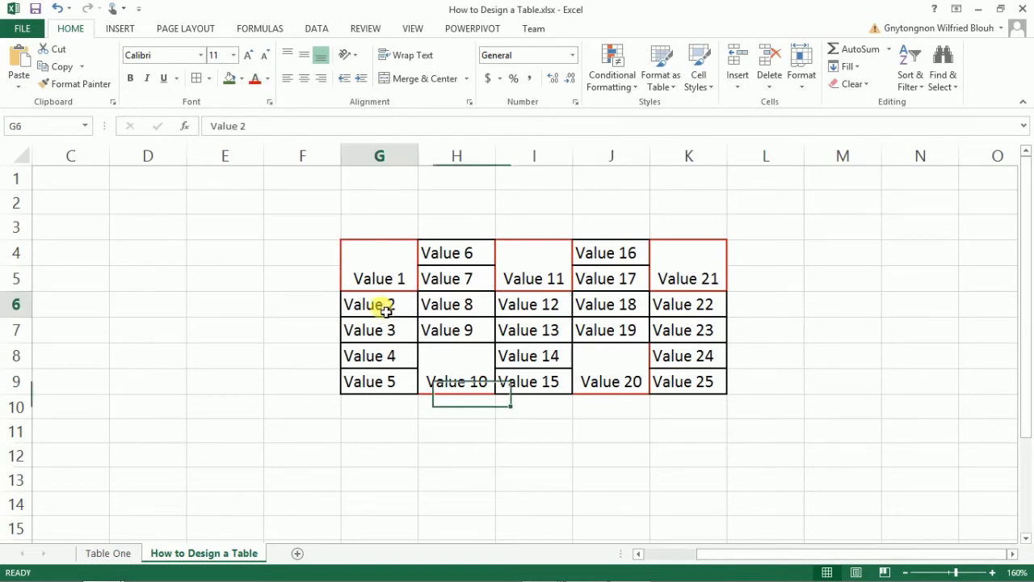
left_click(382, 278)
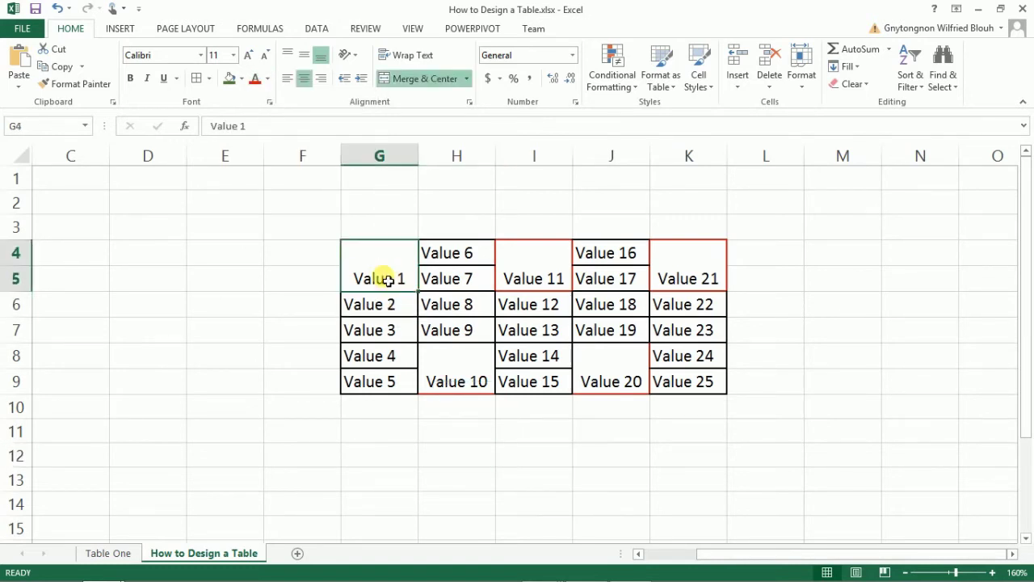
double_click(386, 279)
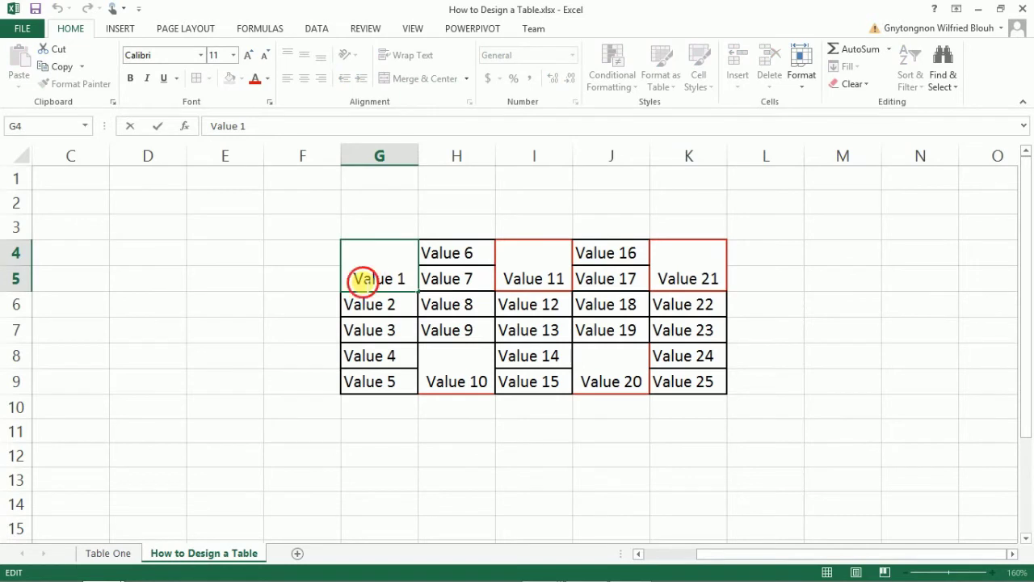
left_click_drag(357, 280, 406, 279)
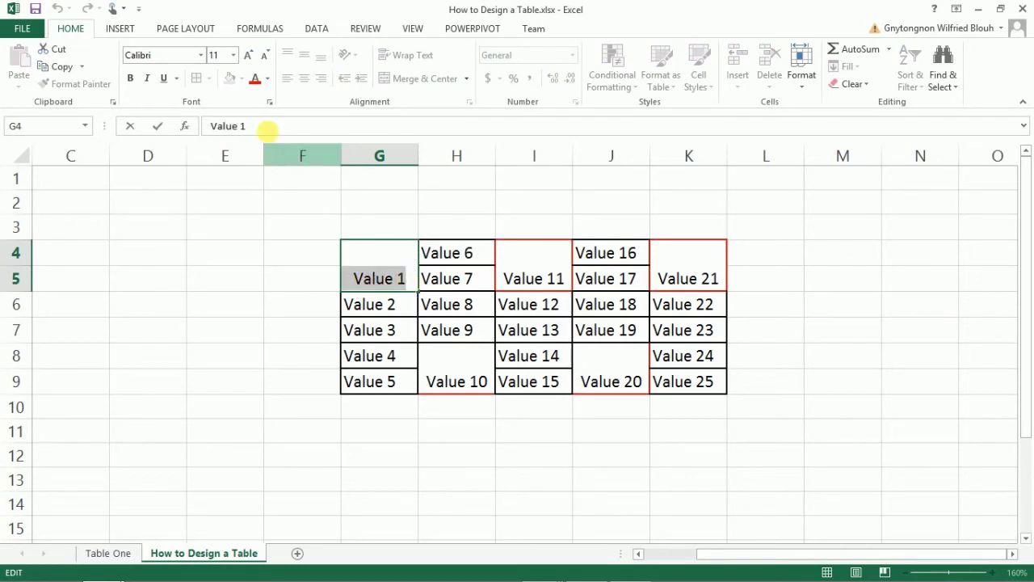
left_click(268, 81)
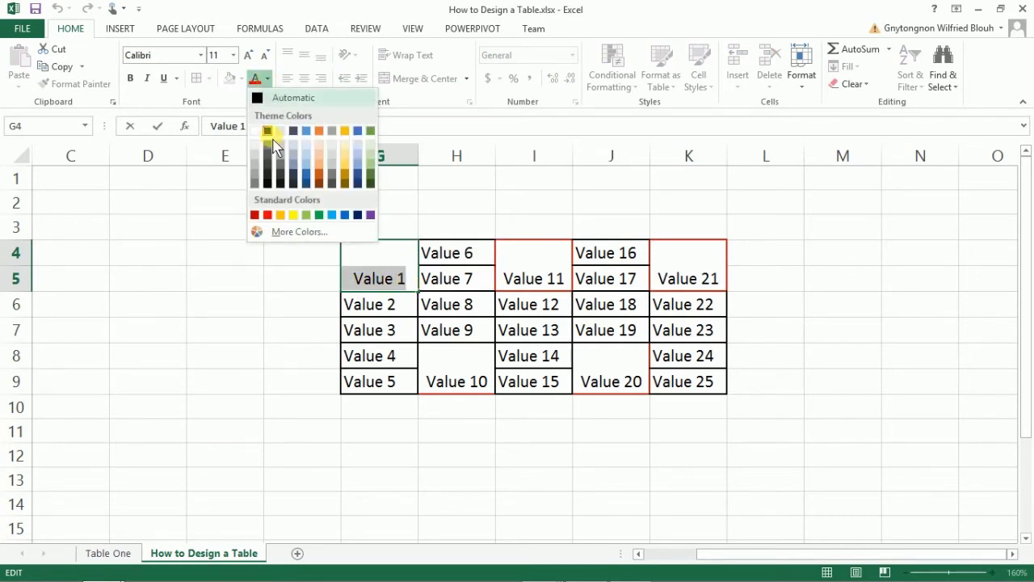
left_click(268, 215)
- Colour Value 2 through Value 5 in G6:G9 dark blue
left_click(365, 306)
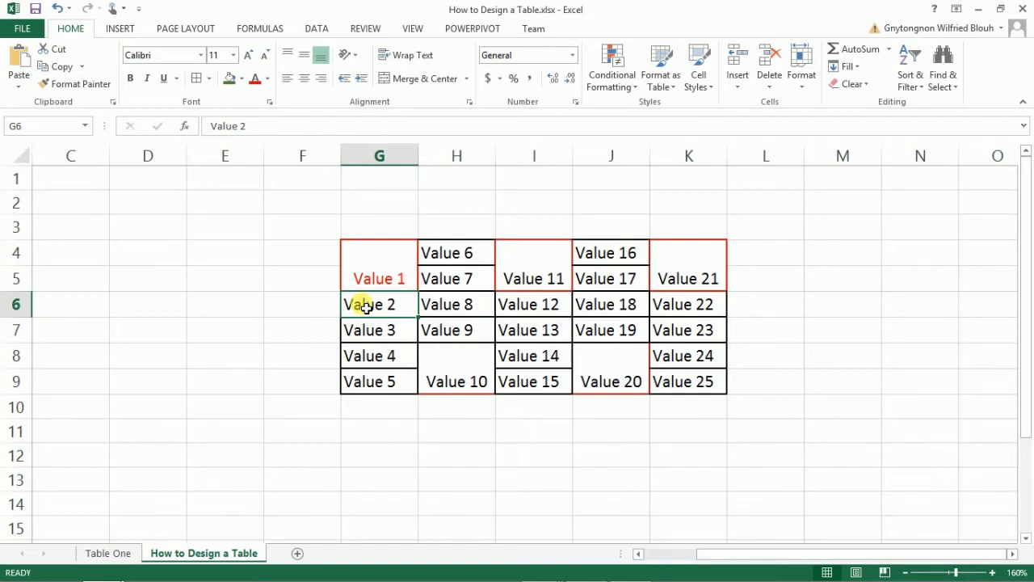
left_click_drag(365, 305, 364, 376)
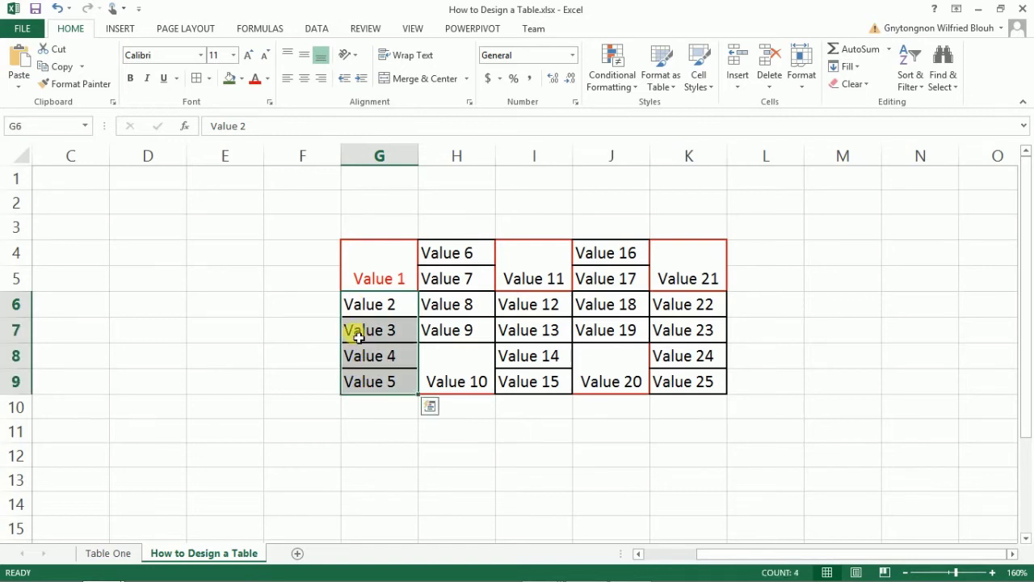
left_click(268, 80)
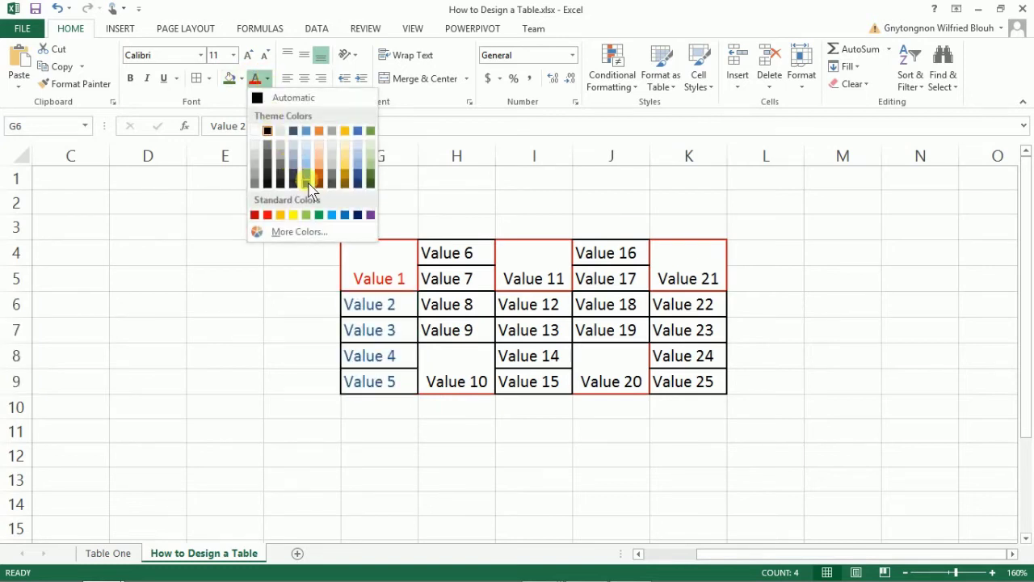
left_click(309, 184)
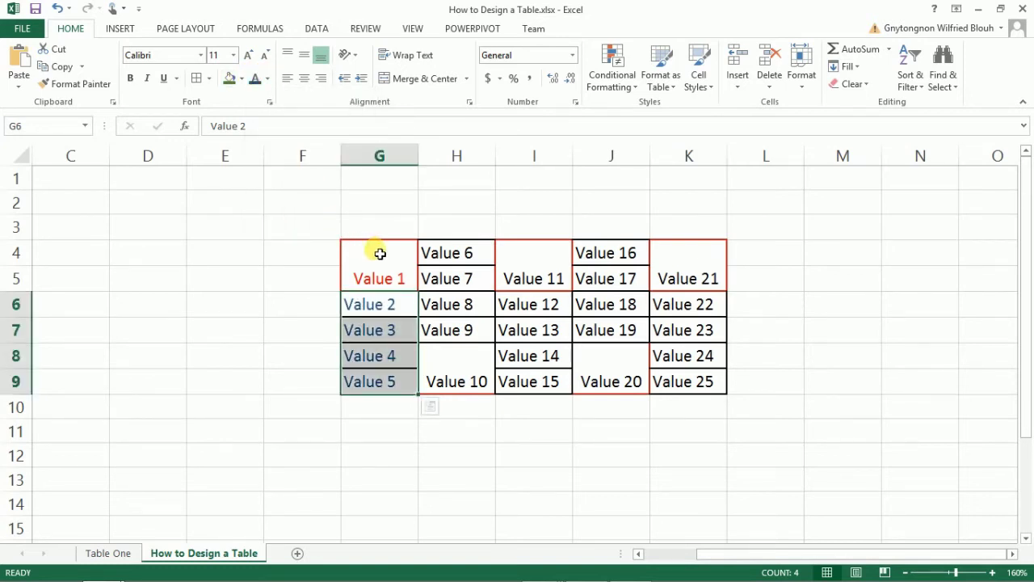
- Colour Value 6–9 light blue and the merged Value 10 cell orange
left_click(446, 262)
left_click_drag(446, 265, 446, 330)
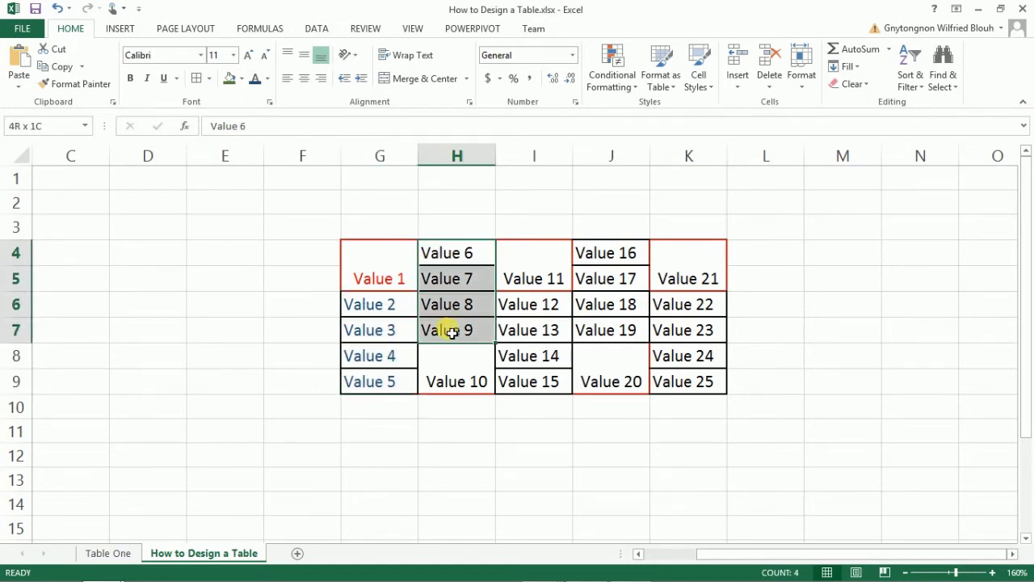
left_click(268, 80)
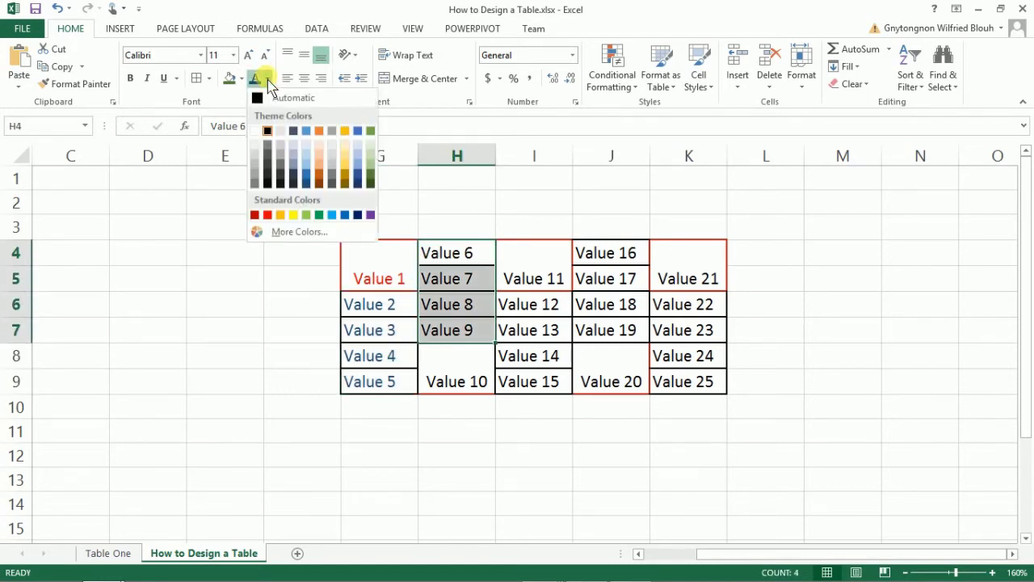
left_click(334, 217)
left_click(463, 369)
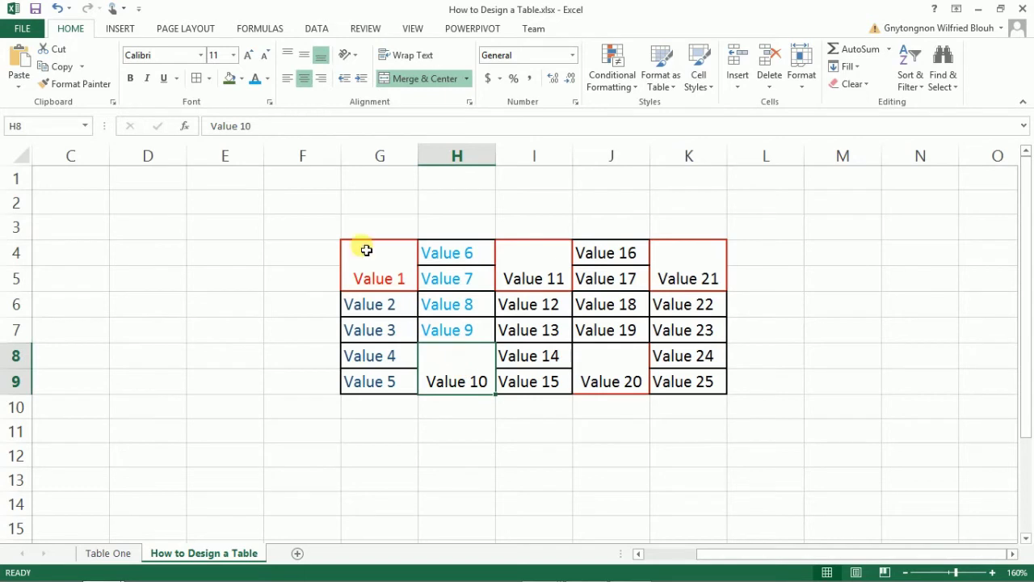
left_click(269, 79)
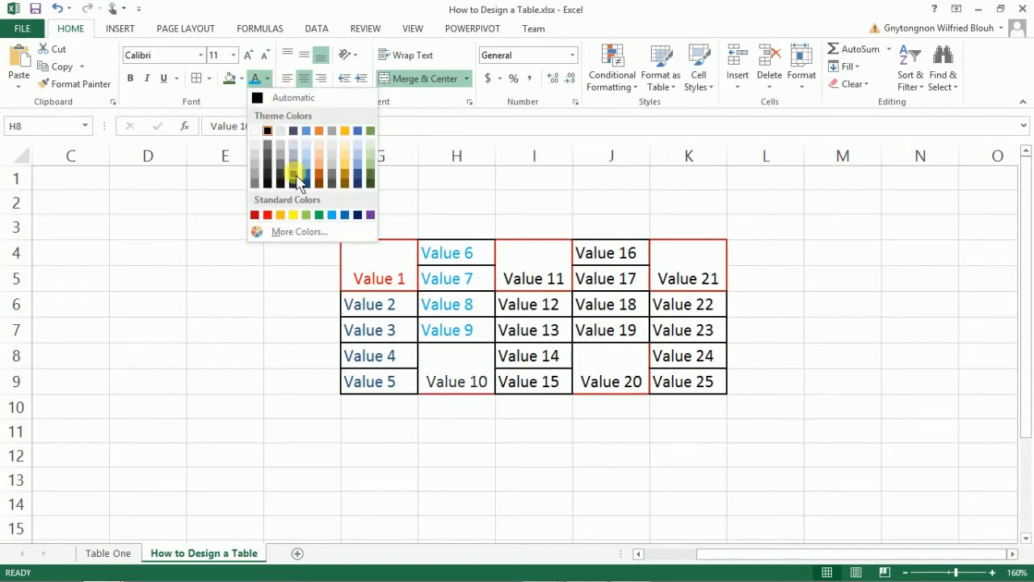
left_click(321, 187)
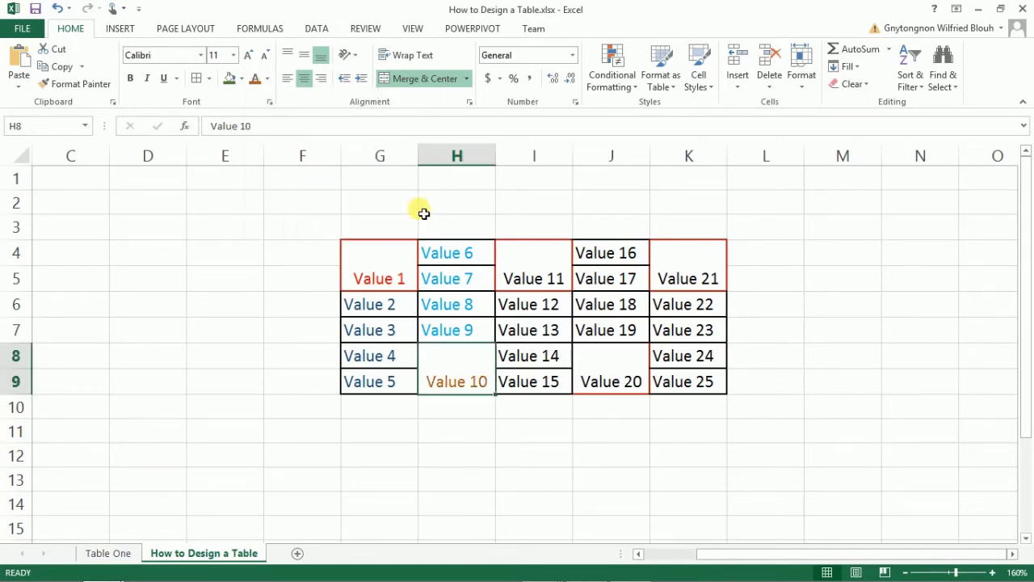
- Colour Value 11 light grey and Value 12–15 dark gold
left_click(521, 273)
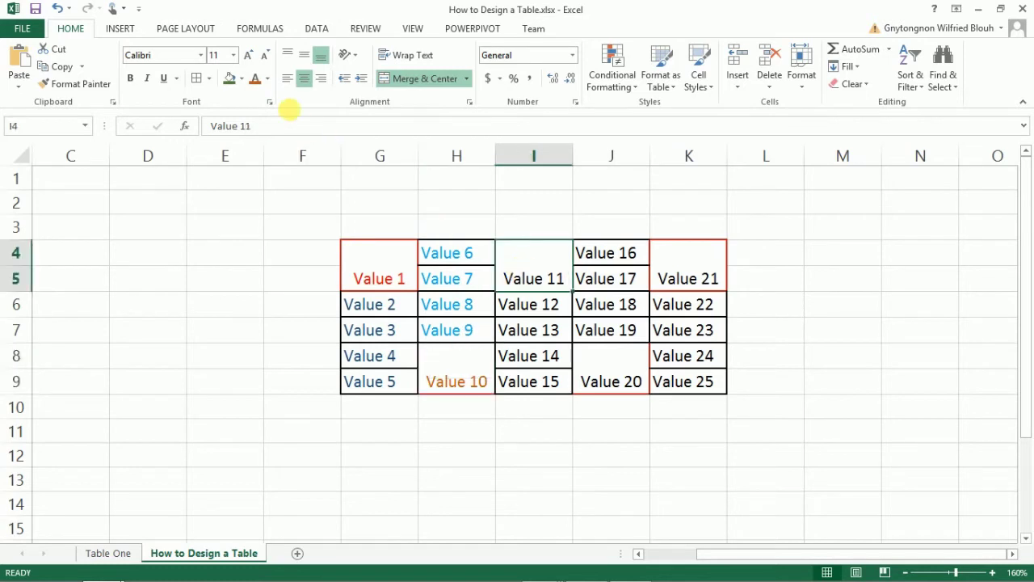
left_click(267, 79)
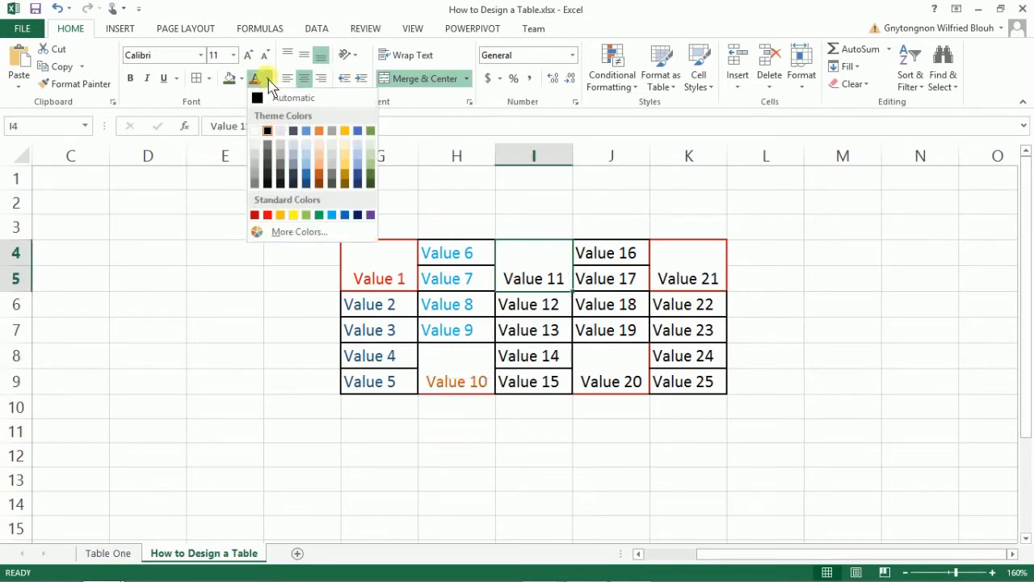
left_click(335, 139)
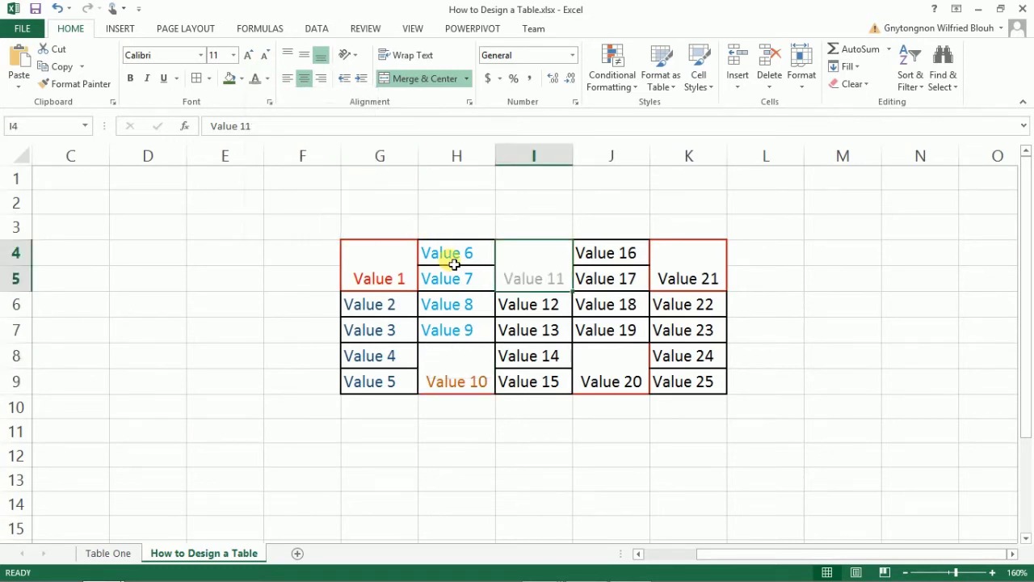
left_click(507, 307)
left_click_drag(509, 311, 514, 383)
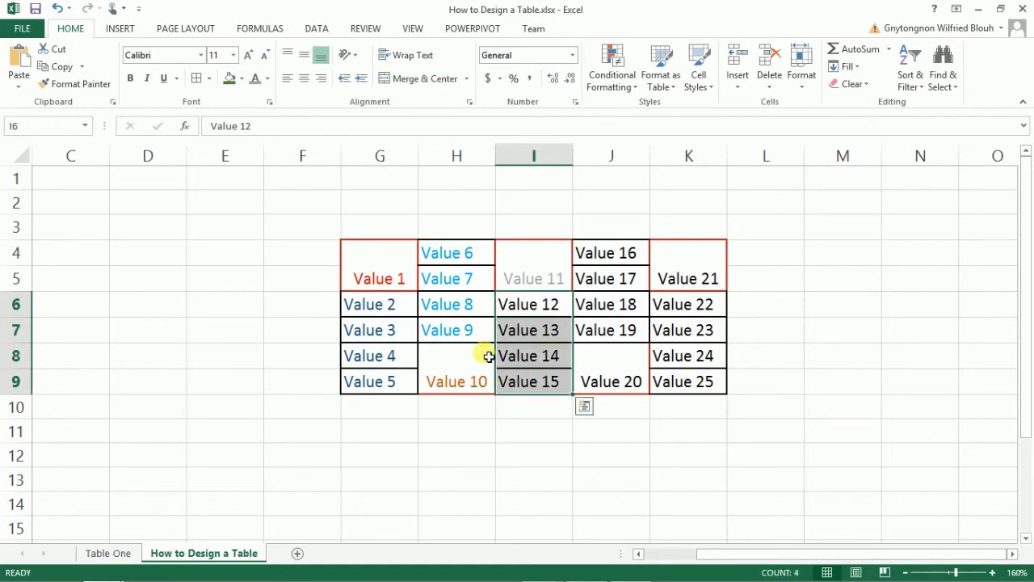
left_click(272, 79)
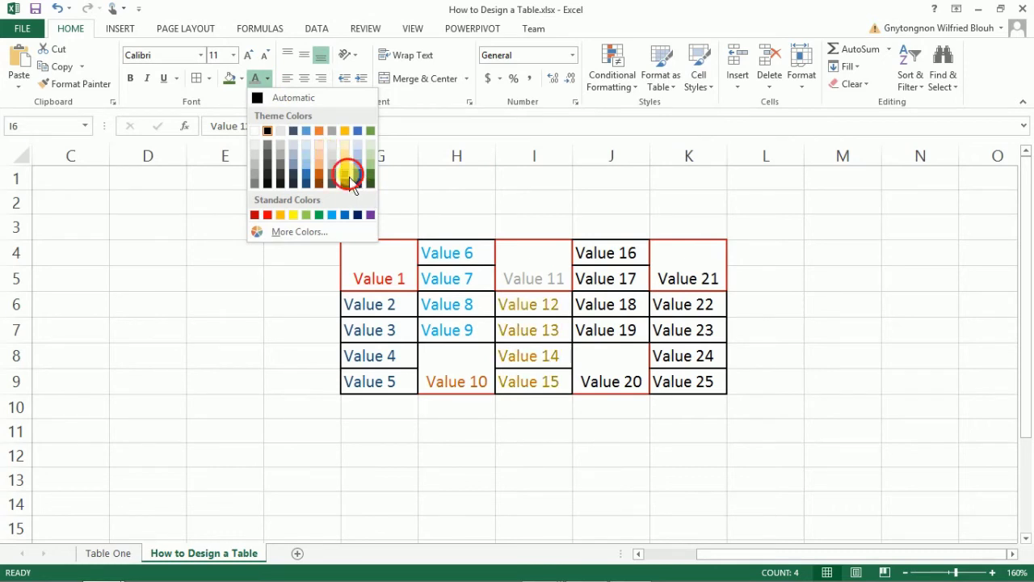
left_click(351, 180)
left_click_drag(607, 252, 616, 333)
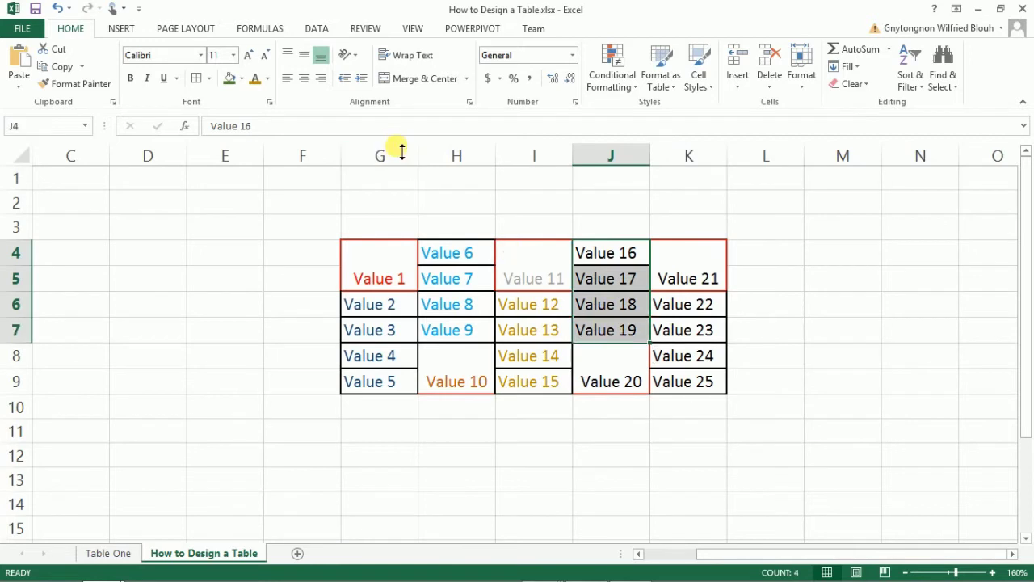
- Colour the Value 16–19 text green and Value 20 light green
left_click(267, 80)
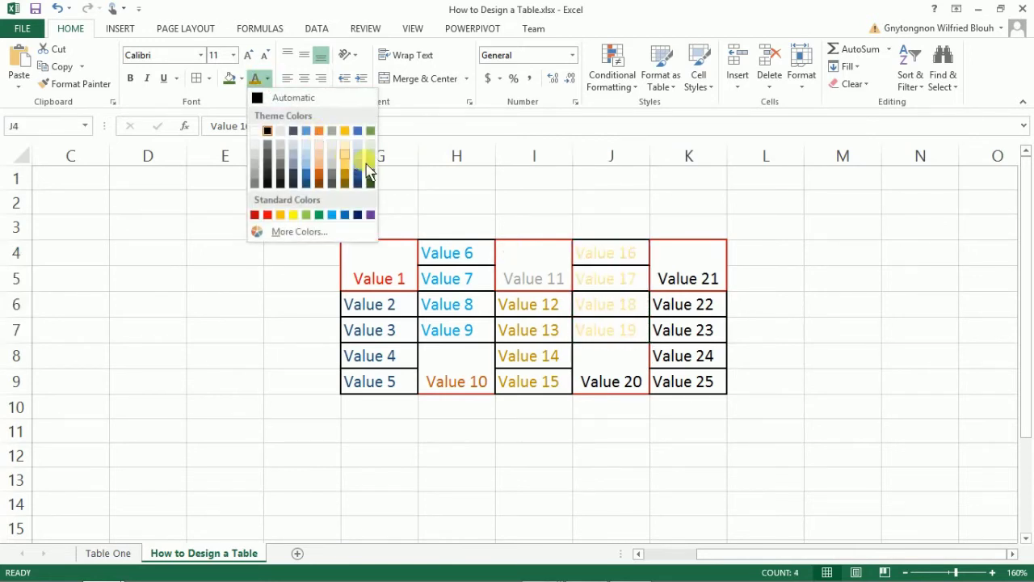
left_click(370, 176)
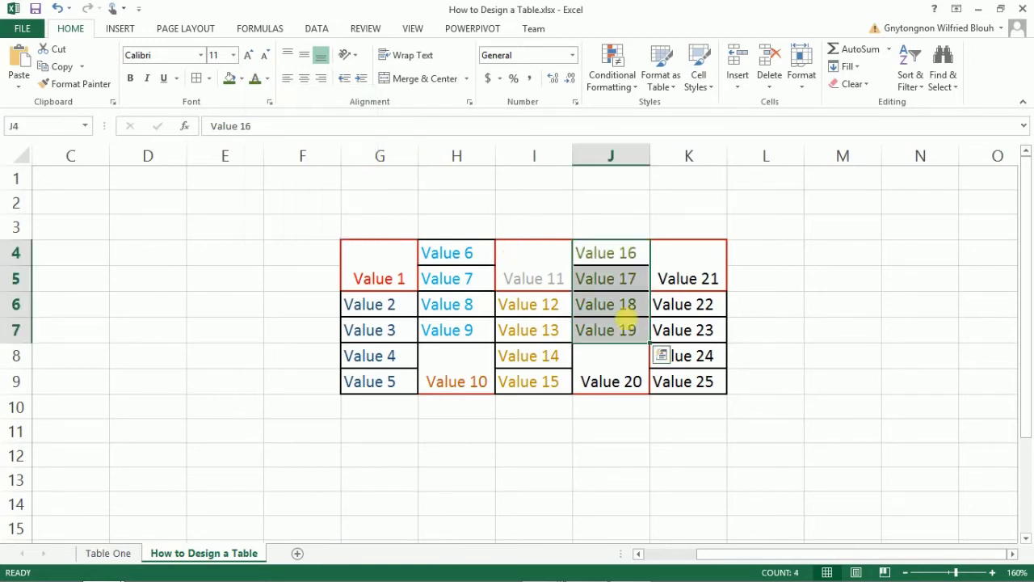
left_click(617, 360)
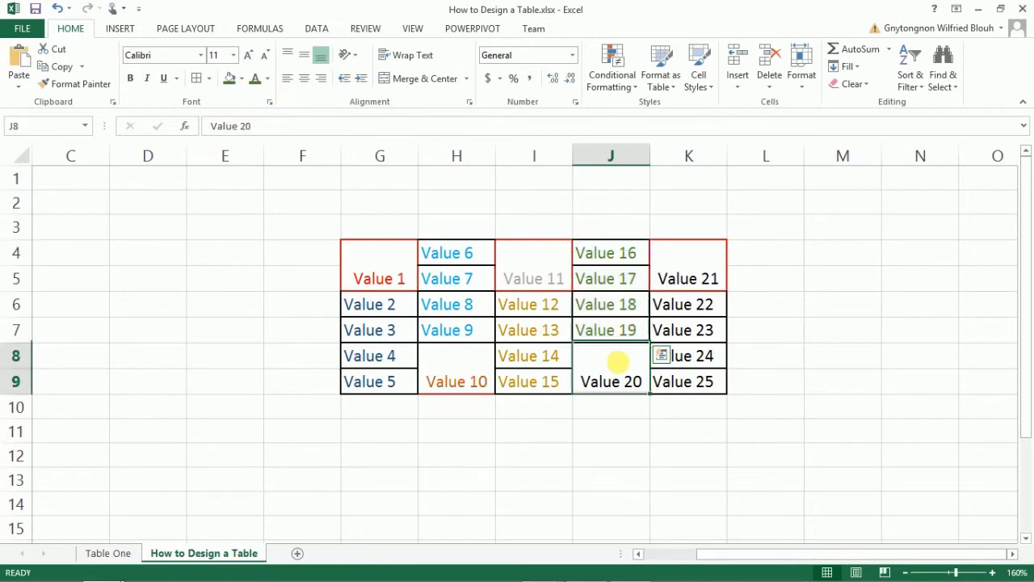
left_click(267, 79)
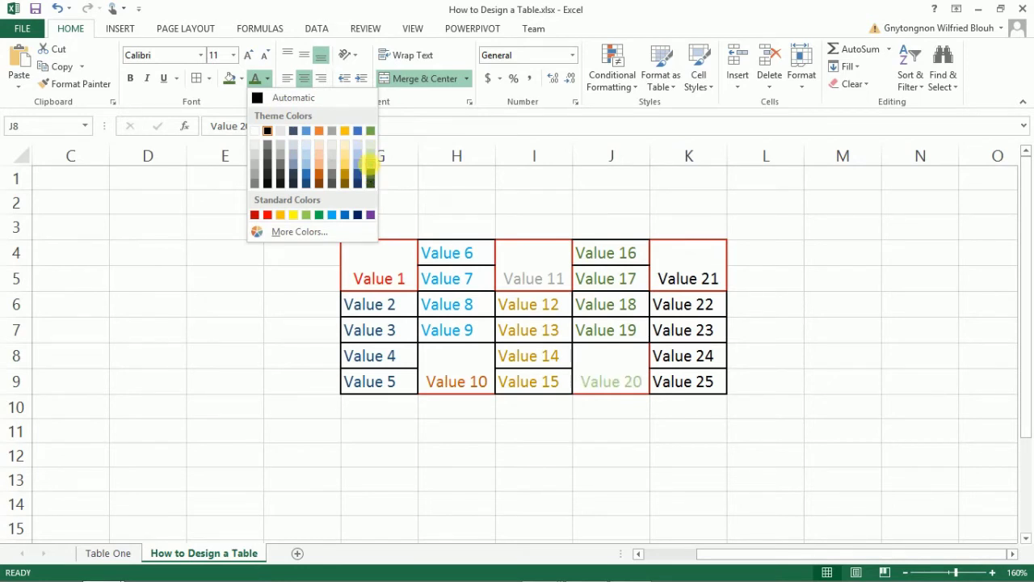
left_click(369, 165)
- Colour the Value 21 text yellow and Values 22–25 dark grey
left_click(687, 277)
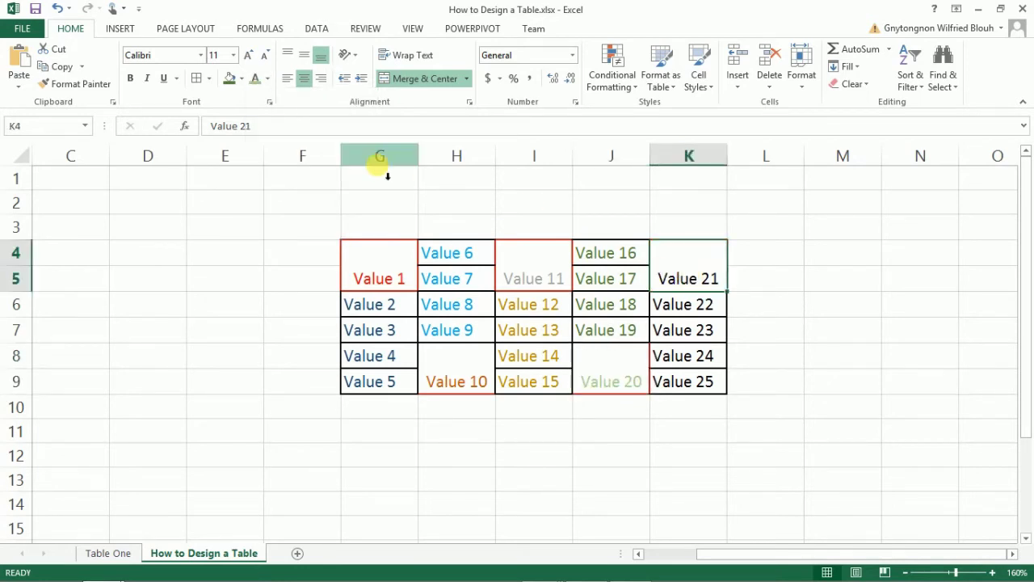
left_click(268, 78)
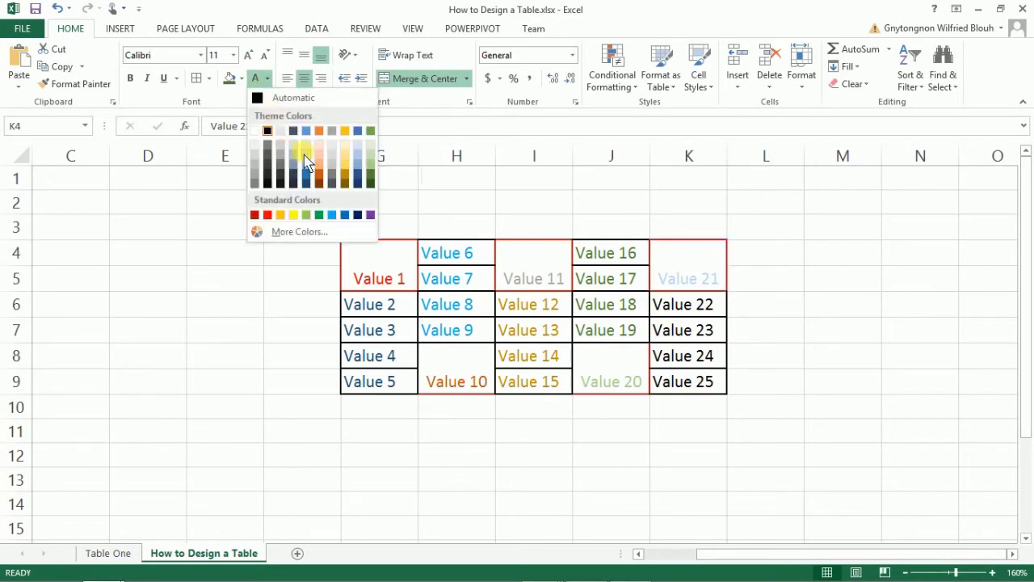
left_click(293, 215)
left_click(670, 309)
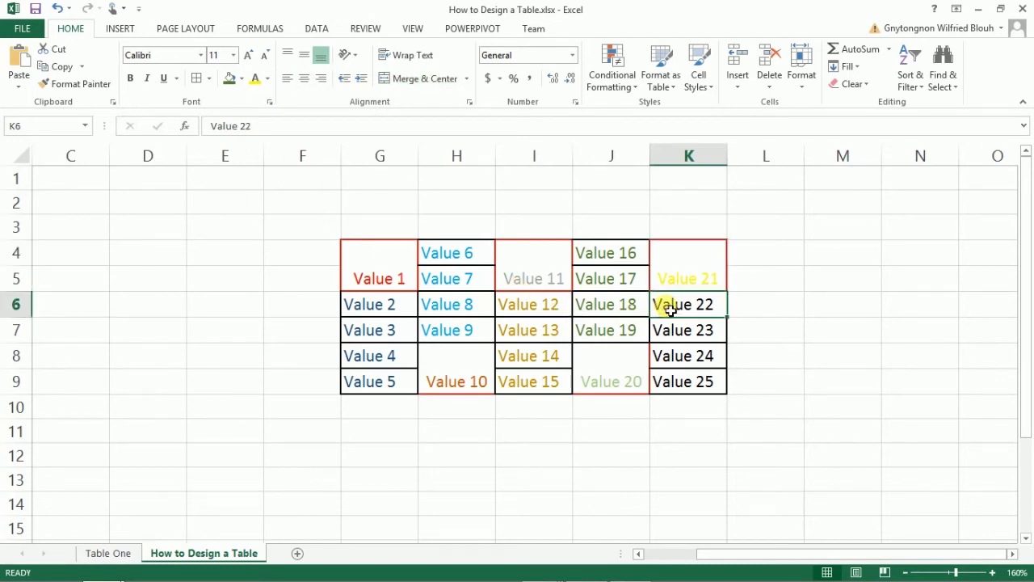
left_click_drag(670, 308, 666, 381)
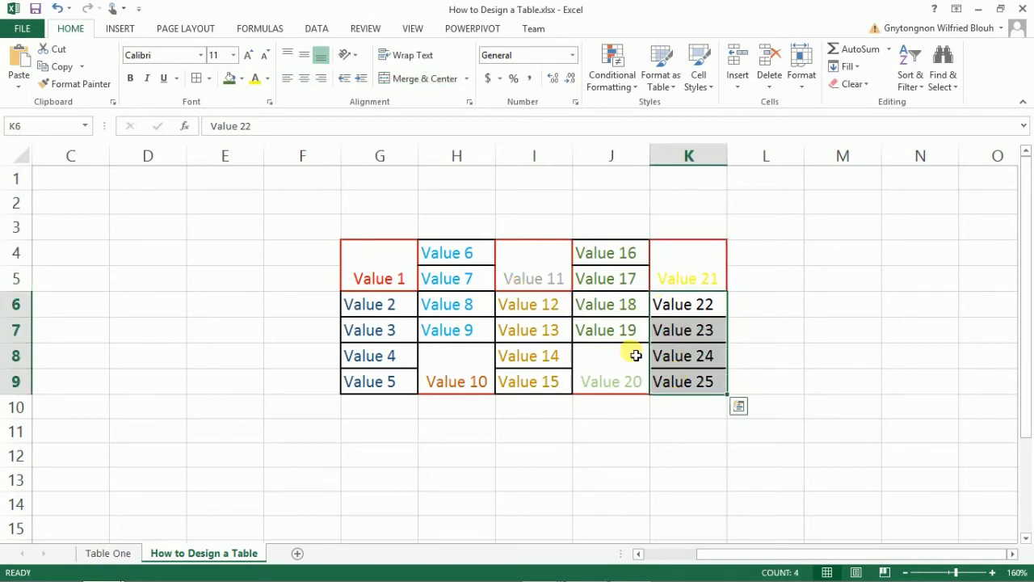
left_click(267, 78)
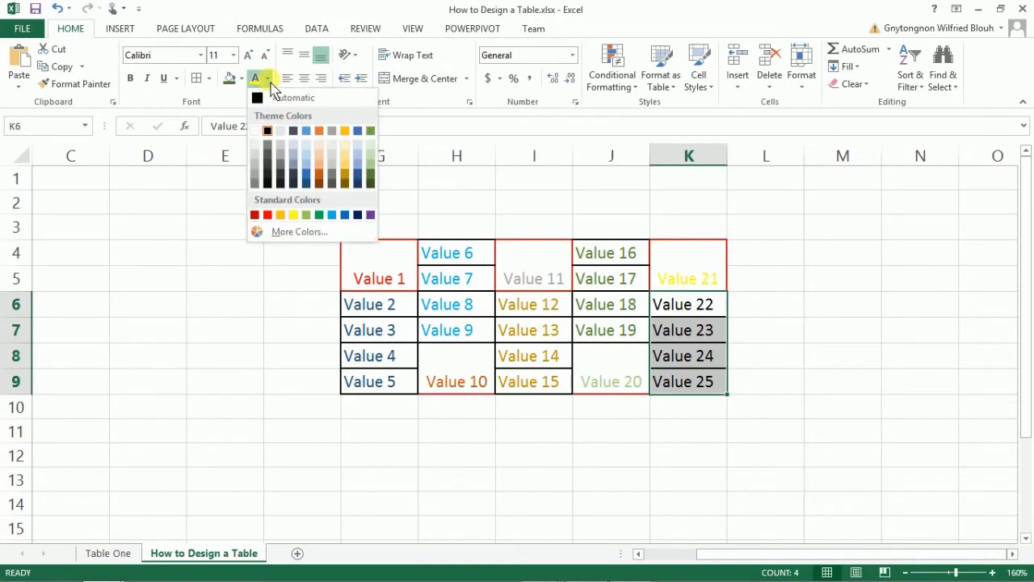
left_click(271, 171)
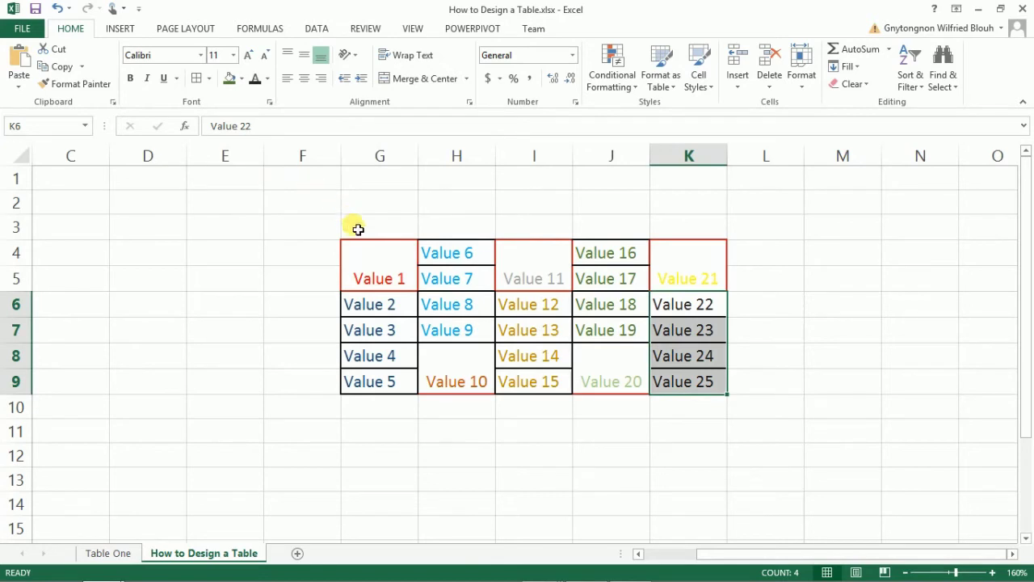
left_click(393, 285)
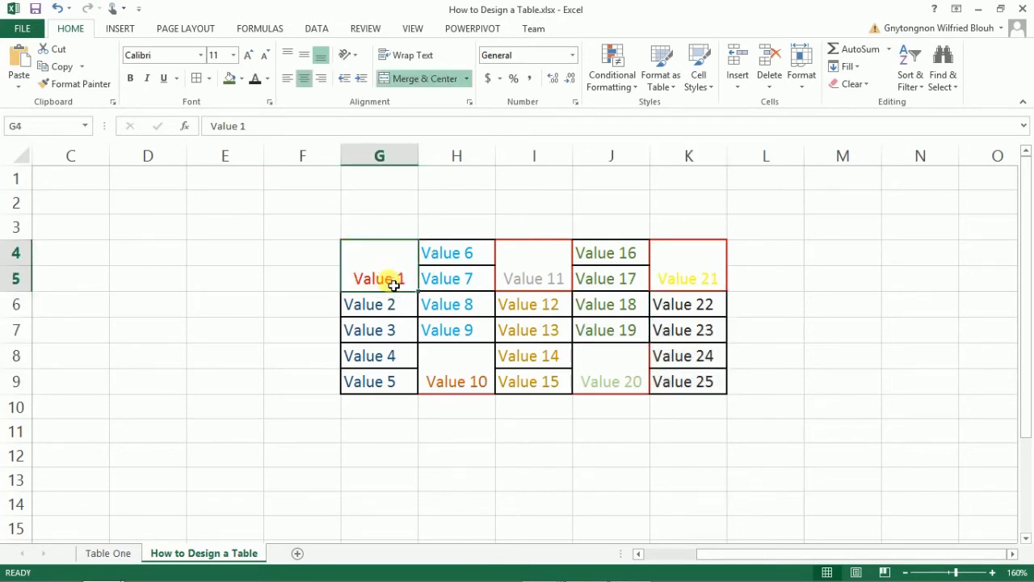
- Underline the Value 1, Value 20, Value 21 and Value 11 labels
left_click(166, 86)
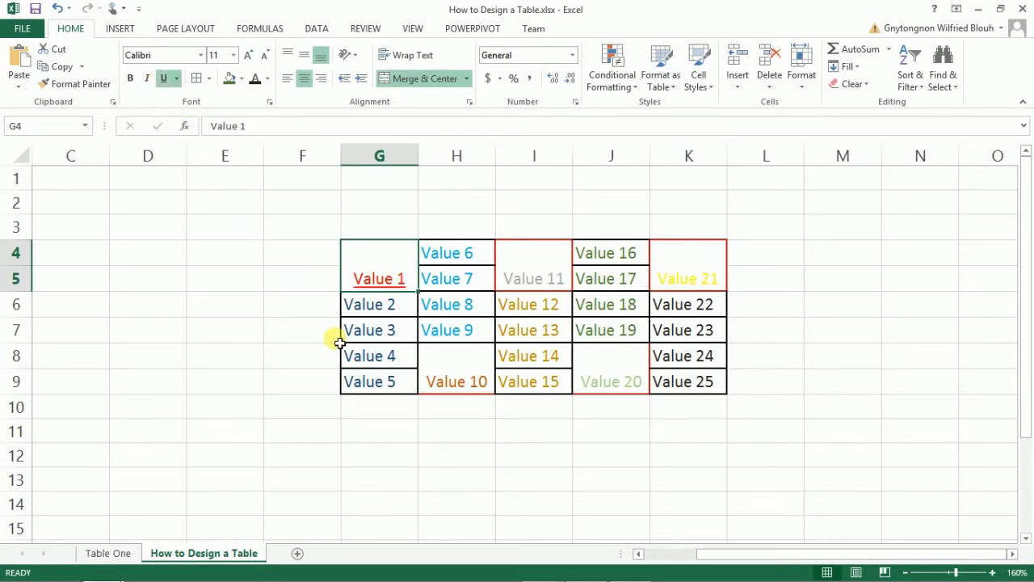
left_click(452, 383)
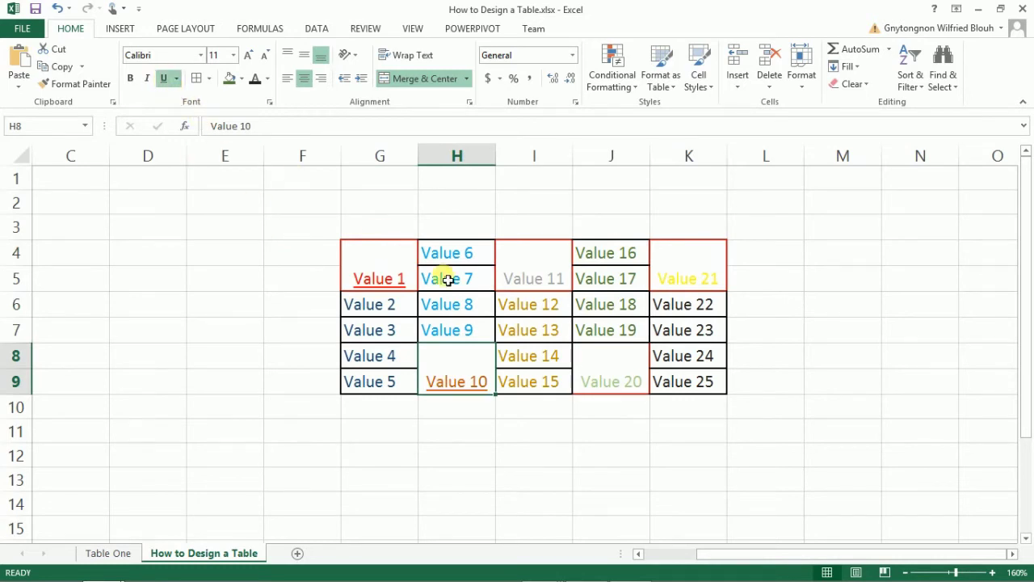
left_click(617, 379)
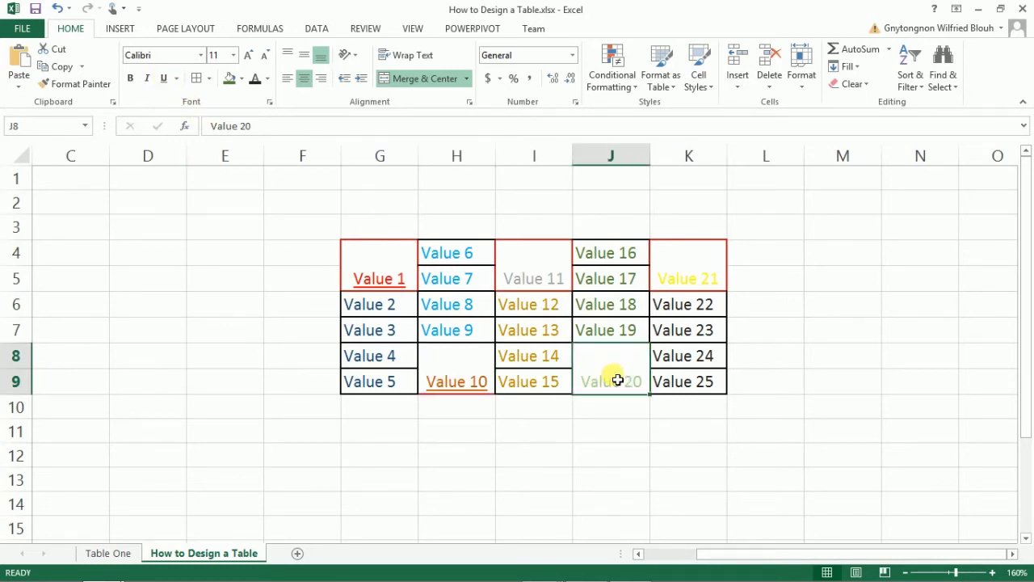
left_click(164, 81)
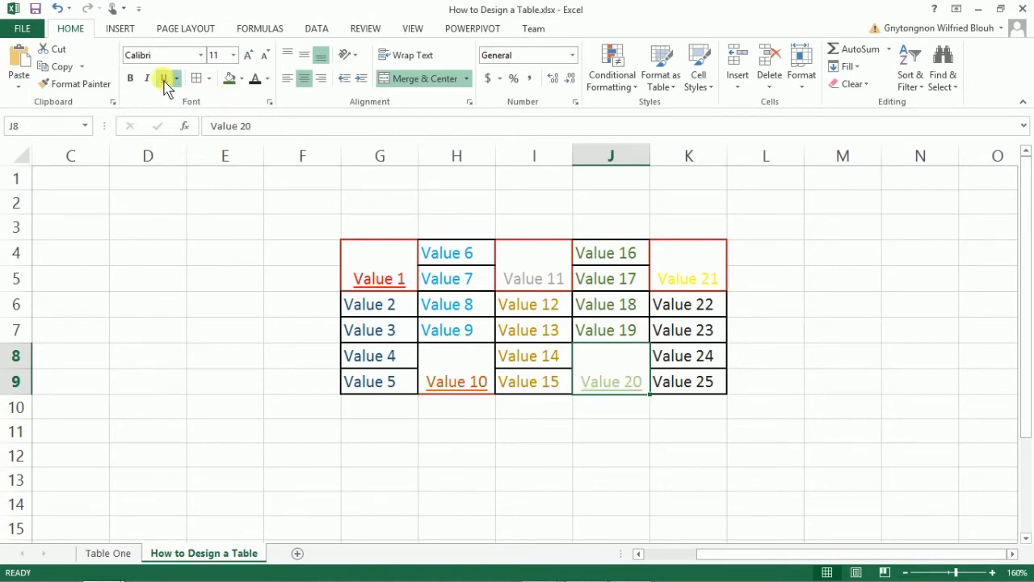
left_click(669, 276)
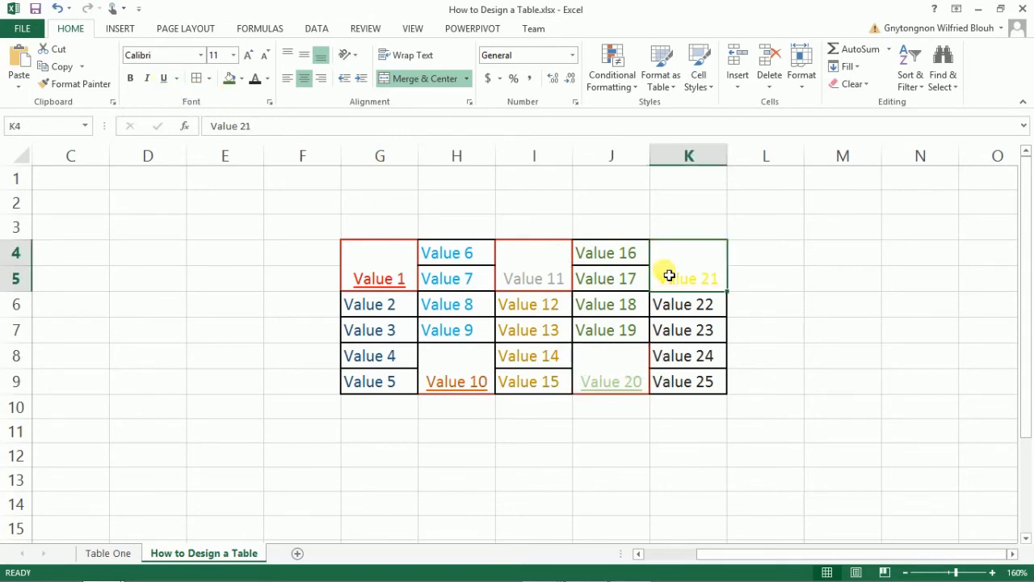
left_click(164, 80)
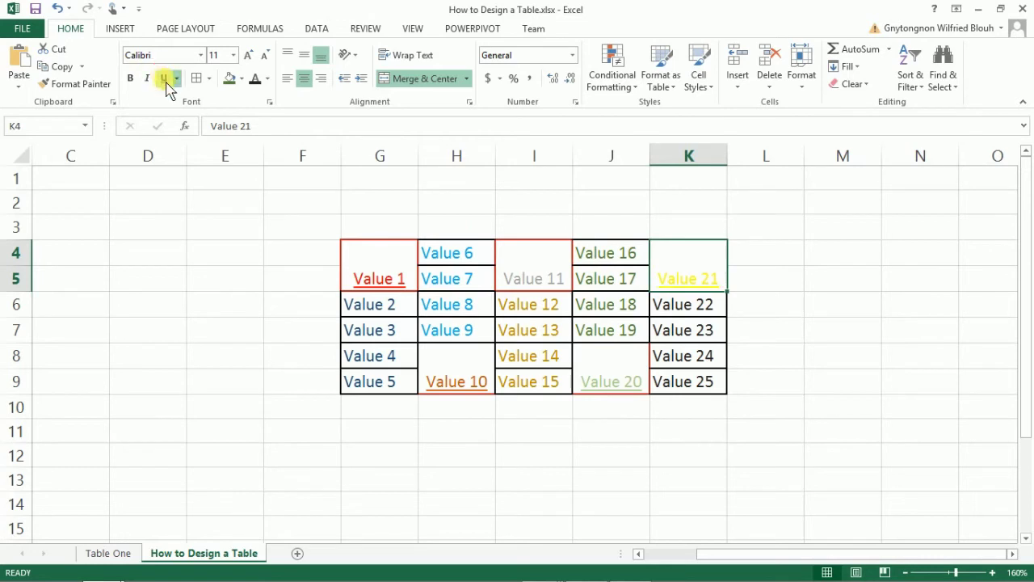
left_click(535, 275)
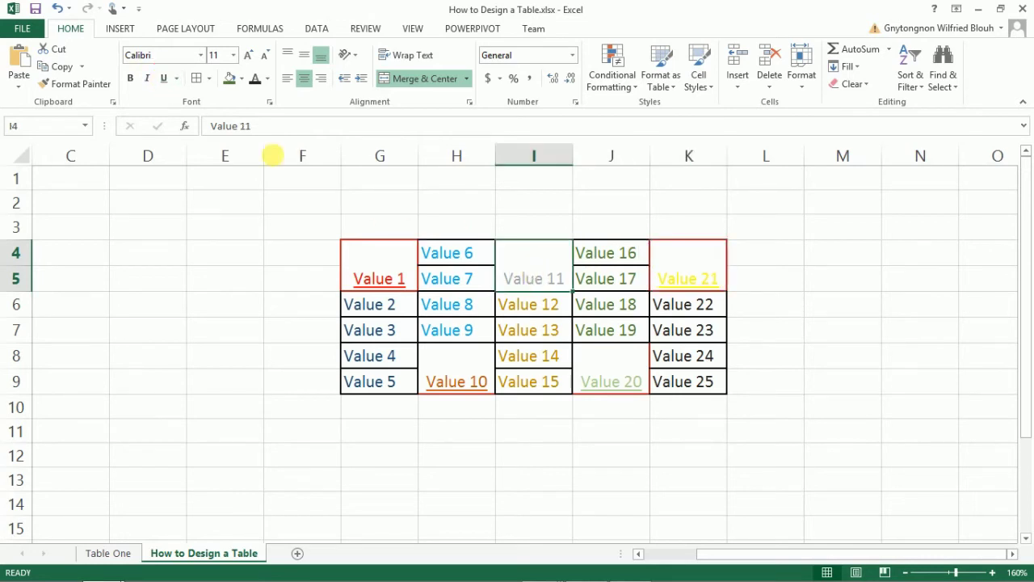
left_click(165, 81)
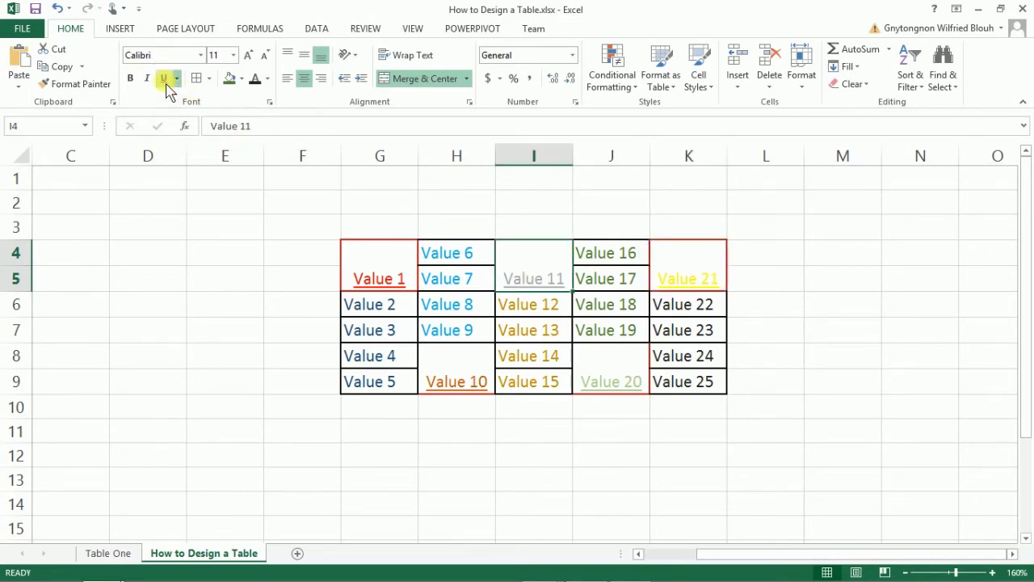
left_click(370, 258)
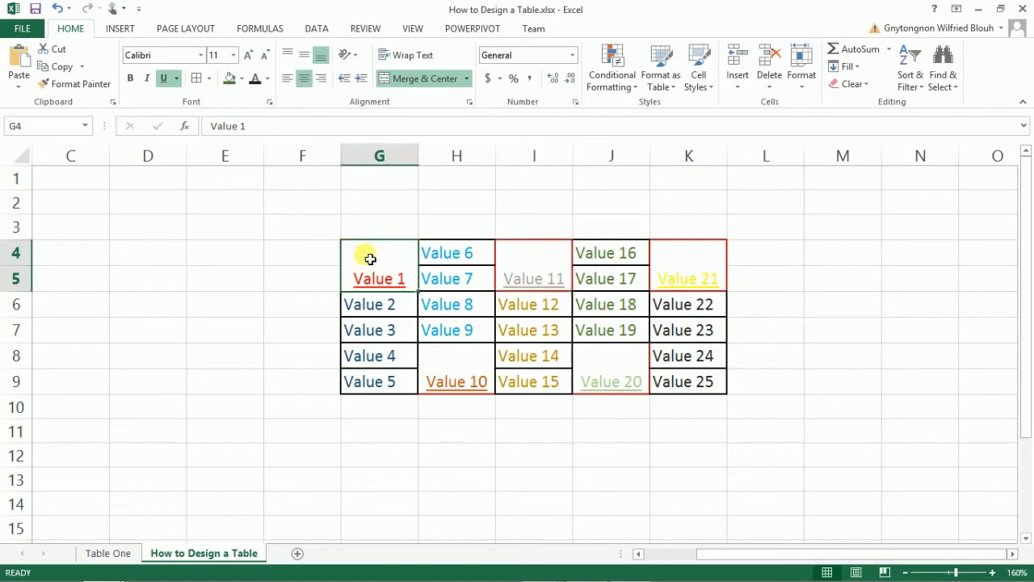
- Fill Value 1 blue and Values 2–5 blue-gray in column G
left_click(241, 80)
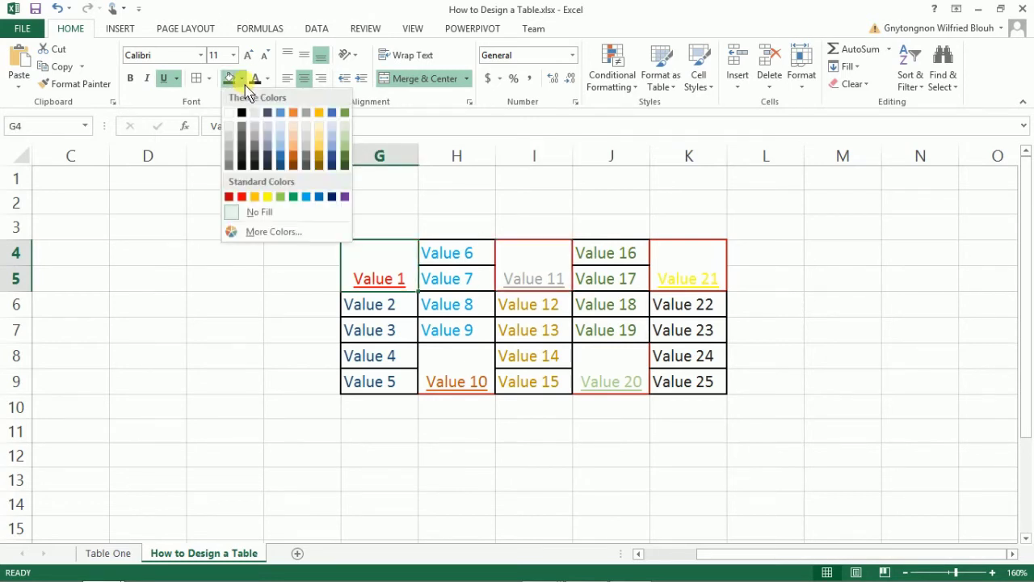
left_click(307, 199)
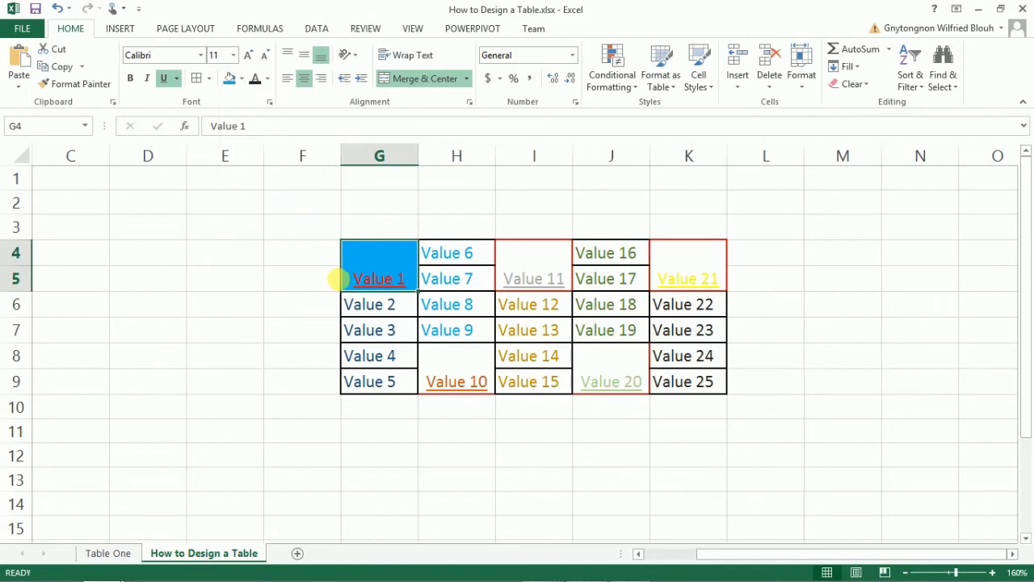
left_click(370, 309)
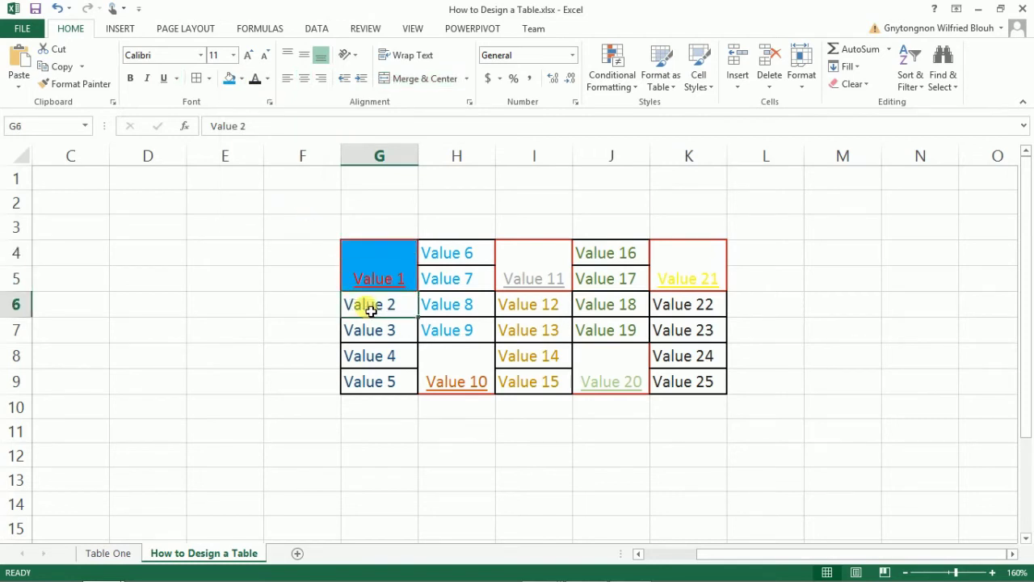
left_click_drag(370, 309, 376, 383)
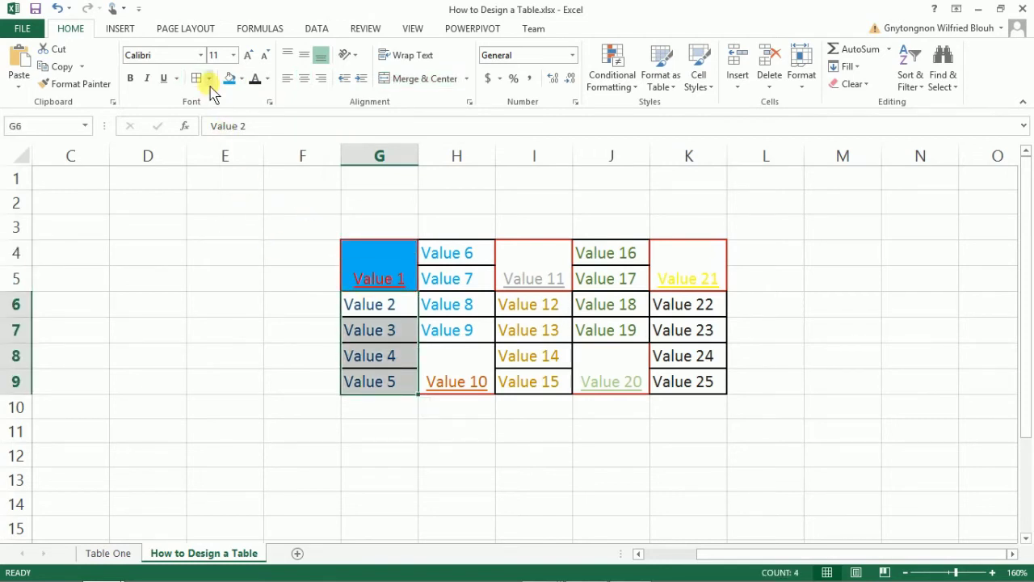
left_click(241, 80)
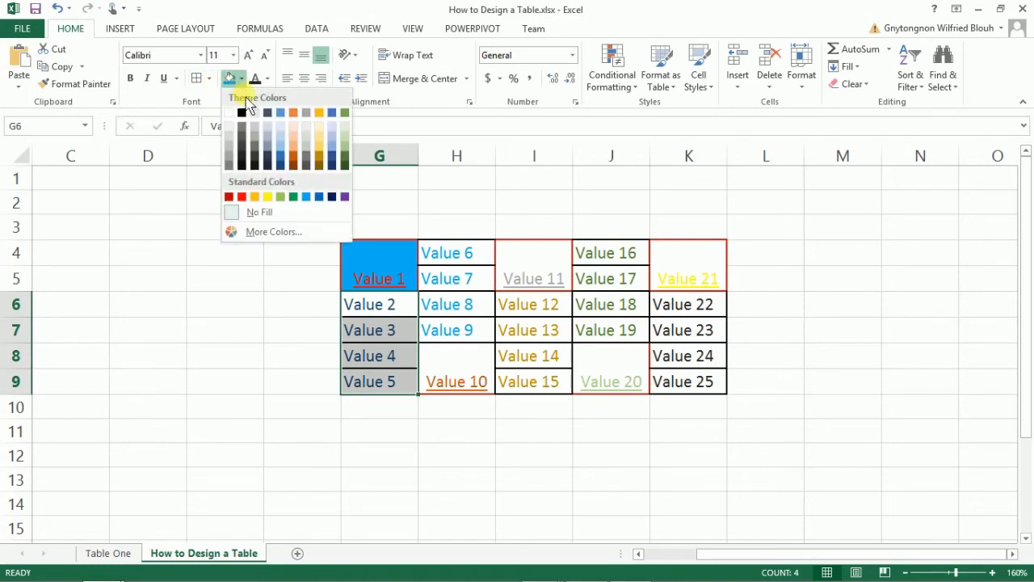
left_click(272, 148)
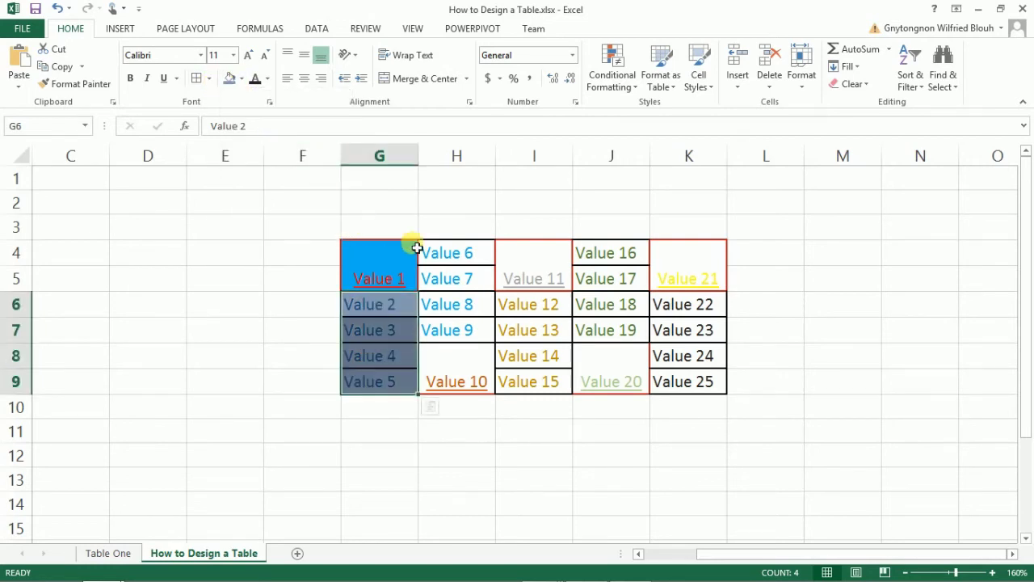
- Fill Values 6–9 with light gold
left_click(451, 260)
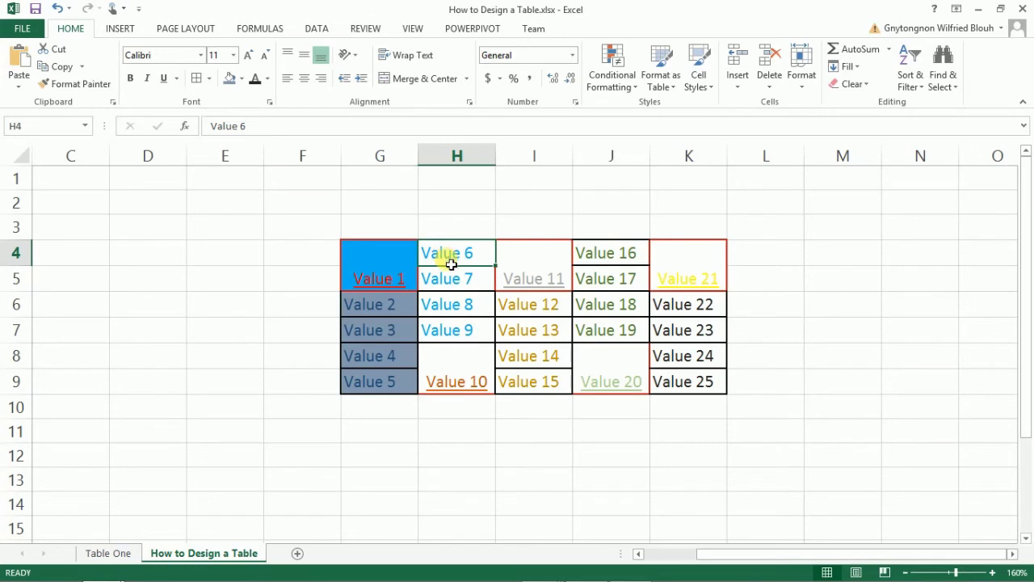
left_click_drag(451, 264, 457, 327)
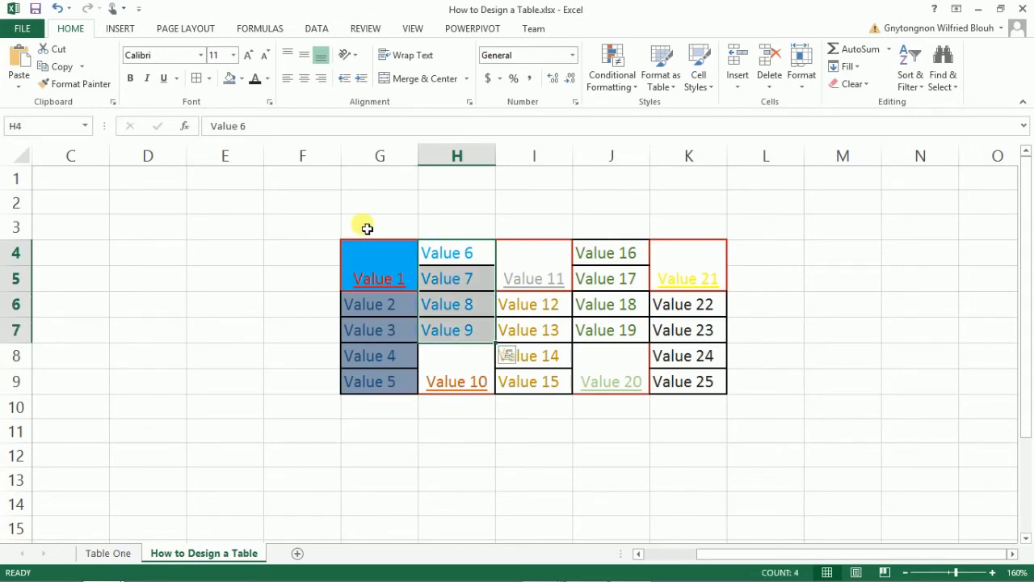
left_click(241, 78)
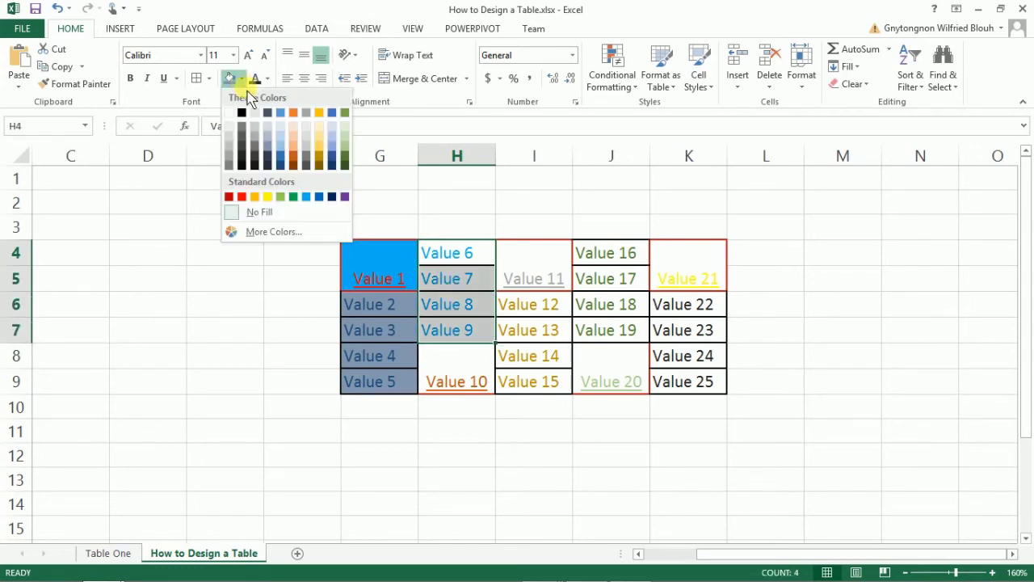
left_click(328, 155)
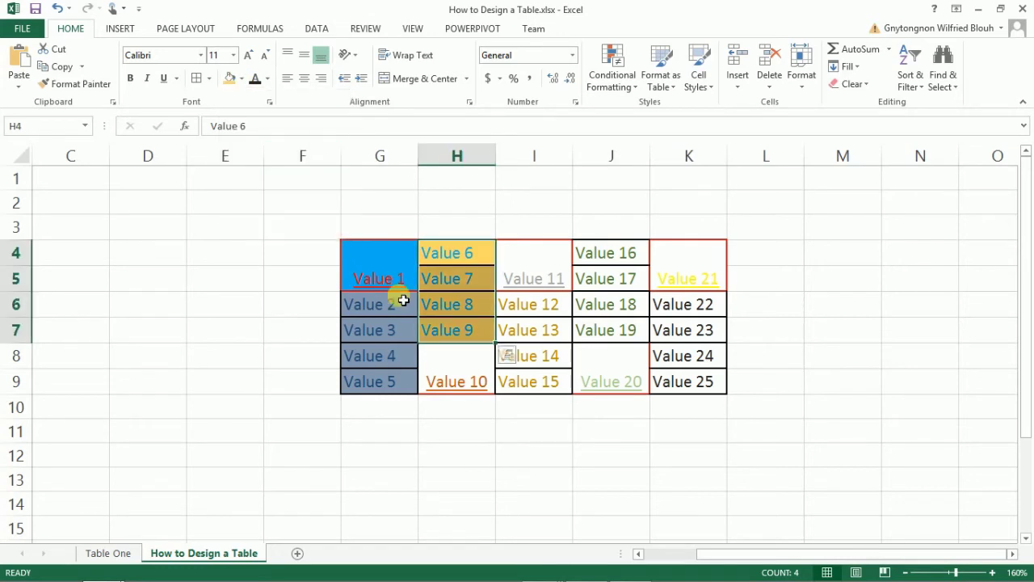
- Fill Value 11 light grey and Values 12–15 light lavender
left_click(529, 284)
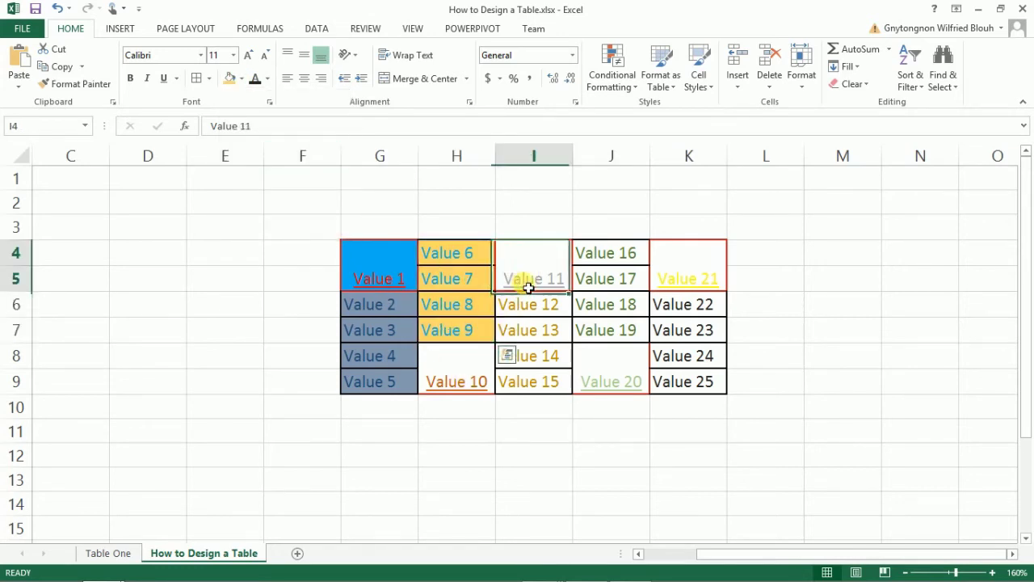
left_click(242, 78)
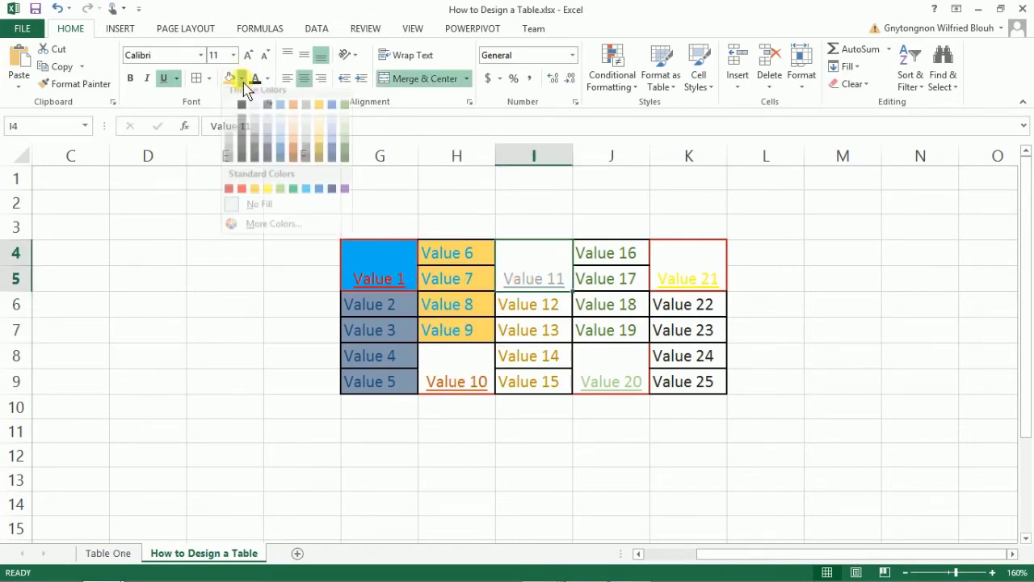
left_click(306, 126)
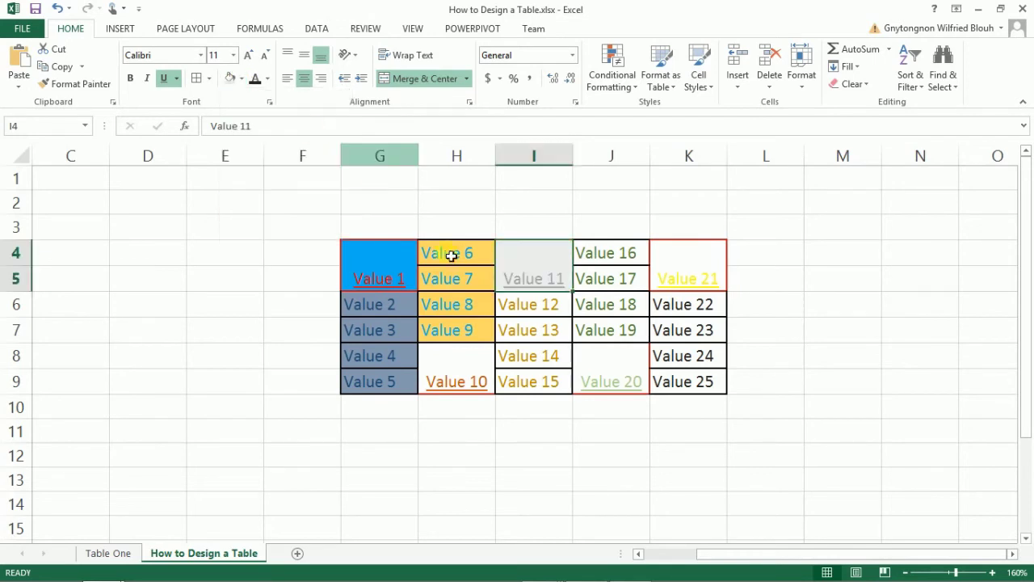
left_click_drag(524, 313, 526, 381)
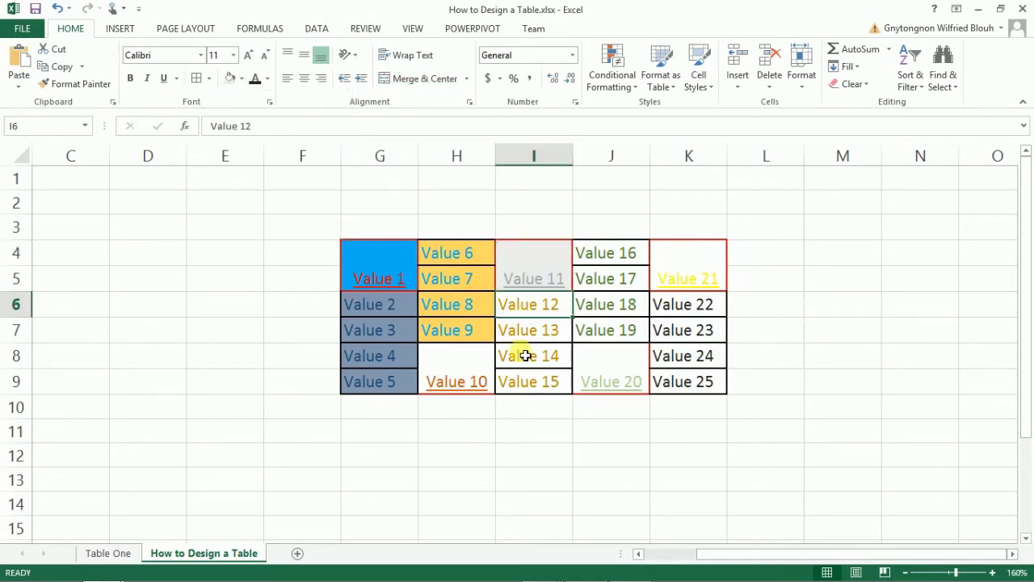
left_click(242, 80)
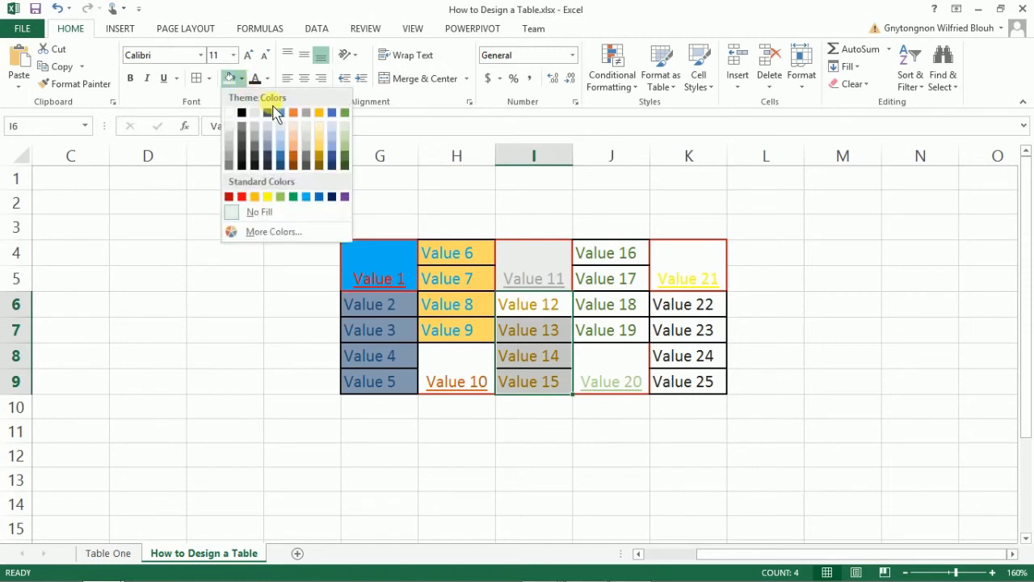
left_click(335, 130)
- Fill Values 16–19 orange and Value 20 red
left_click(607, 264)
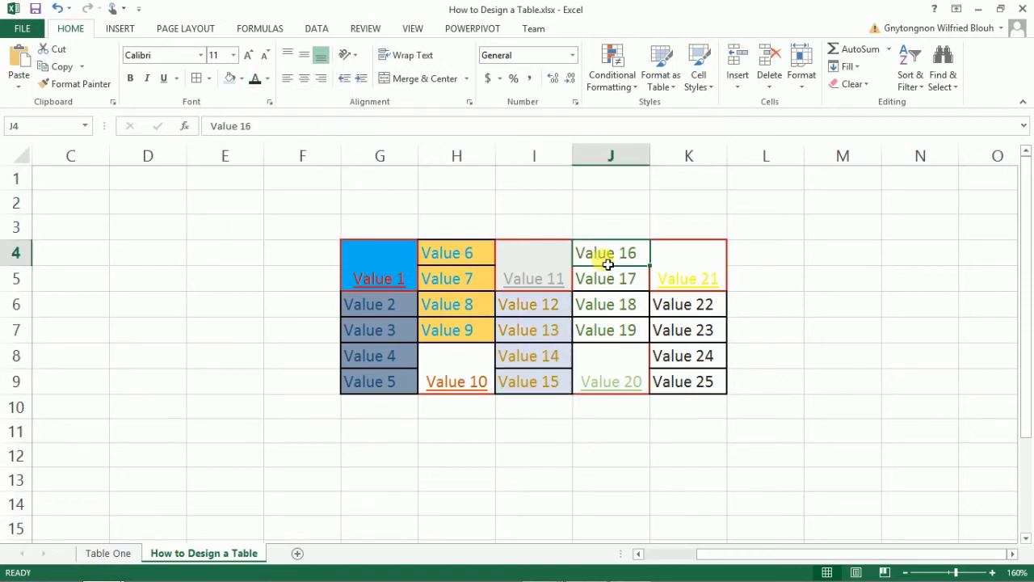
left_click_drag(607, 267, 607, 323)
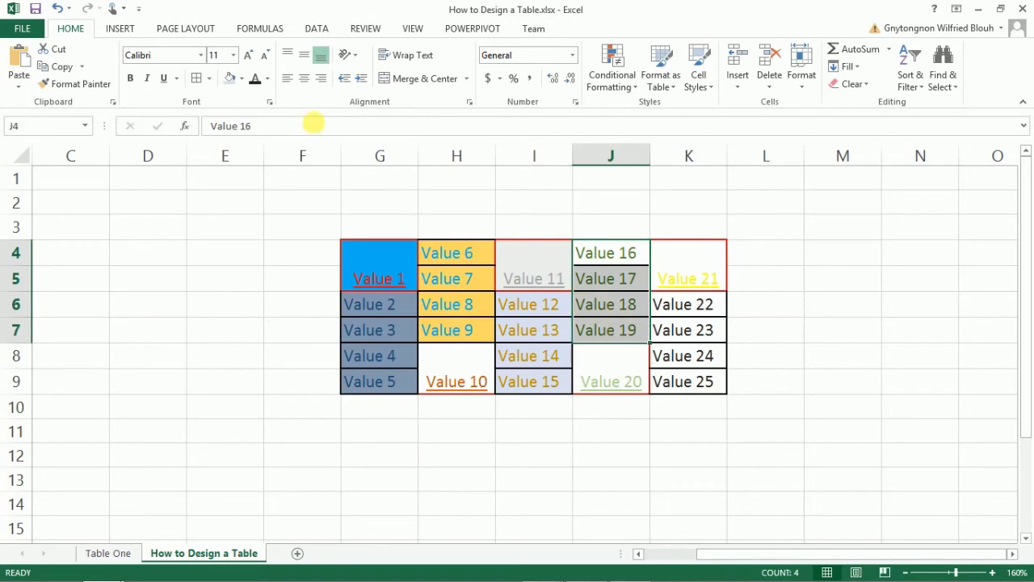
left_click(240, 79)
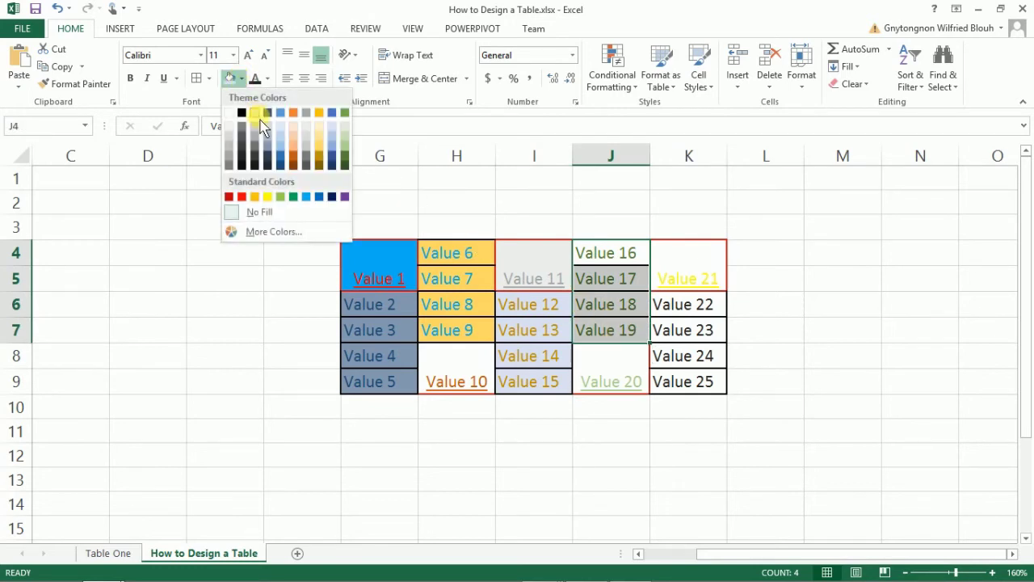
left_click(290, 114)
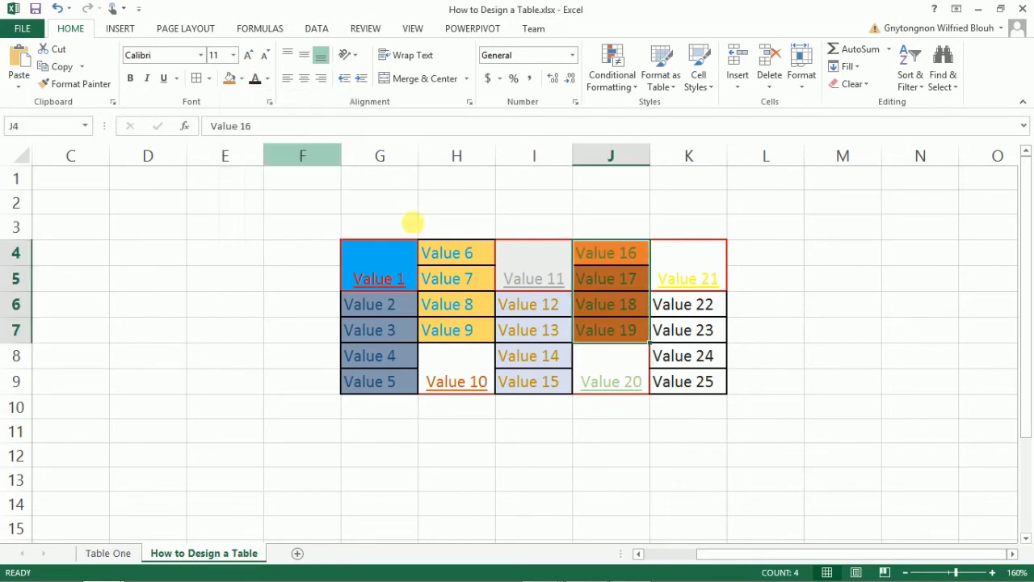
left_click(606, 374)
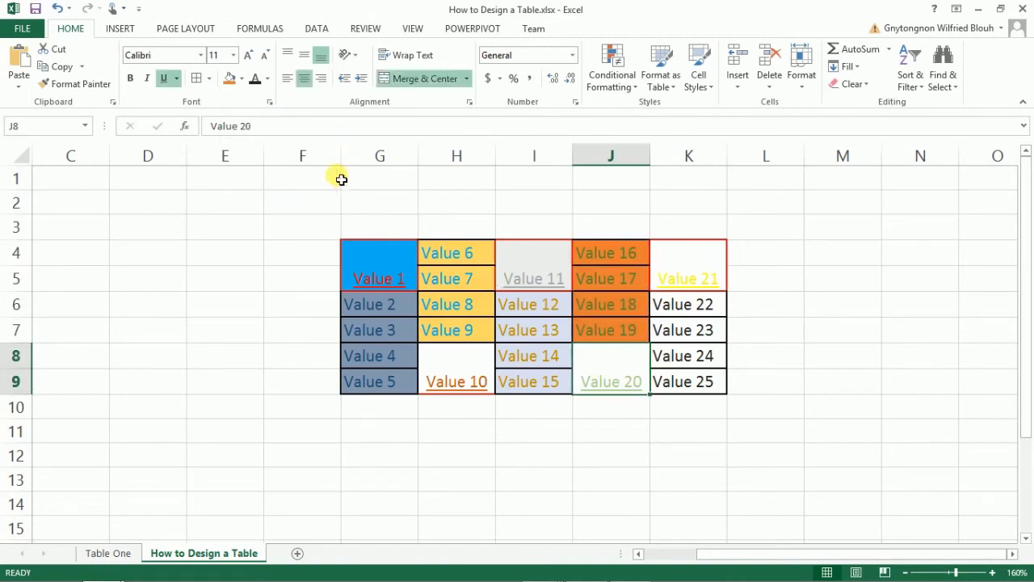
left_click(241, 79)
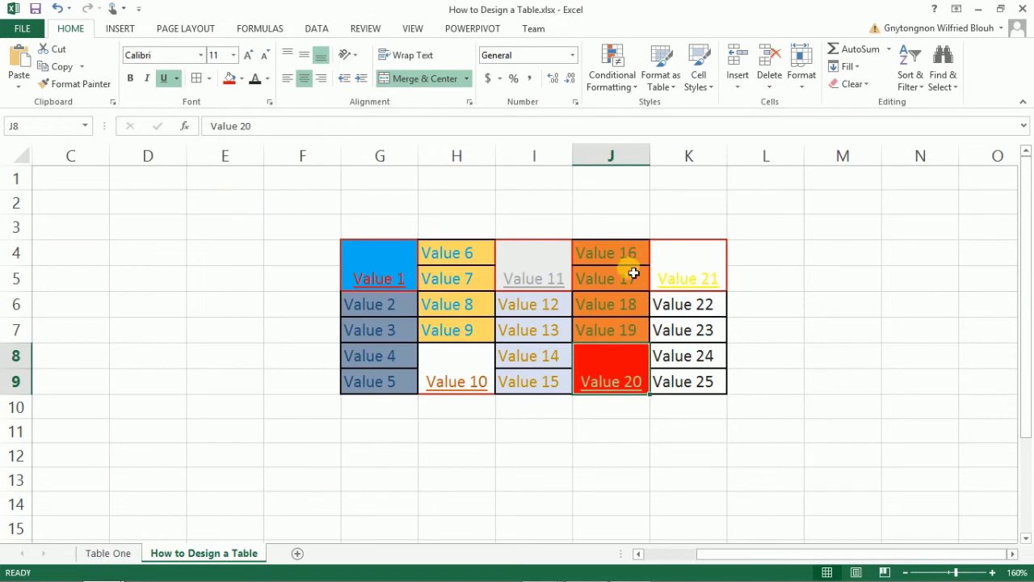
- Fill Value 21 light blue and Values 22–25 dark gold, then deselect the table
left_click(684, 273)
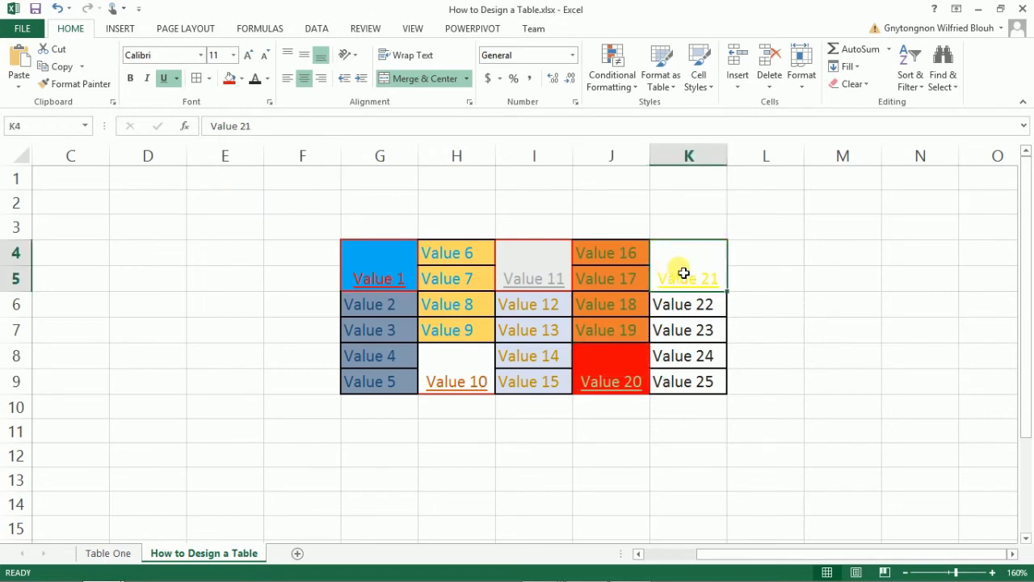
left_click(242, 80)
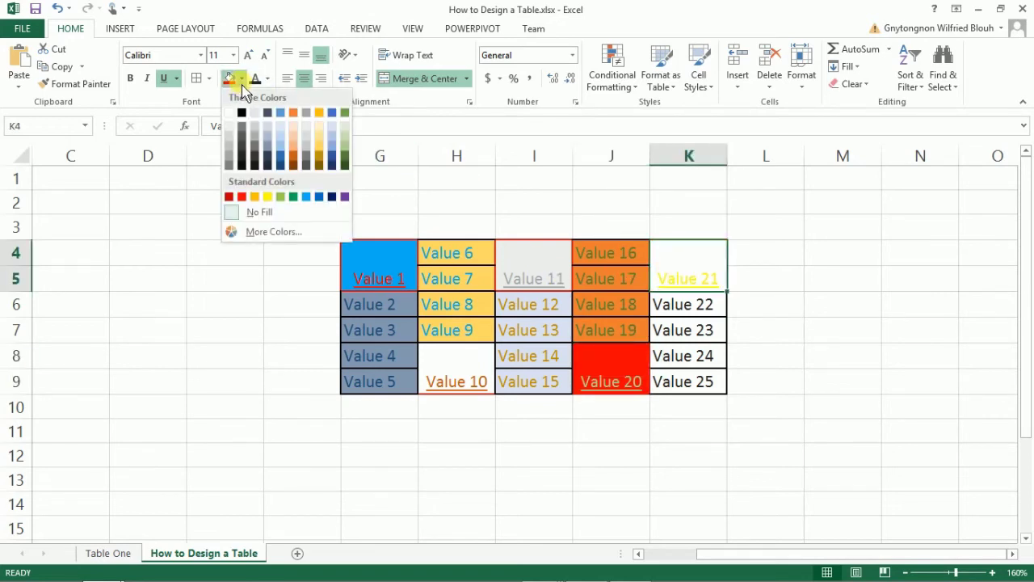
left_click(335, 143)
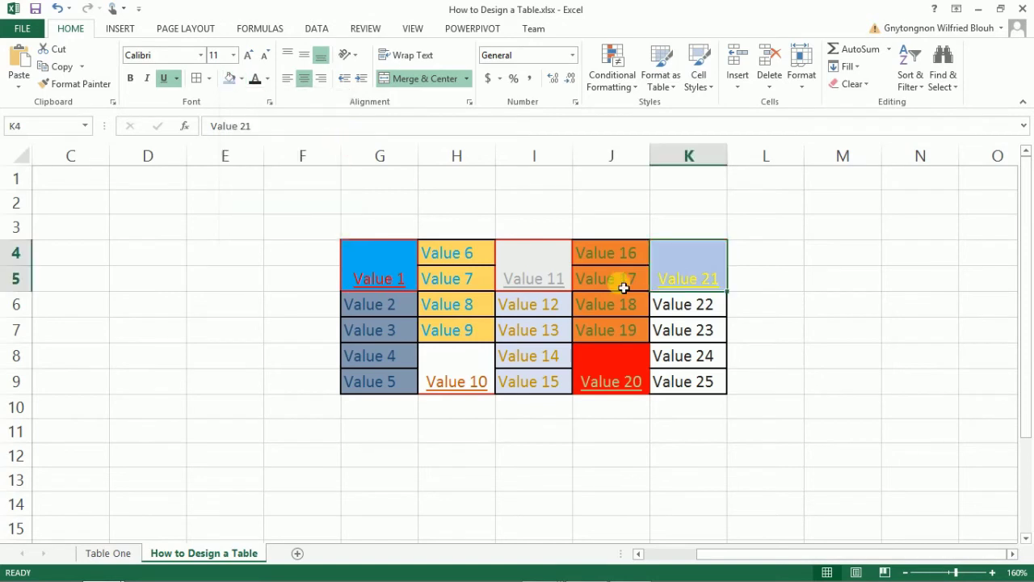
left_click_drag(697, 315, 696, 382)
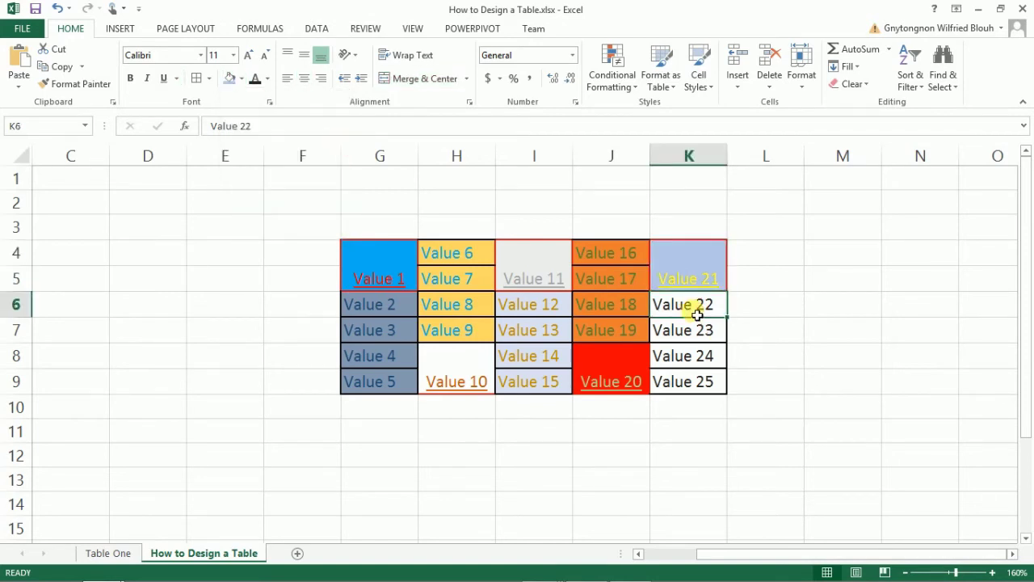
left_click(241, 80)
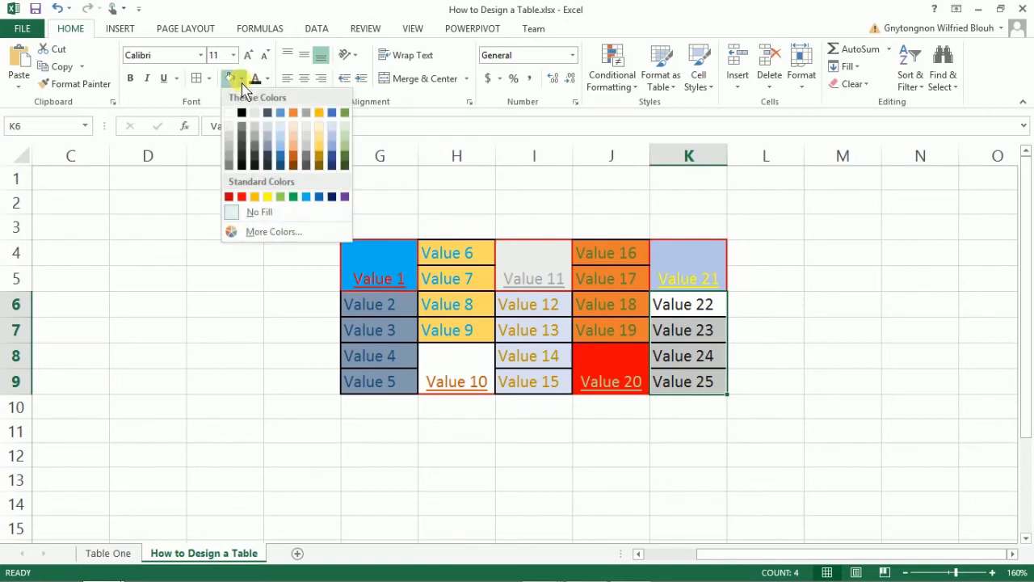
left_click(318, 168)
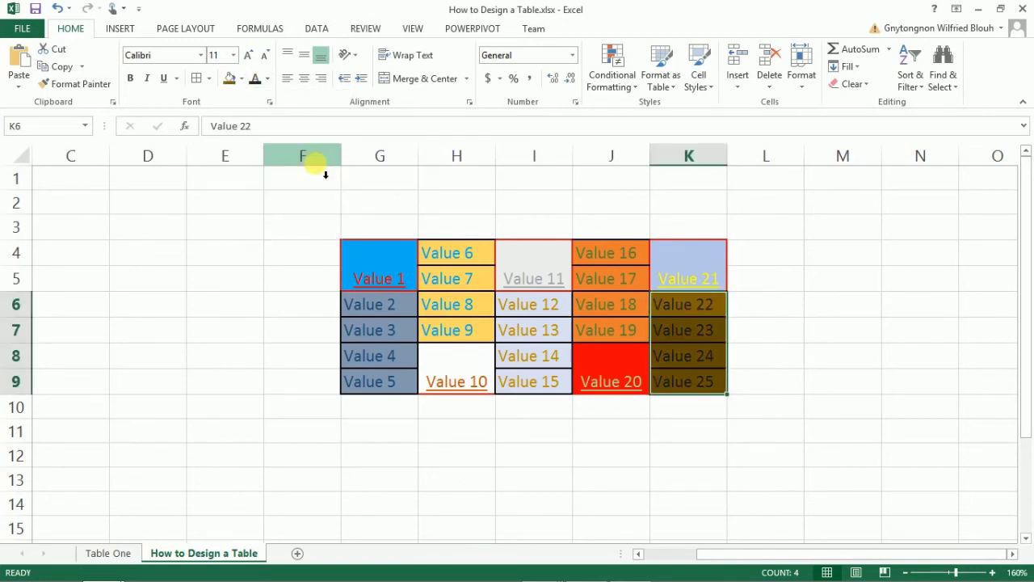
left_click(559, 440)
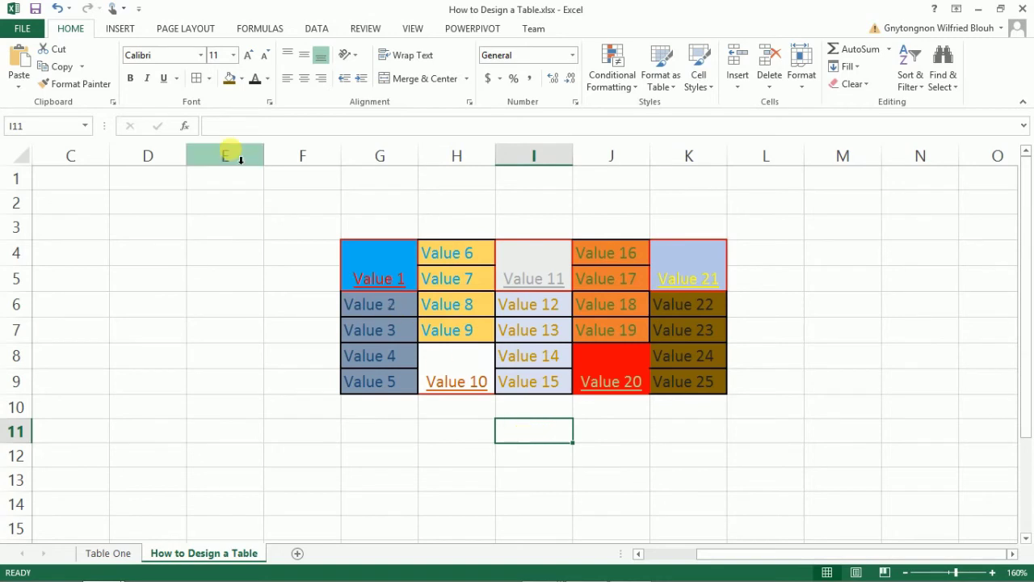
- Insert a Rectangle shape stretching from G2 to K3 above the table
left_click(121, 29)
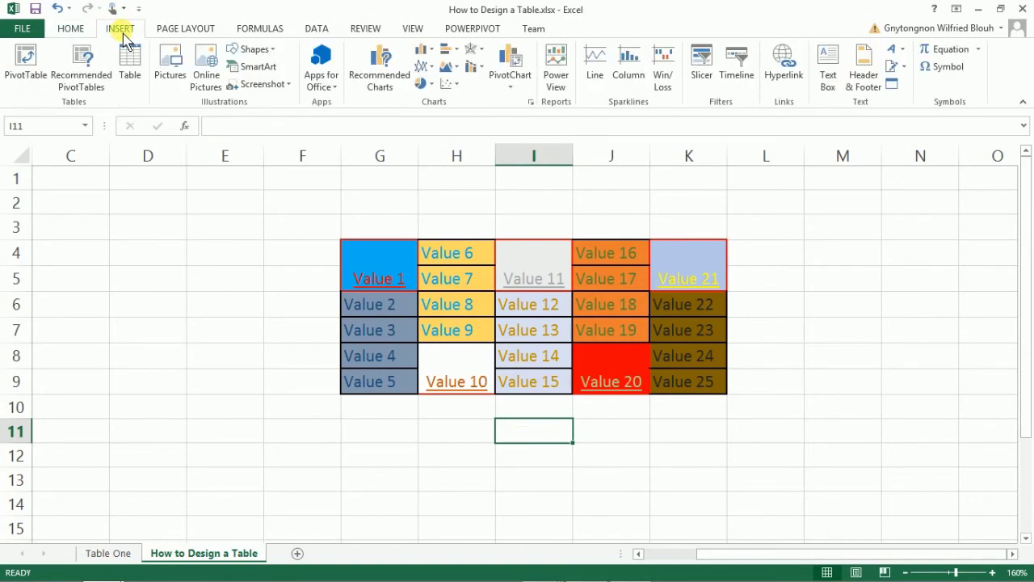
left_click(270, 52)
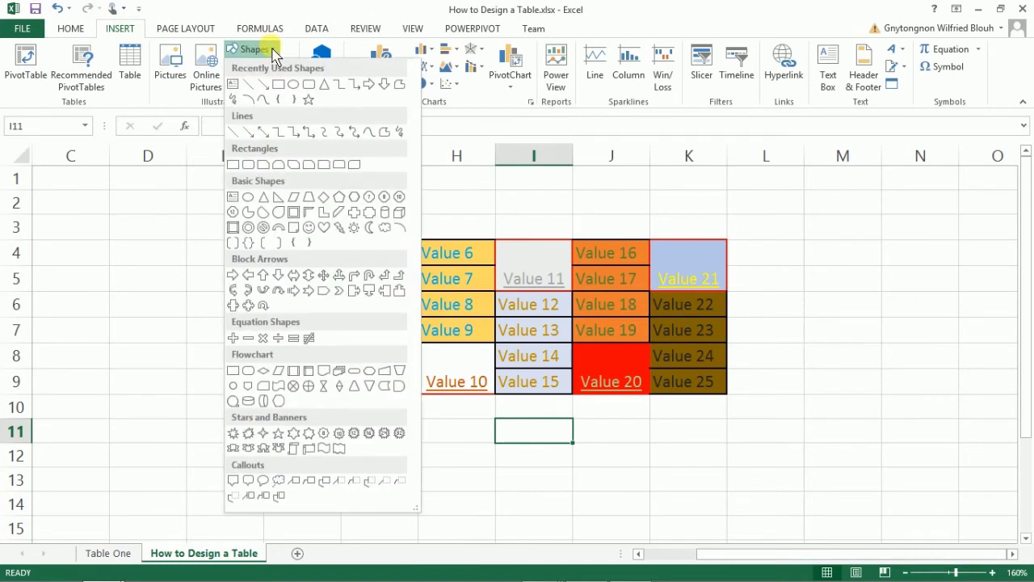
left_click(279, 88)
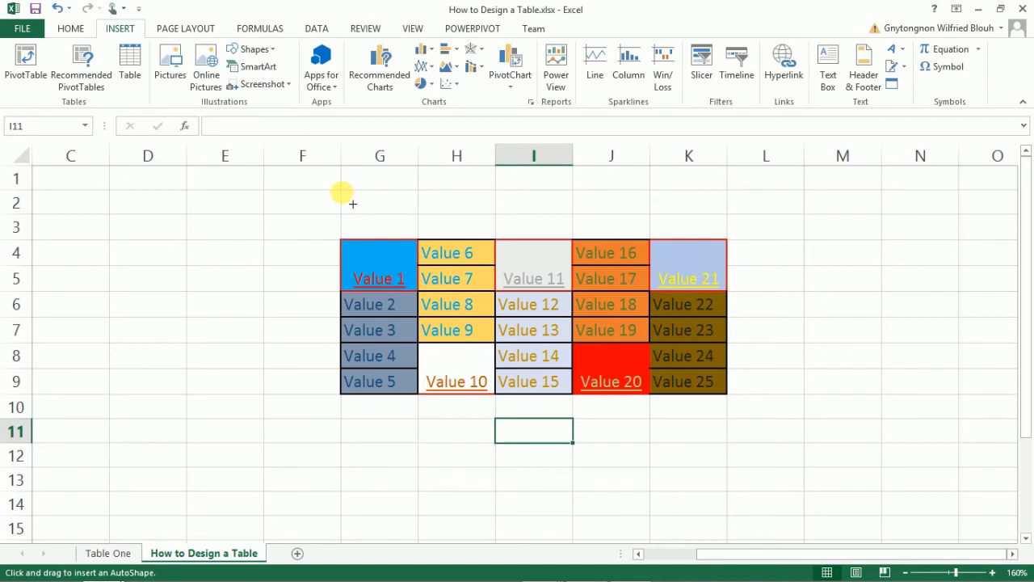
left_click_drag(342, 192, 624, 225)
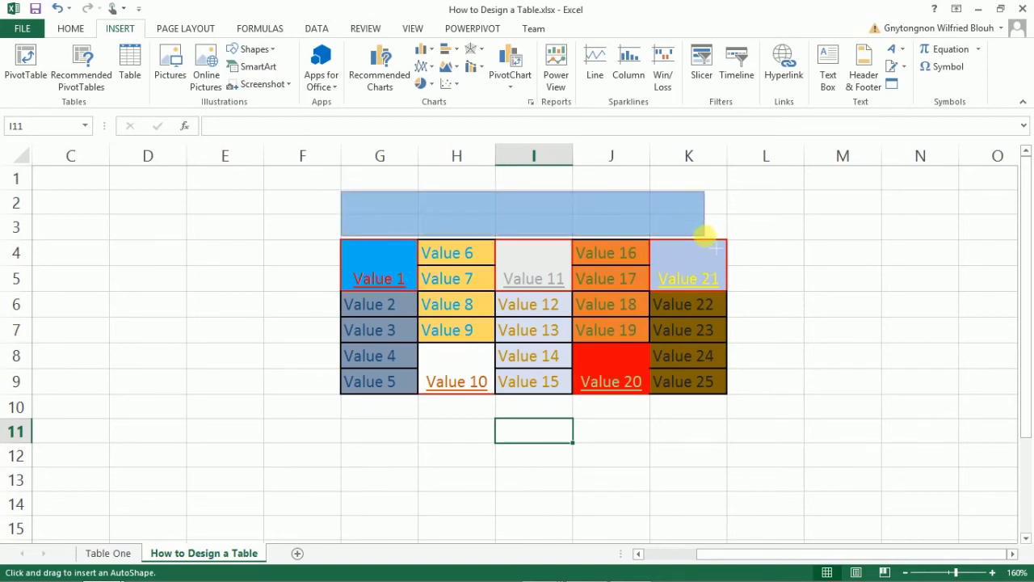
left_click_drag(625, 225, 727, 237)
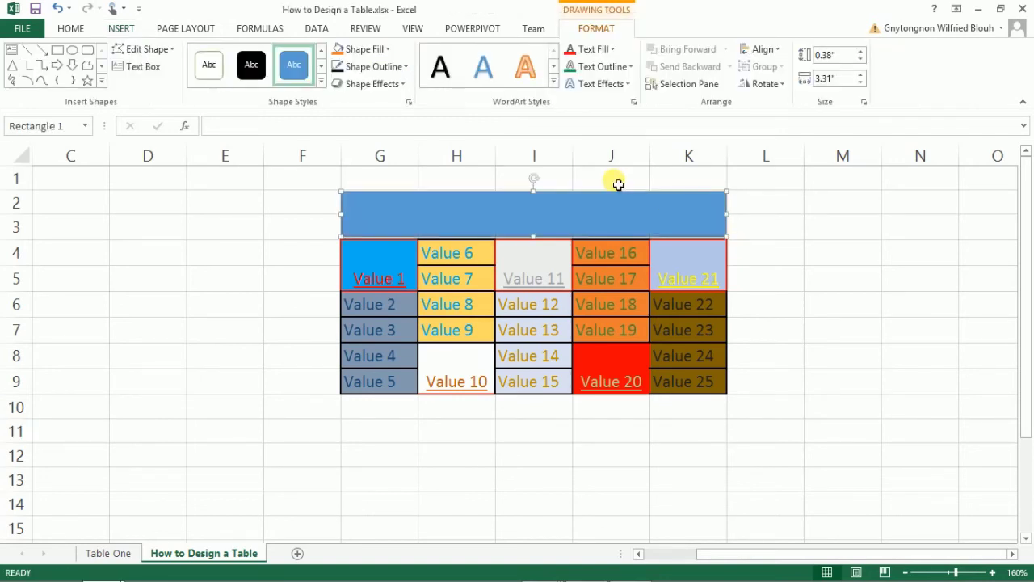
- Apply a green shape style and enter the title '* Designing a Table in Excel *'
left_click(320, 82)
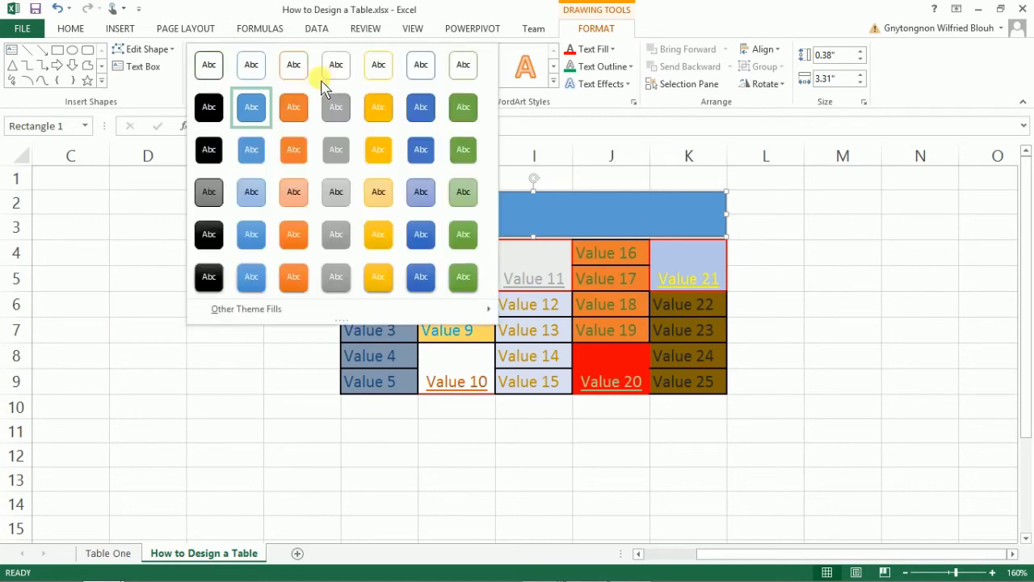
left_click(464, 195)
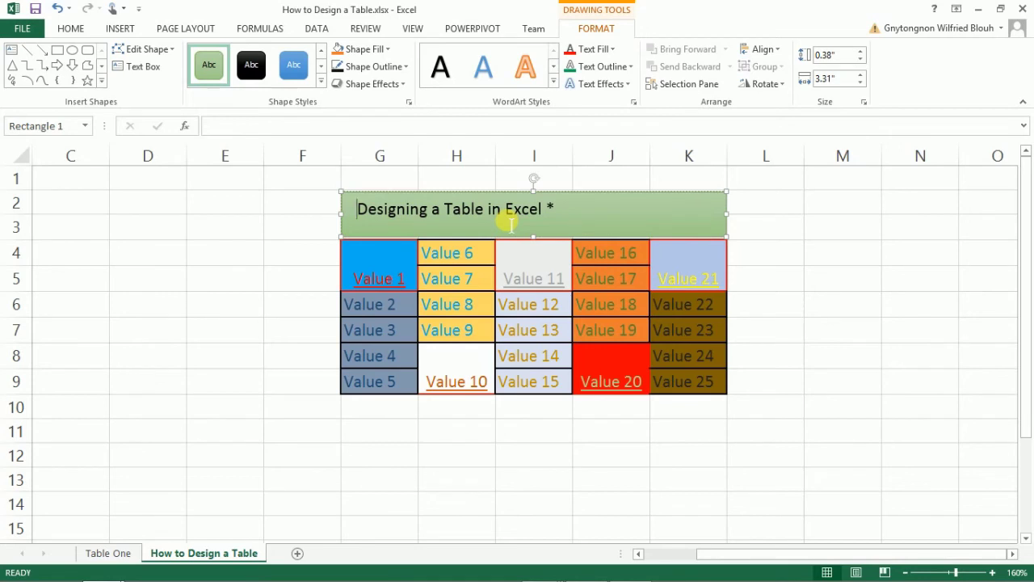
type("*")
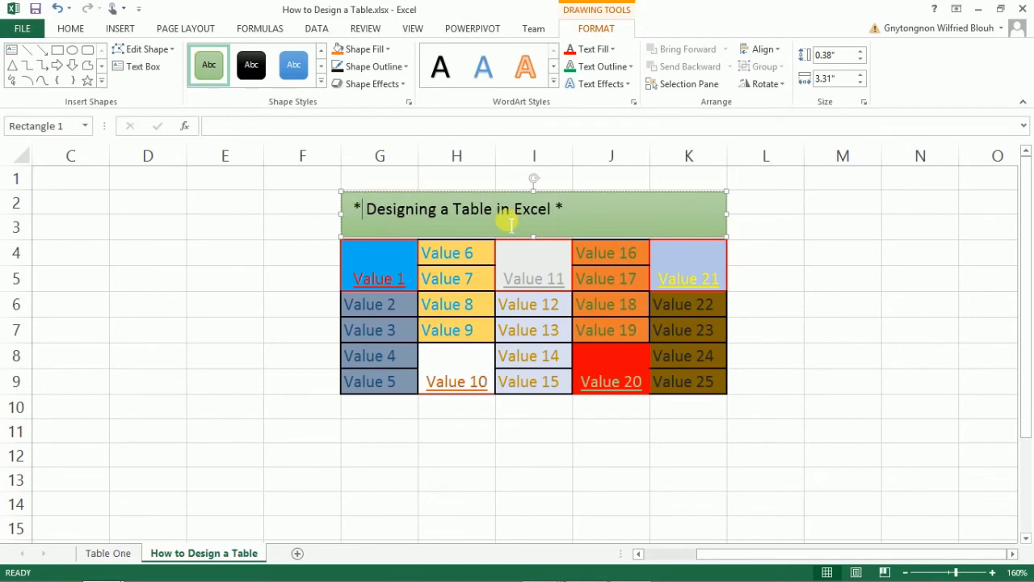
triple_click(461, 212)
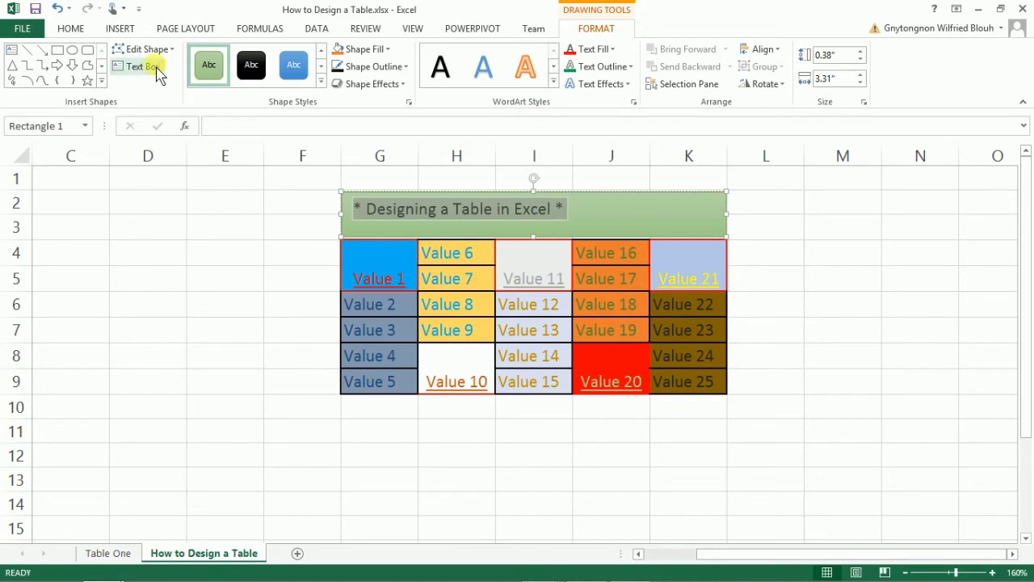
- Centre the title horizontally and vertically inside the rectangle
left_click(71, 31)
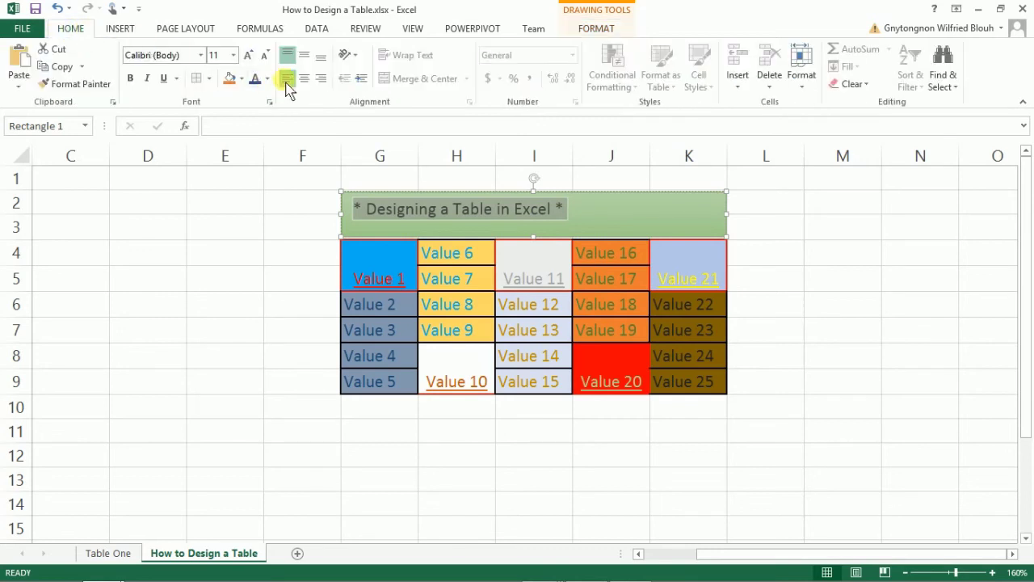
left_click(301, 81)
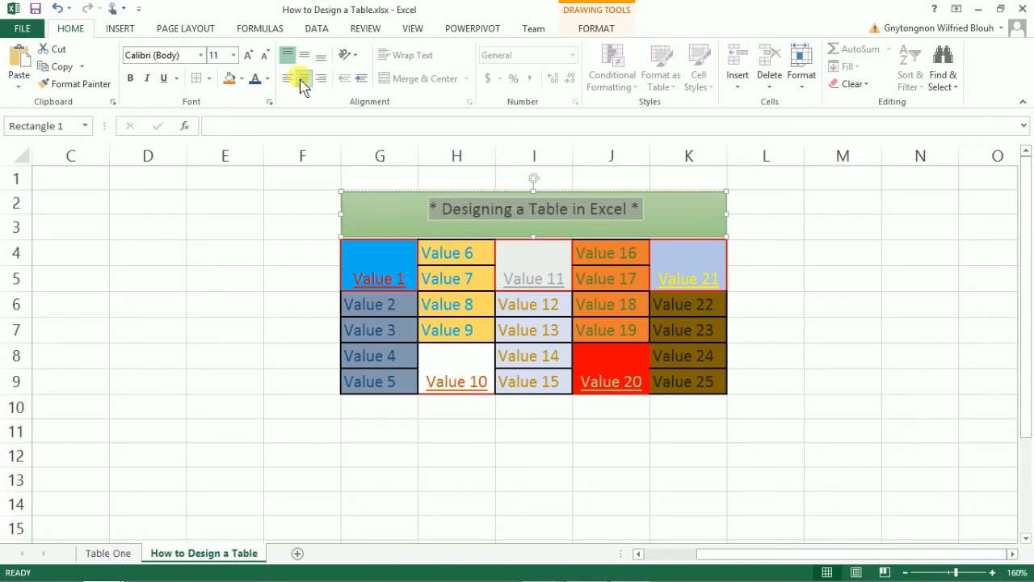
left_click(304, 57)
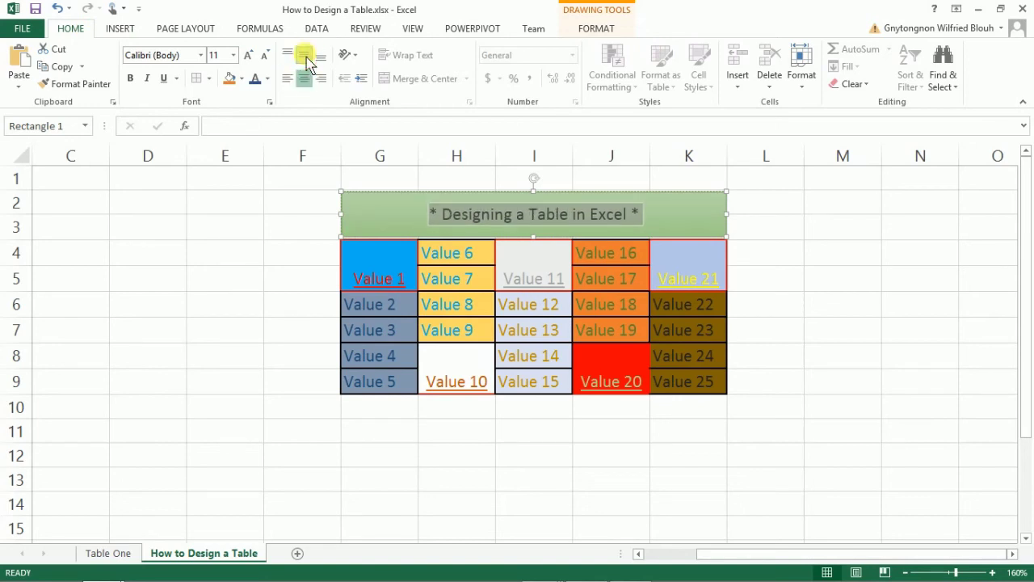
- Set the title's text fill colour to dark blue
left_click(599, 32)
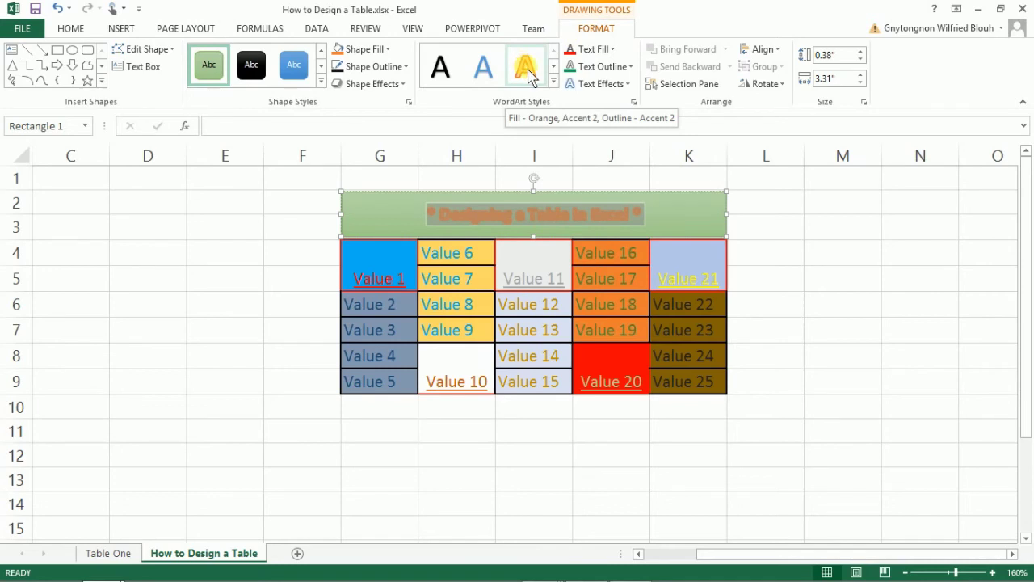
left_click(612, 49)
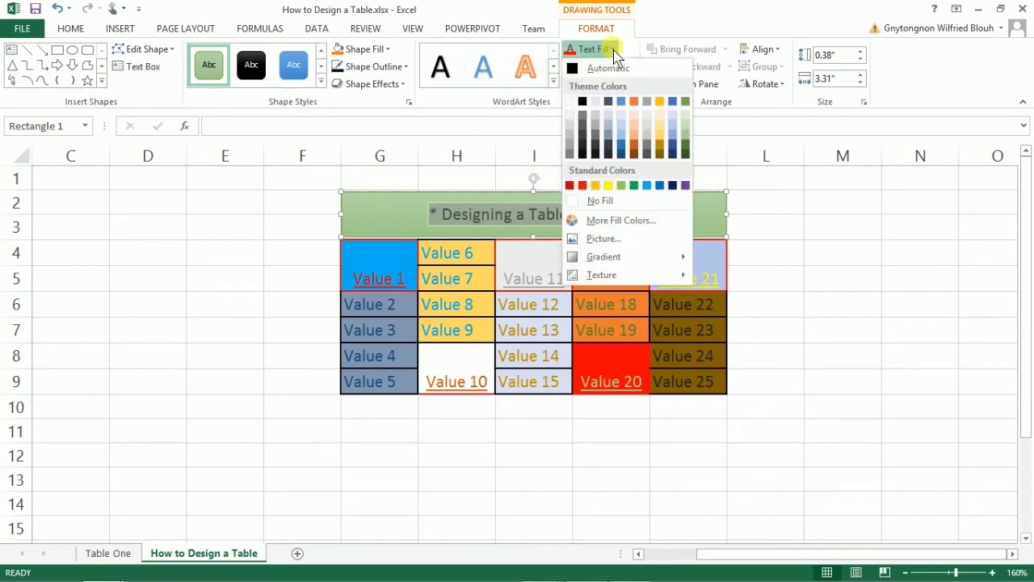
left_click(627, 160)
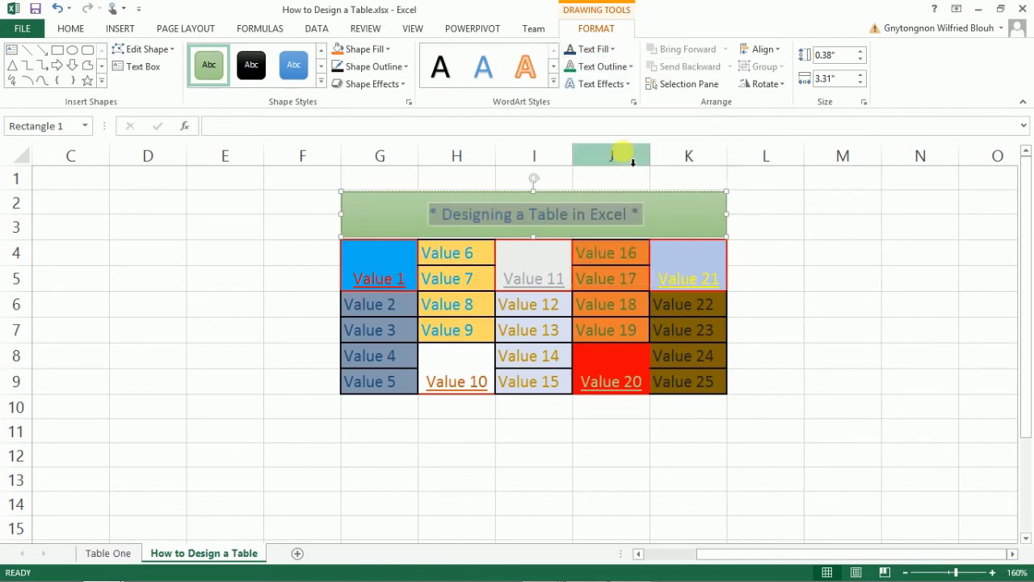
left_click(71, 31)
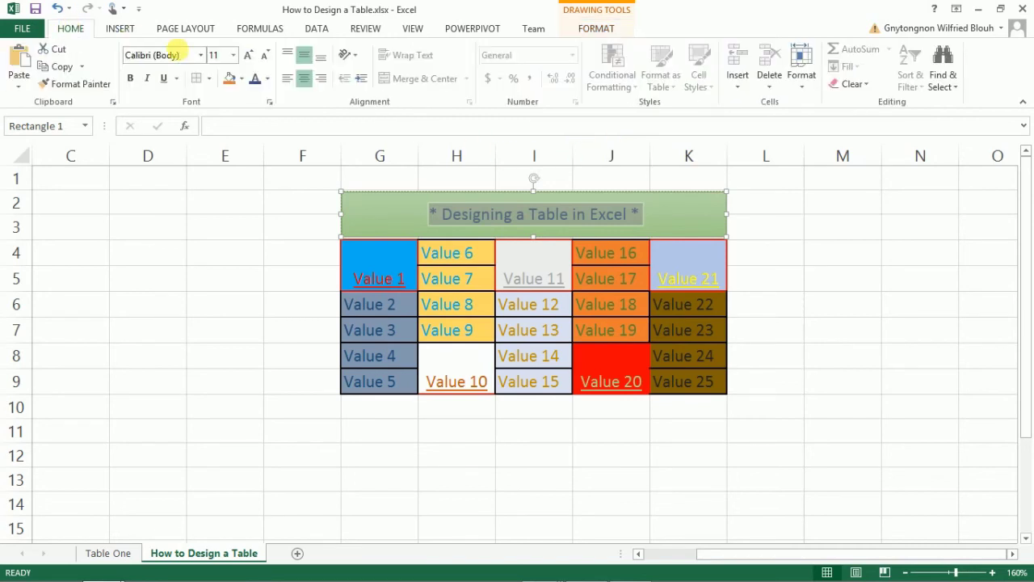
left_click(234, 57)
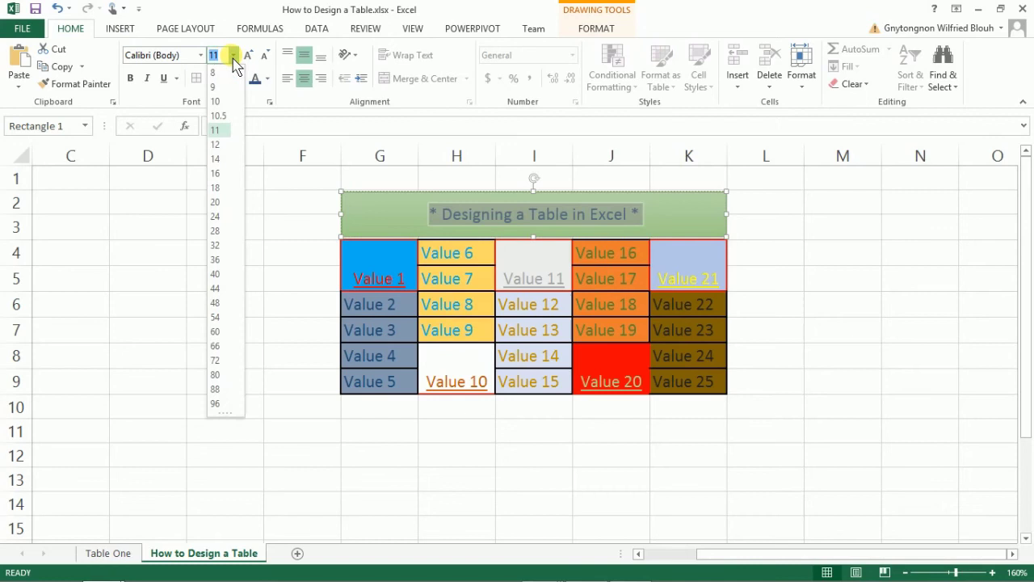
- Set the title font size to 16 and give it a new text fill colour
left_click(216, 174)
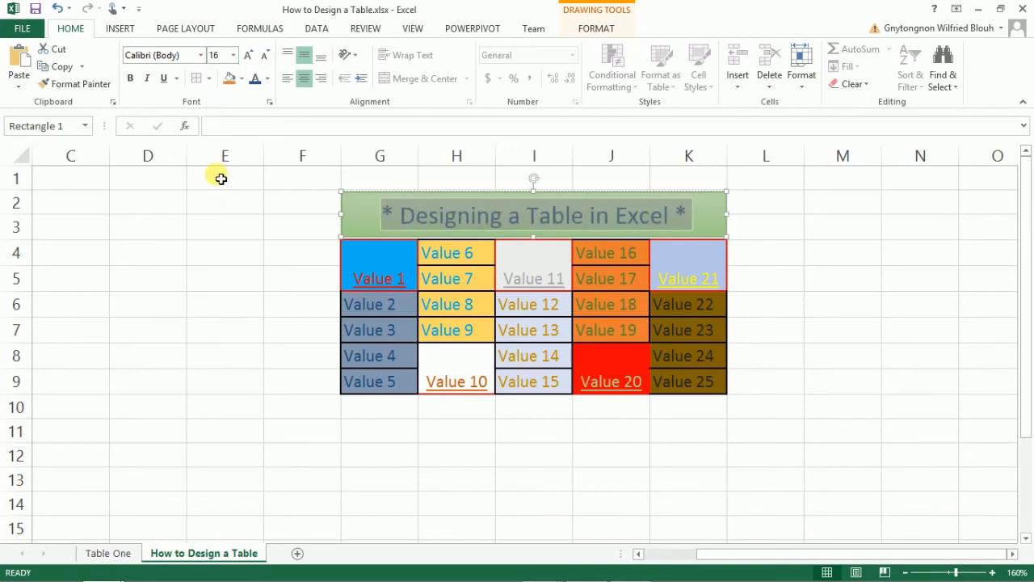
left_click(602, 29)
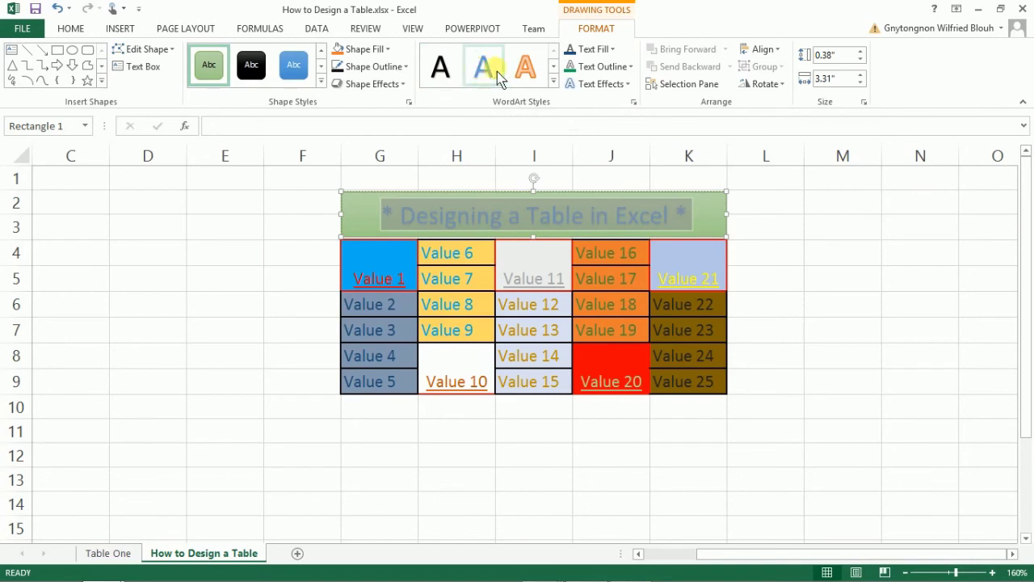
left_click(613, 49)
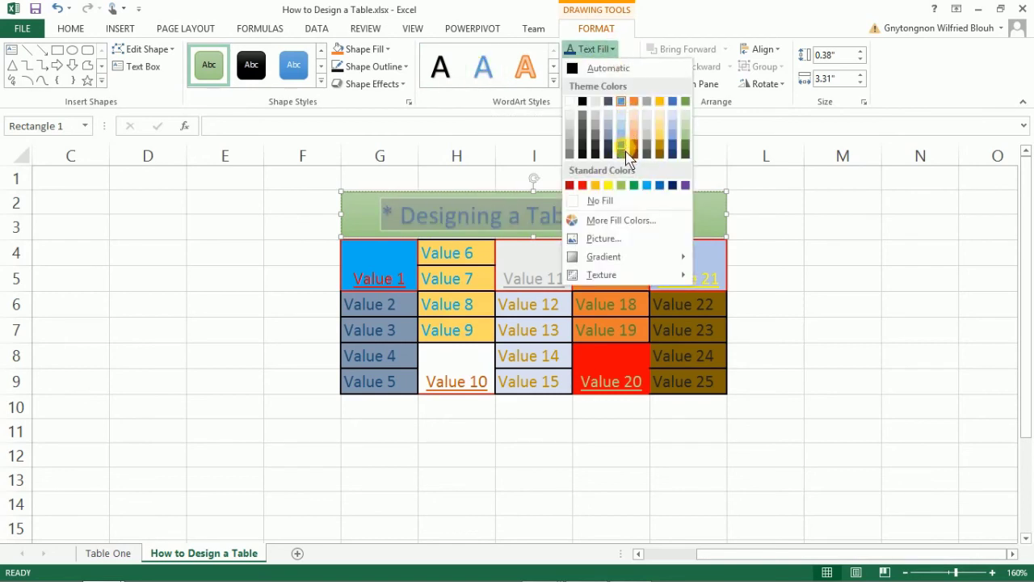
left_click(660, 191)
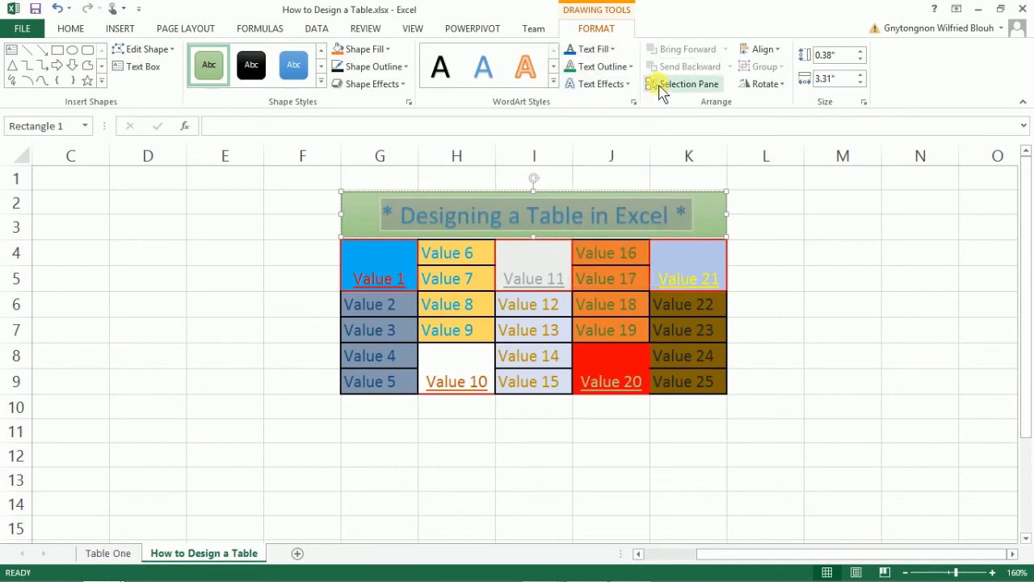
left_click(629, 67)
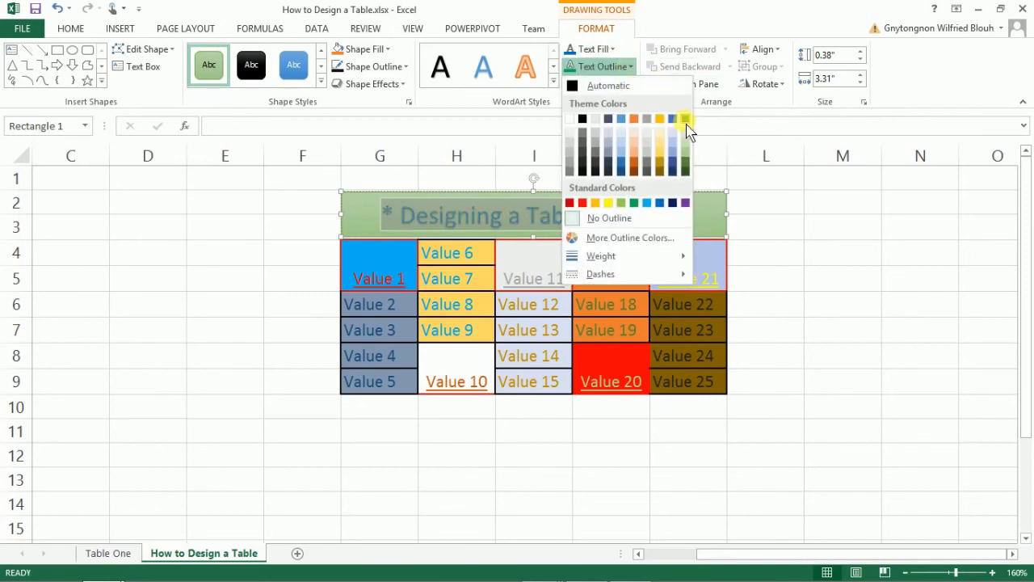
- Give the title text a green outline and an outer shadow
left_click(683, 172)
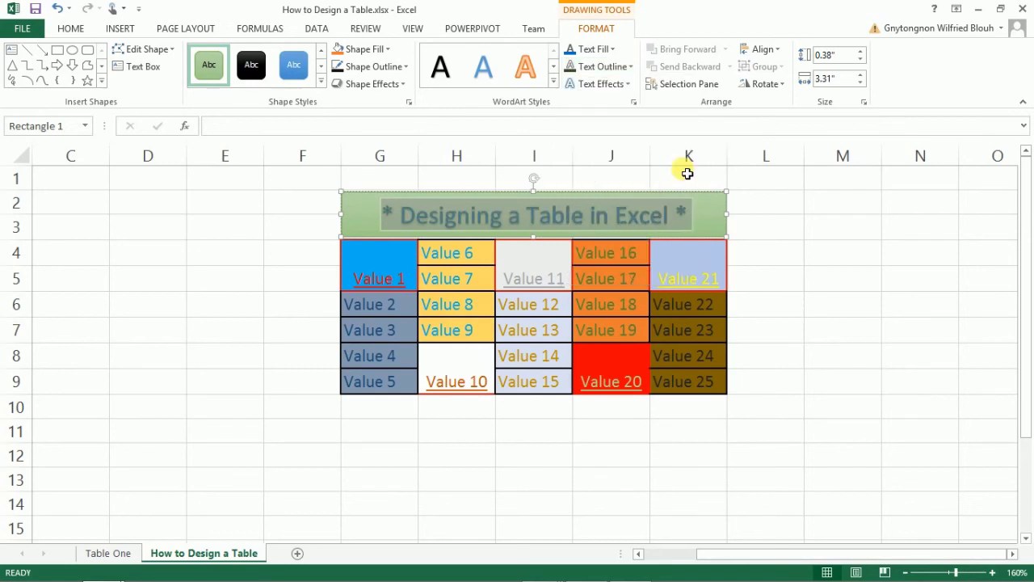
left_click(630, 85)
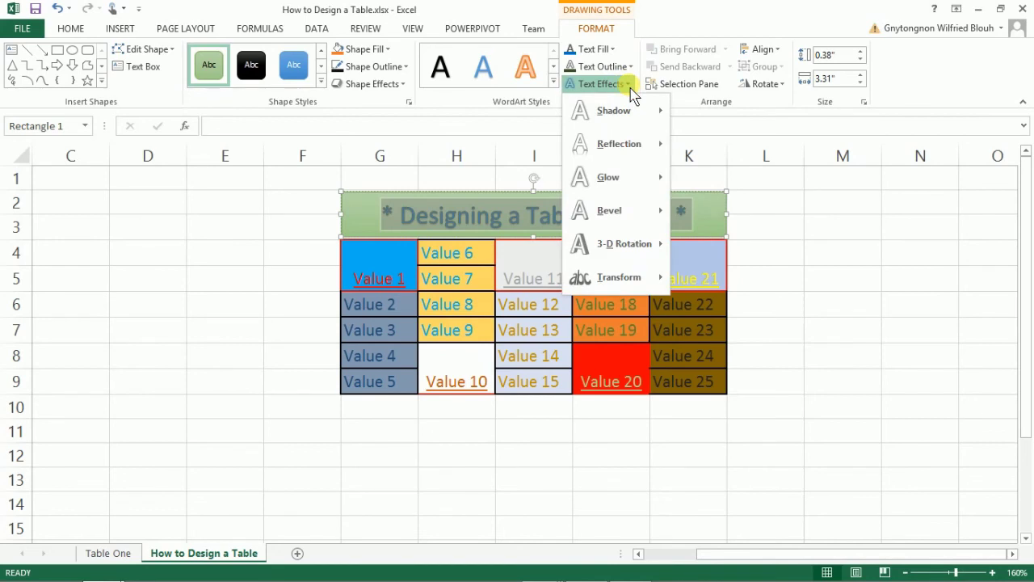
mouse_move(637, 113)
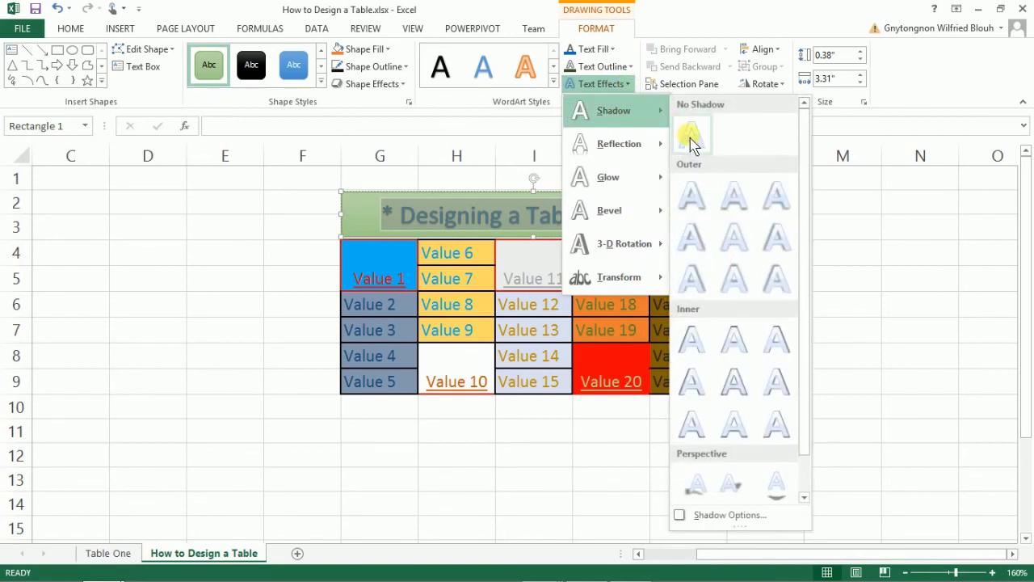
left_click(698, 199)
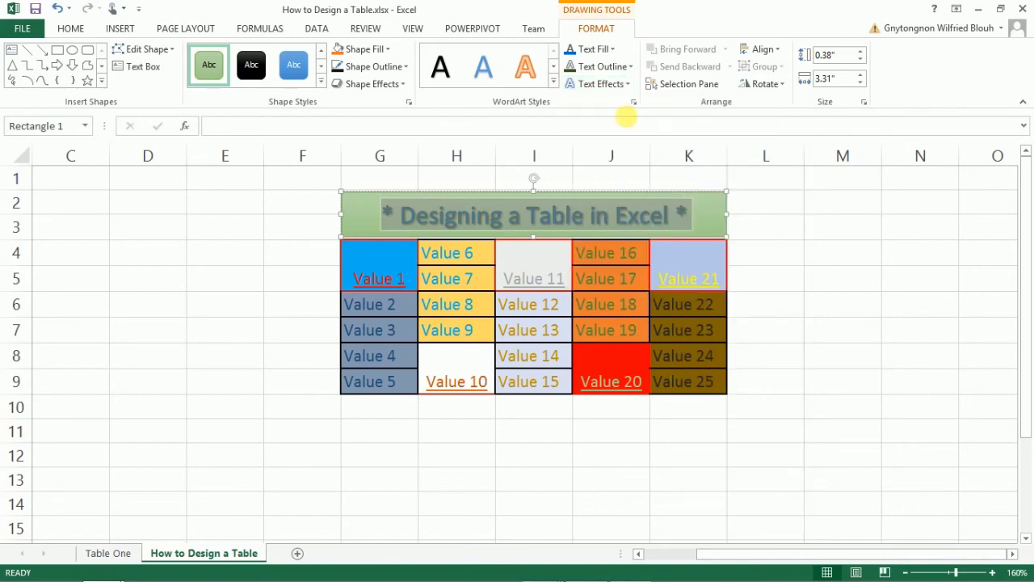
- Add a reflection and a green glow effect to the title text
left_click(628, 85)
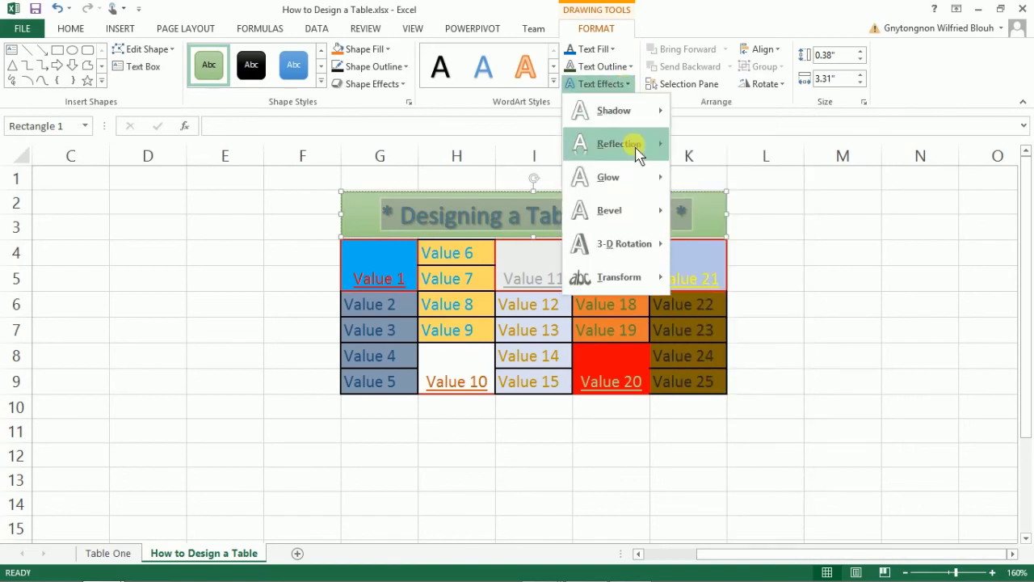
mouse_move(651, 143)
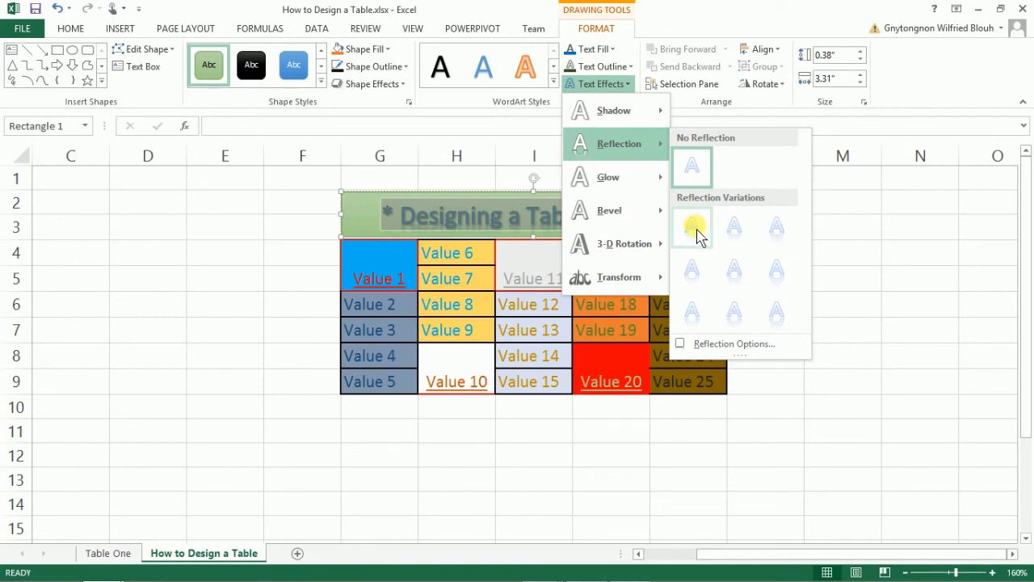
left_click(697, 235)
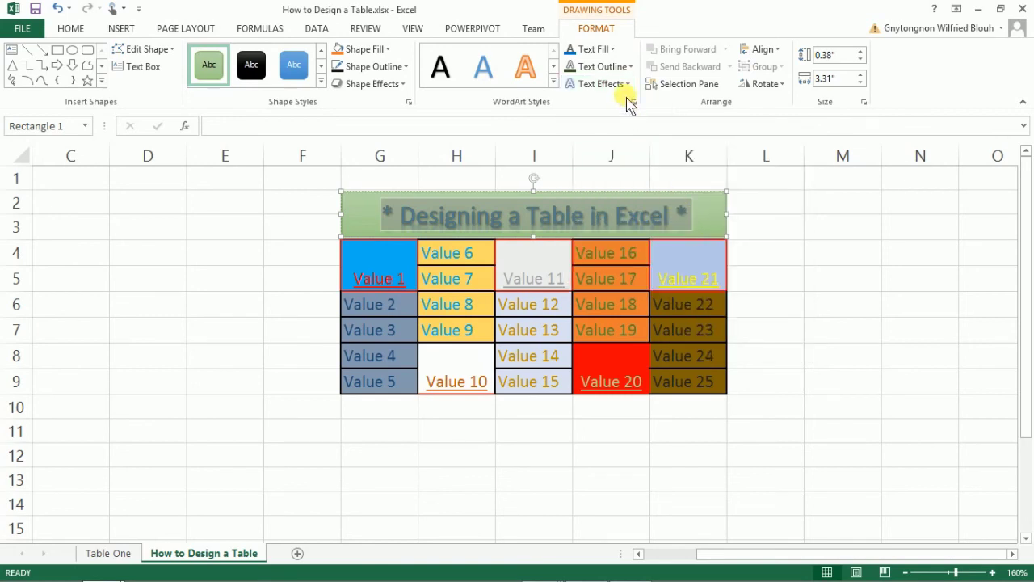
left_click(628, 85)
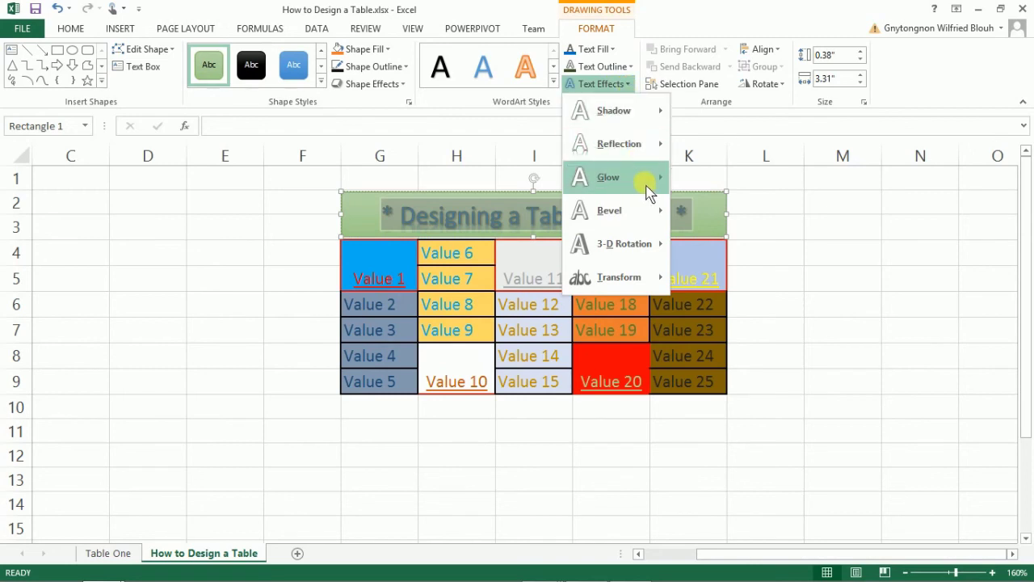
mouse_move(650, 190)
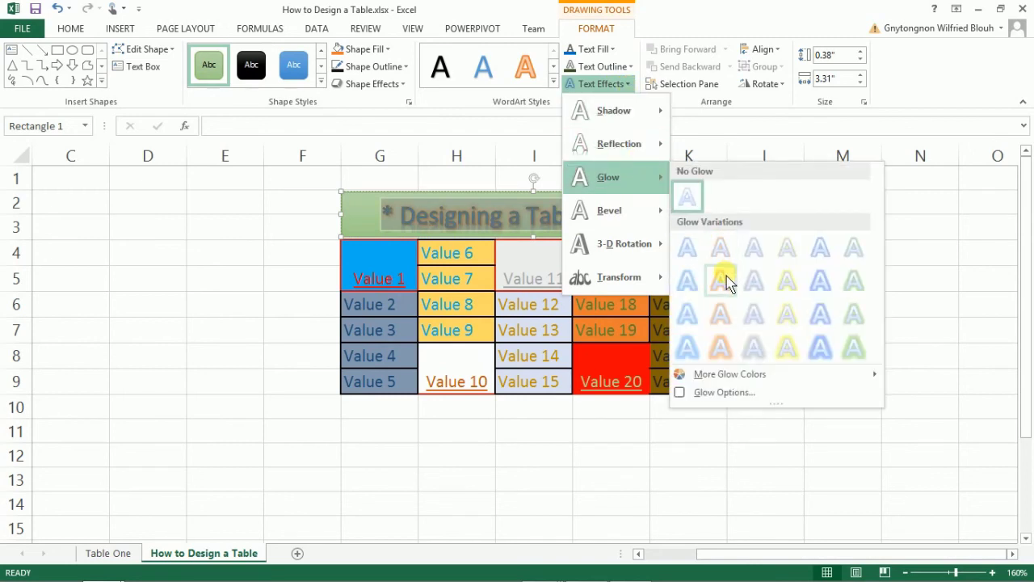
left_click(850, 325)
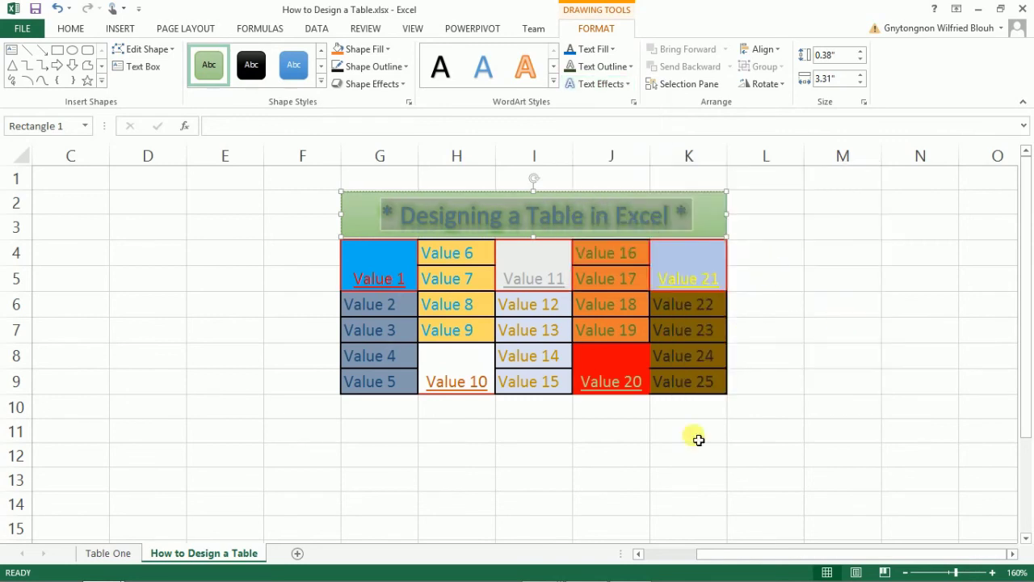
- Middle-align merged Value 1 and centre Values 2–5 and 6–9
left_click(557, 441)
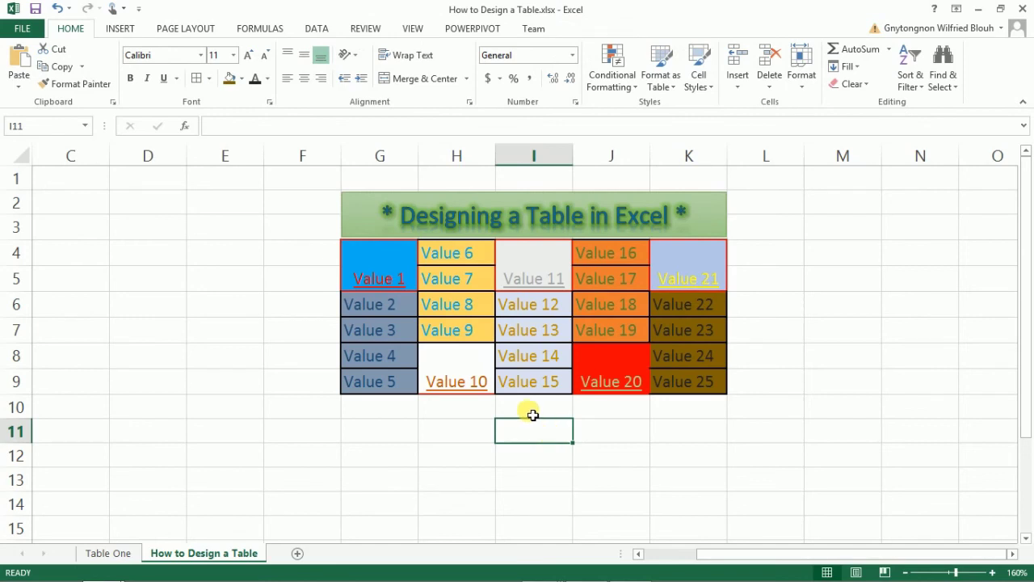
left_click(388, 277)
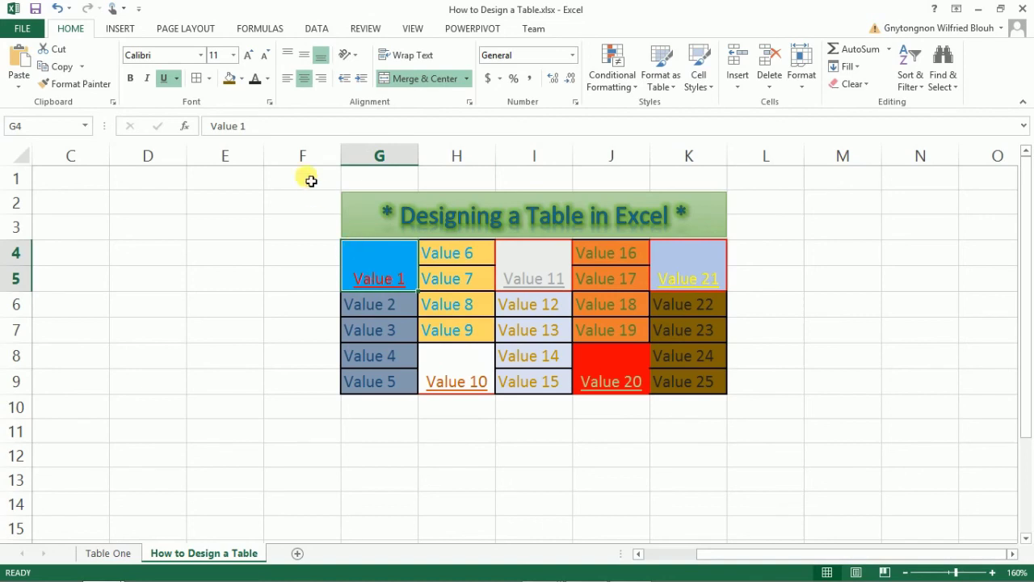
left_click(304, 55)
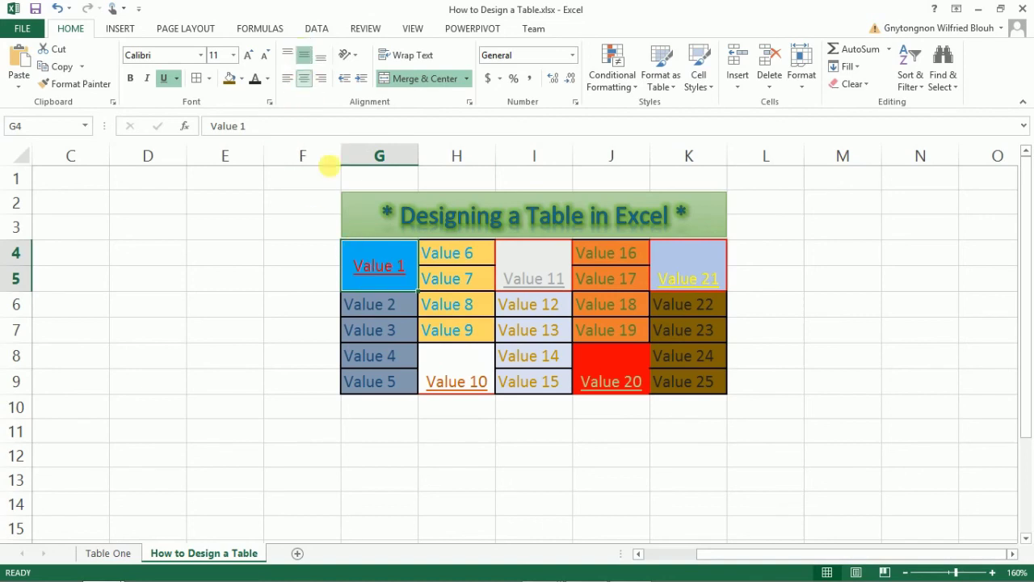
left_click(379, 307)
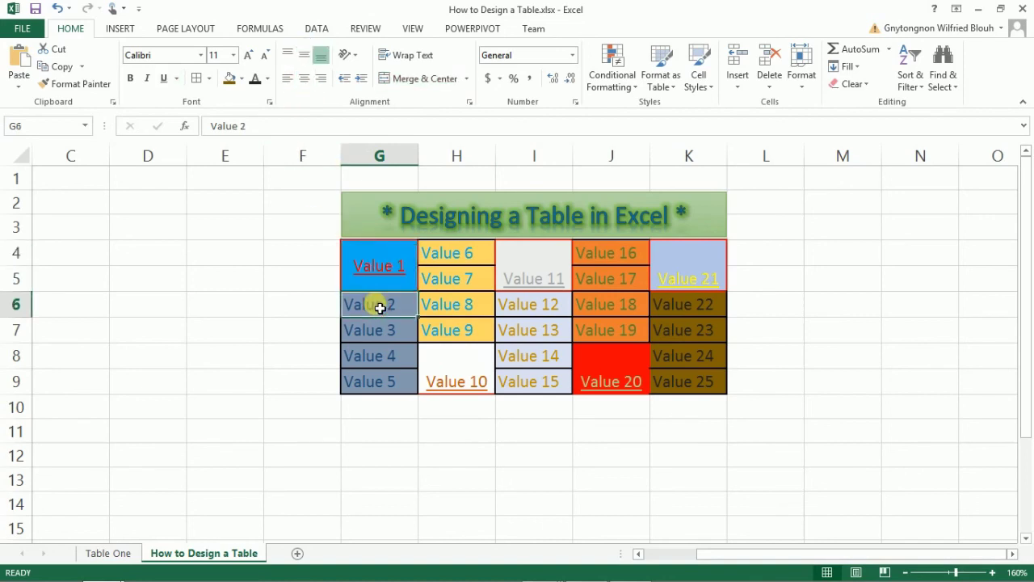
left_click_drag(379, 308, 376, 381)
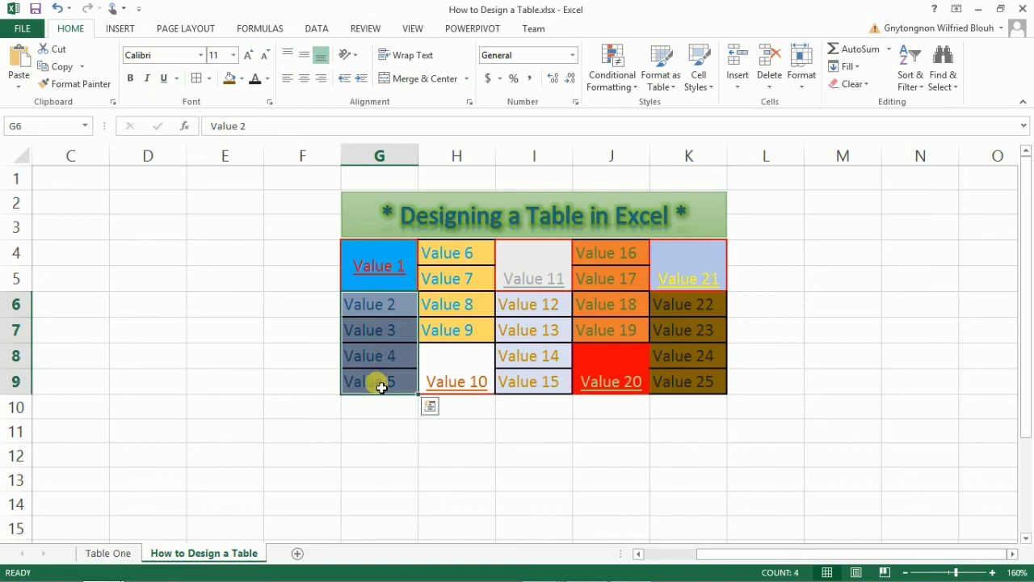
left_click(305, 84)
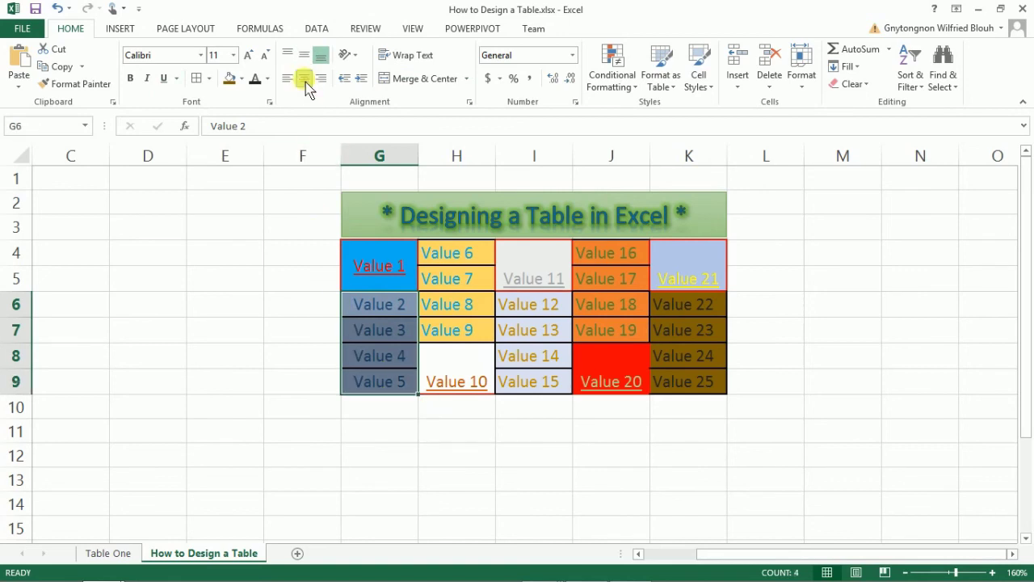
left_click(469, 253)
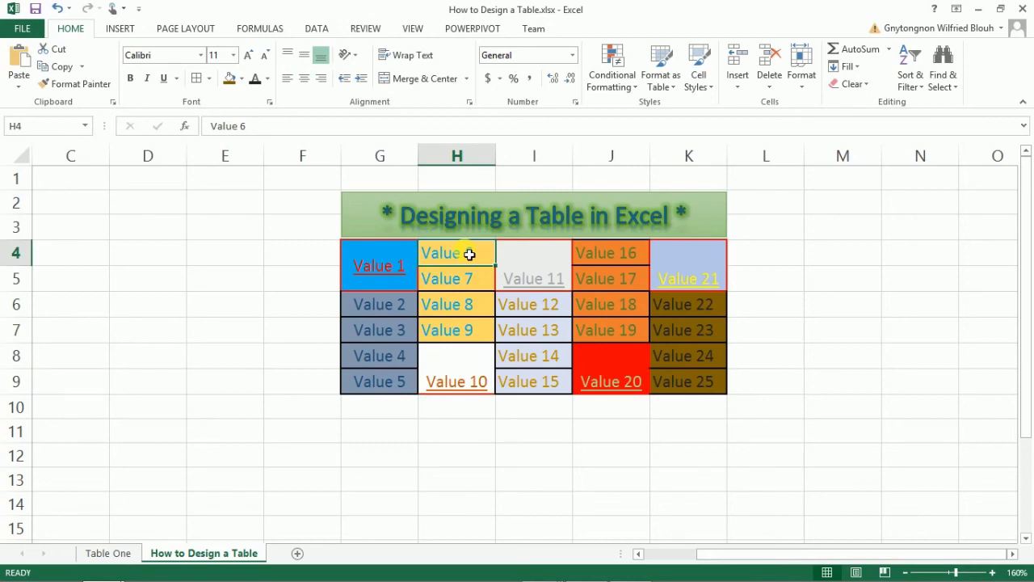
left_click_drag(469, 253, 469, 332)
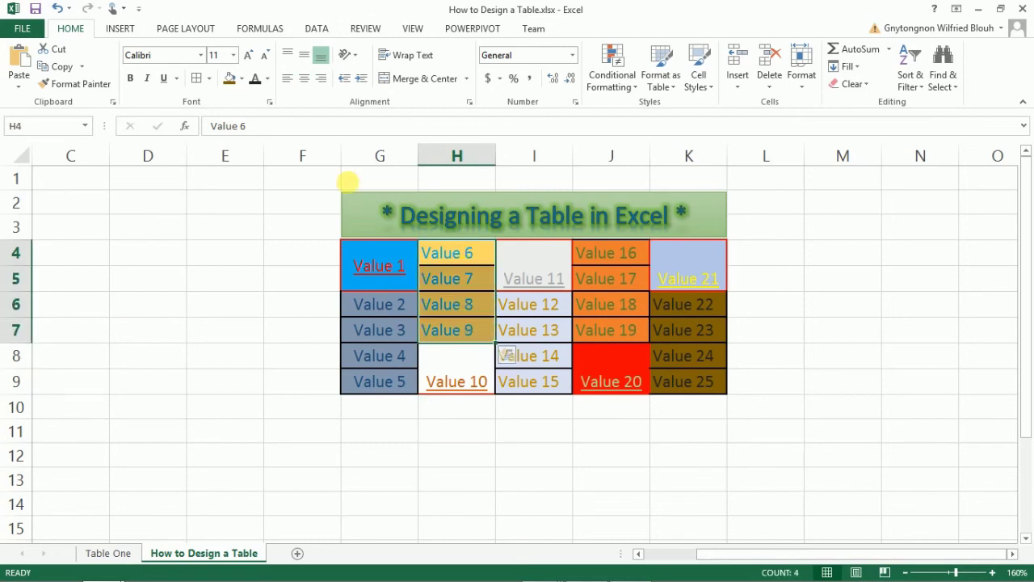
left_click(305, 80)
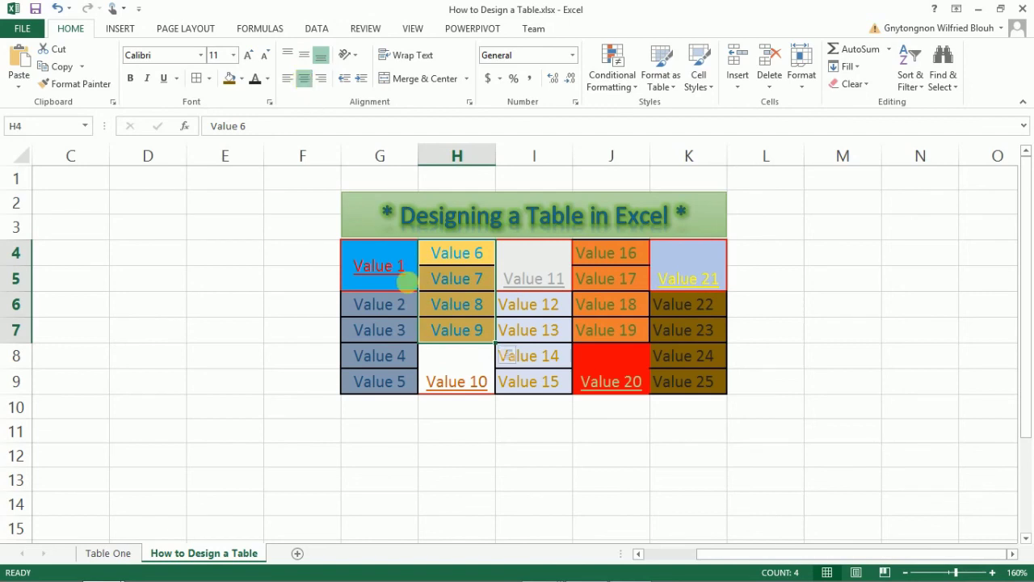
- Middle-align merged Values 10 and 11 and centre Values 12–15
left_click(456, 384)
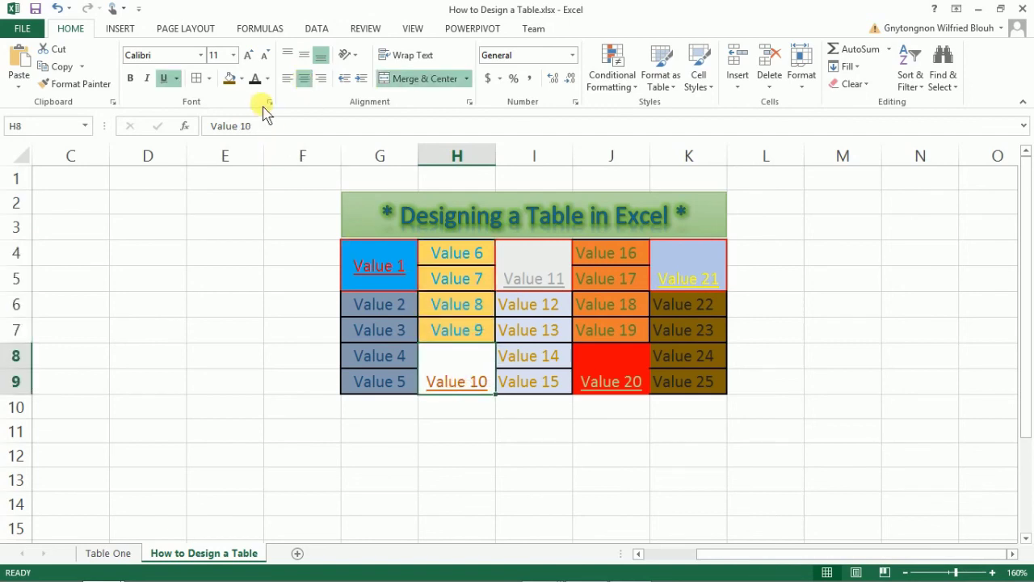
left_click(304, 54)
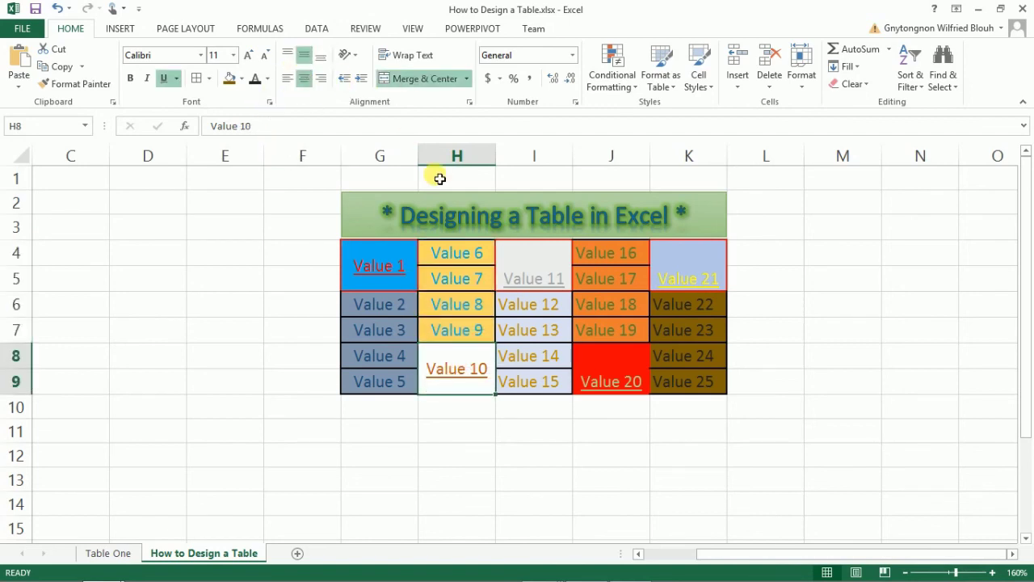
left_click(521, 269)
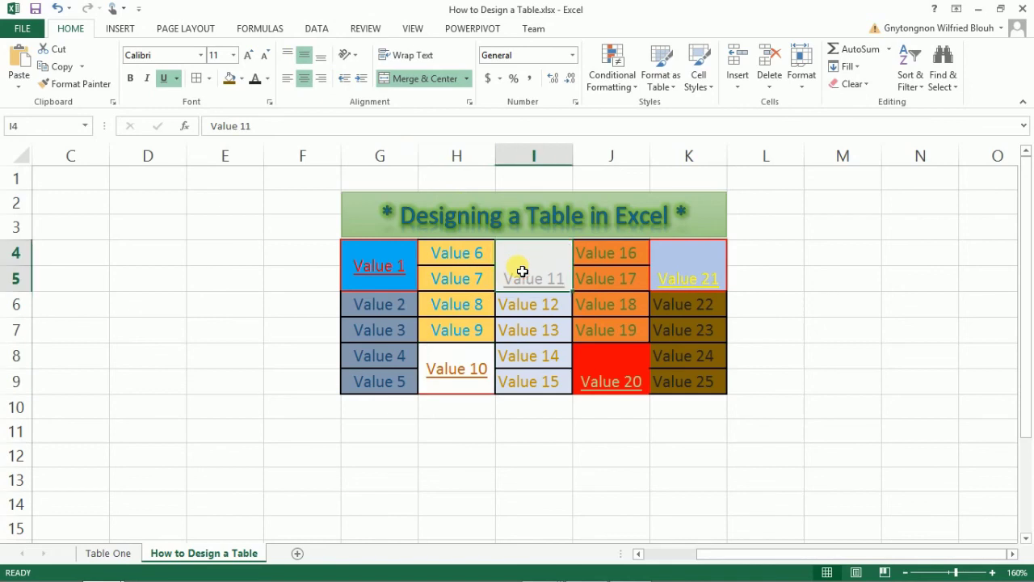
left_click(304, 57)
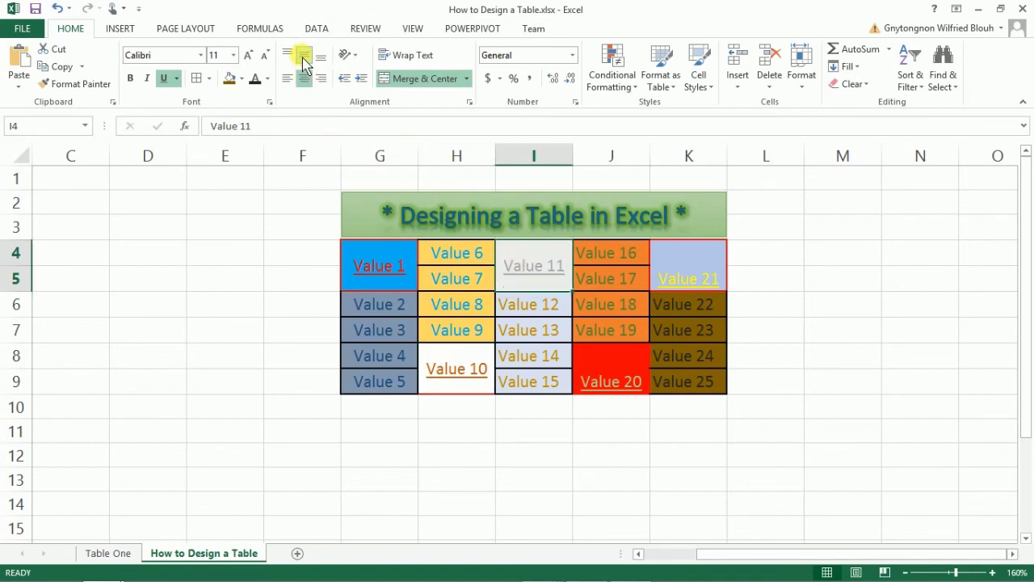
left_click(527, 303)
left_click_drag(526, 304, 540, 383)
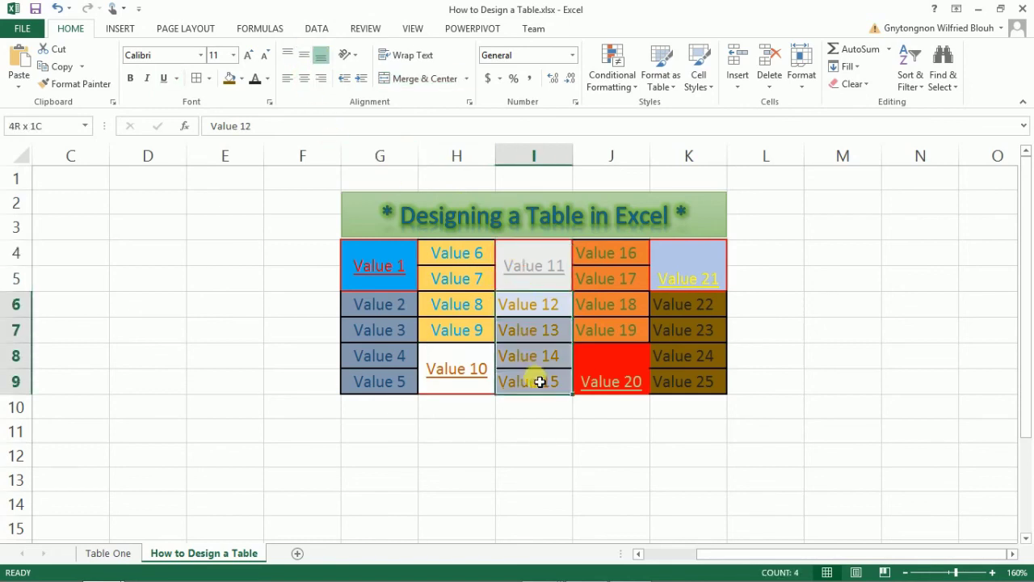
left_click(303, 79)
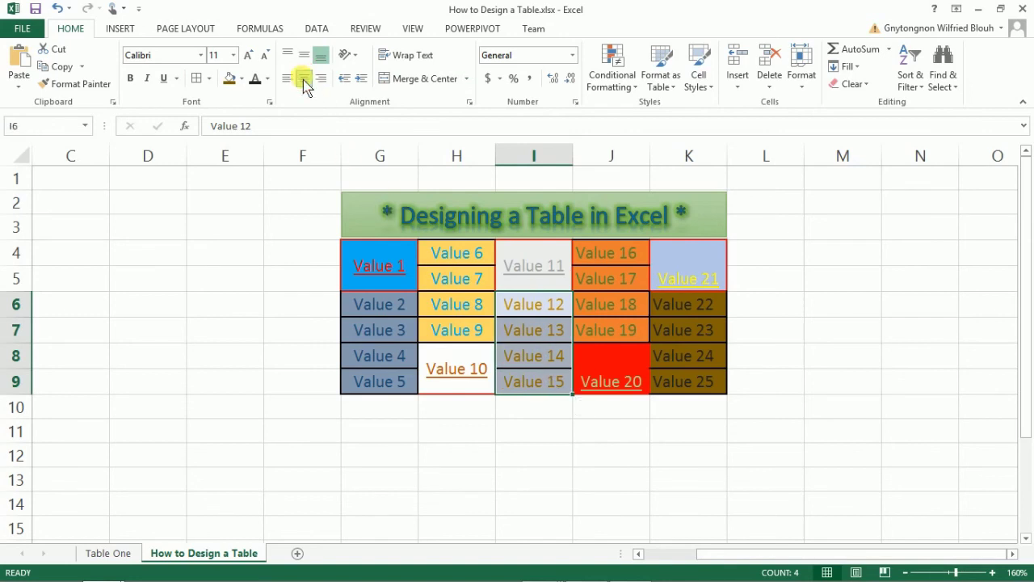
- Centre Values 16–19 and 22–25 and middle-align merged Values 20 and 21
left_click(584, 254)
left_click_drag(584, 254, 604, 327)
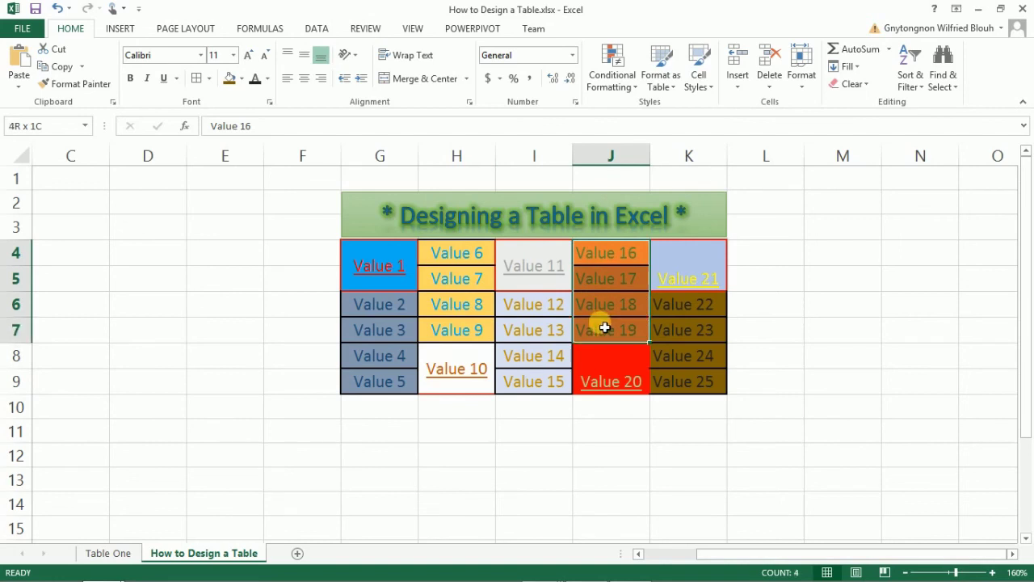
left_click(307, 84)
left_click(619, 383)
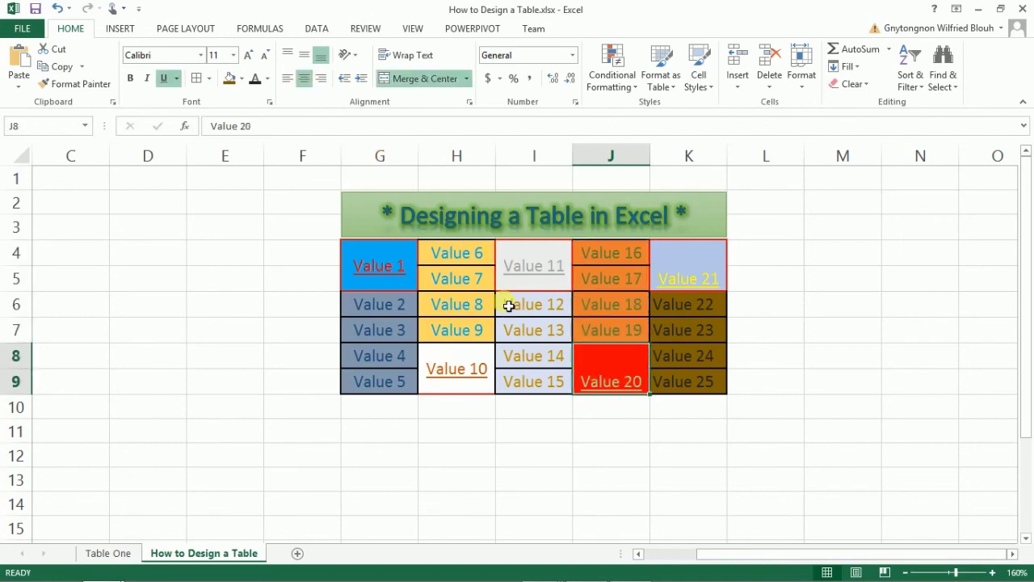
left_click(305, 54)
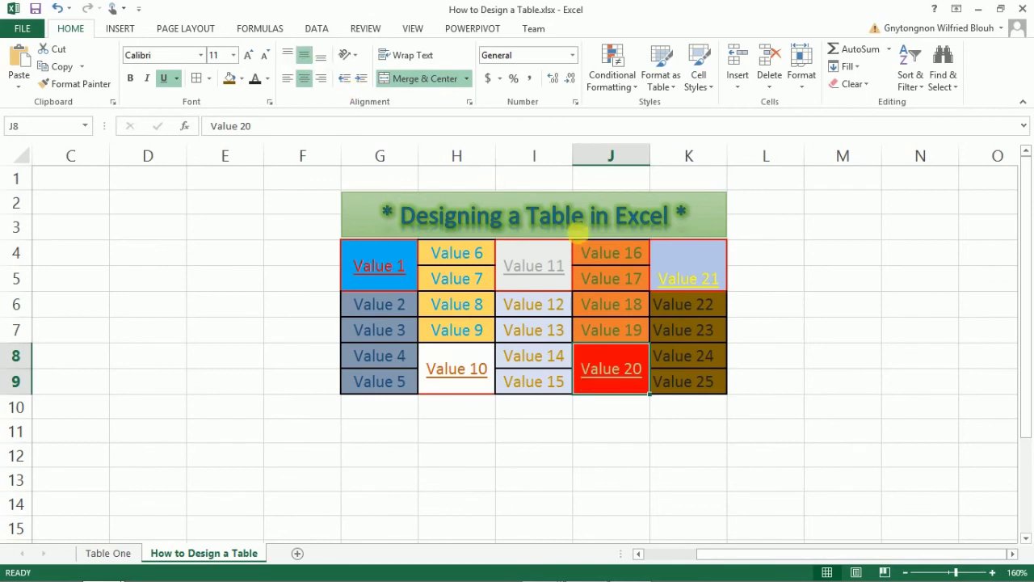
left_click(667, 258)
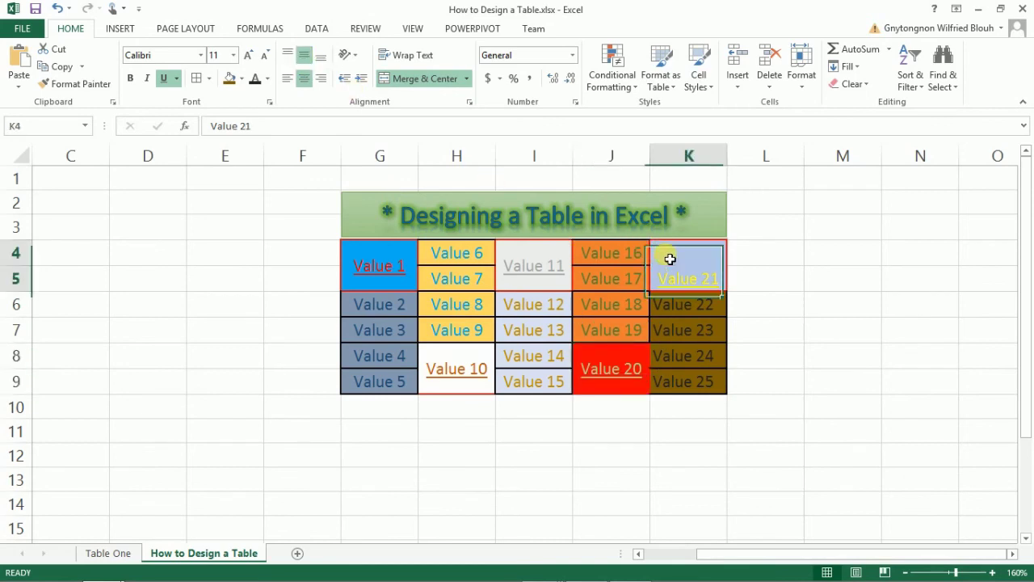
left_click(306, 61)
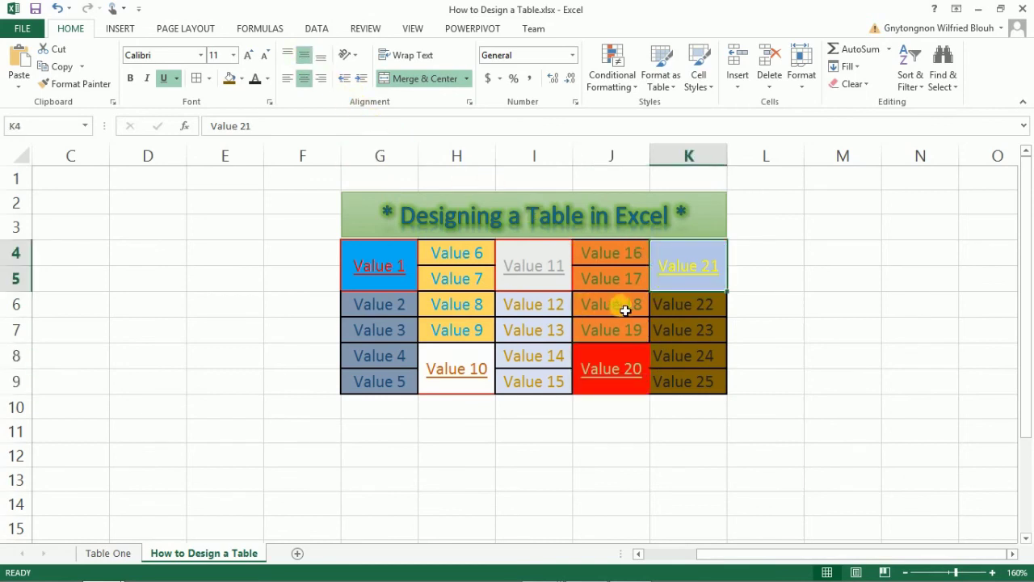
left_click(668, 311)
left_click_drag(669, 311, 687, 381)
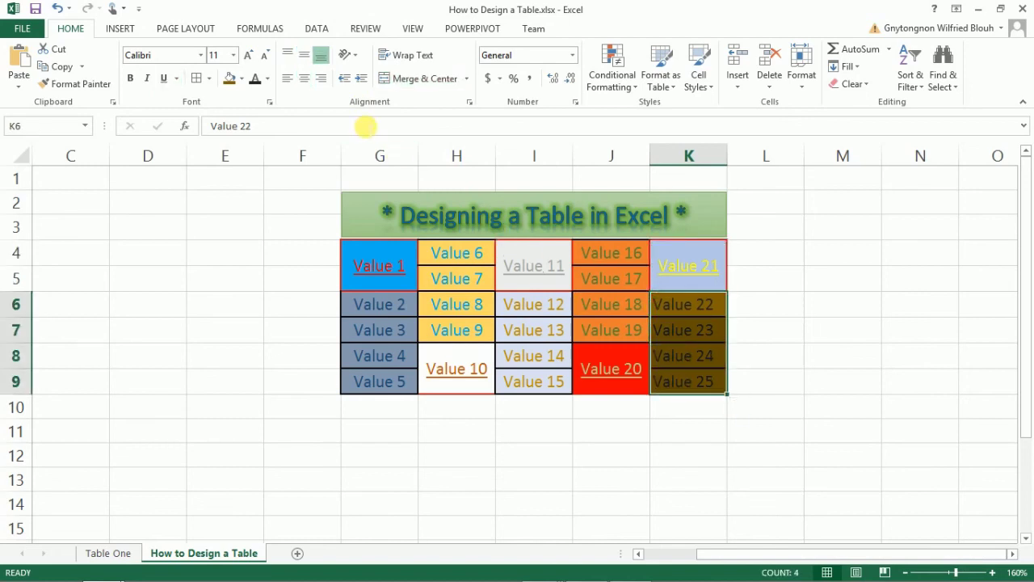
left_click(305, 82)
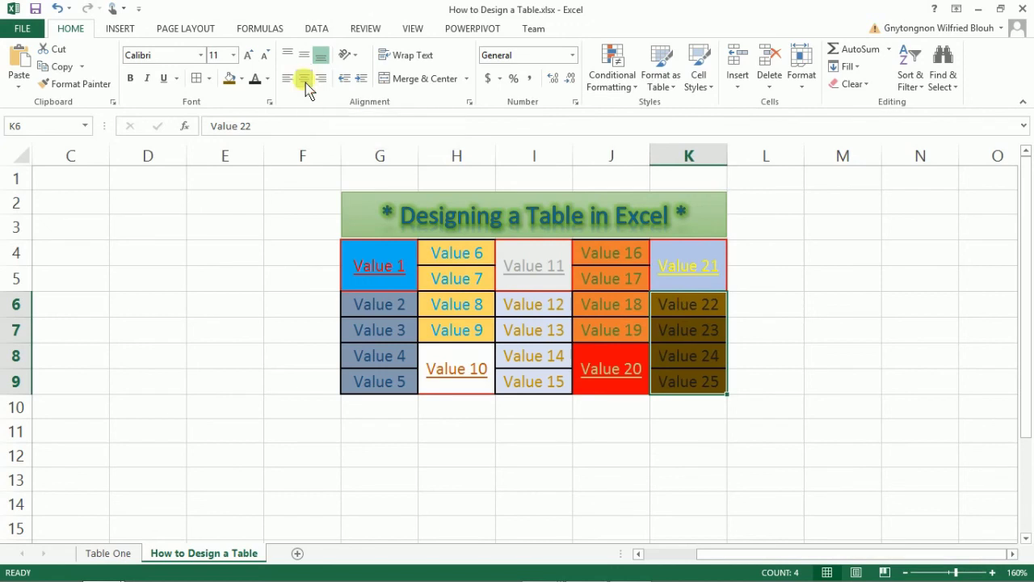
left_click(562, 436)
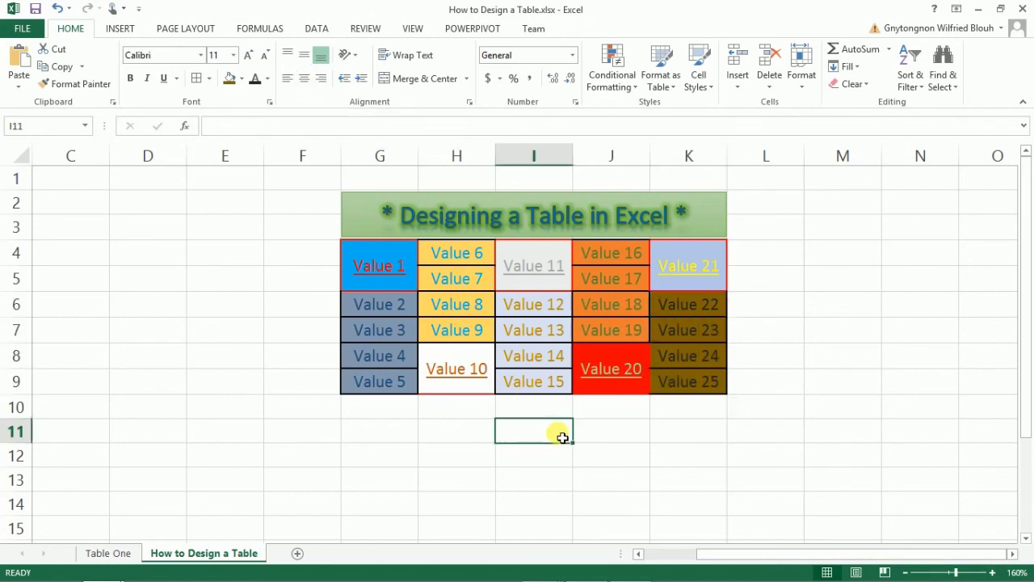